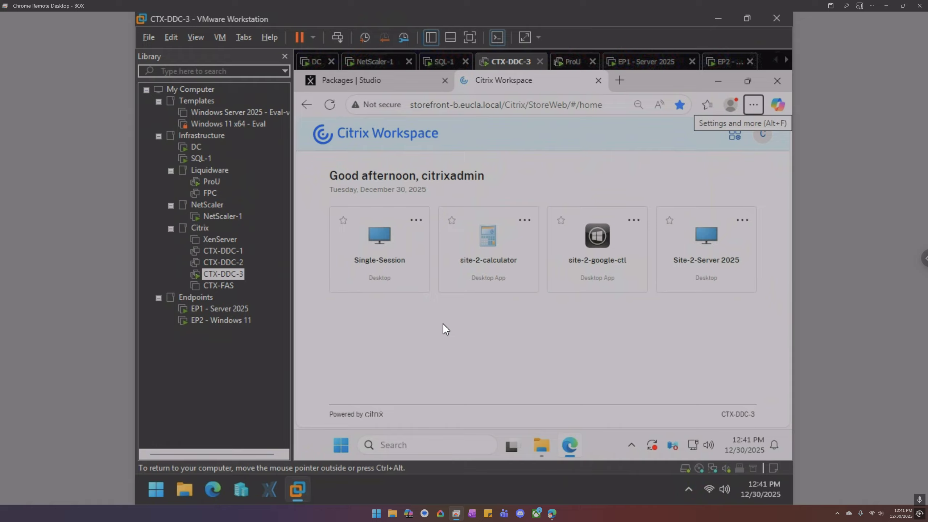
On the DC machine, enable the Liquidware Labs Silent policy in the open GPO and close the policy editor.
click(321, 62)
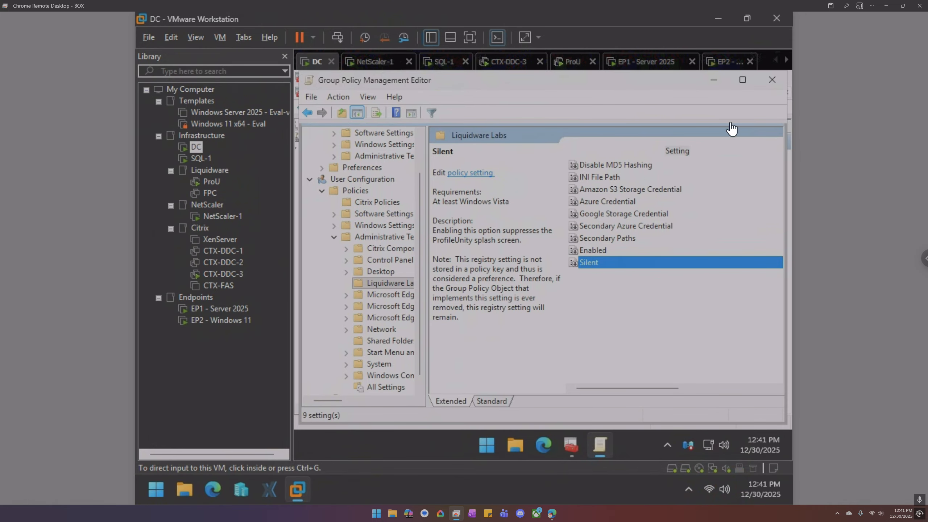
double_click(605, 262)
click(324, 147)
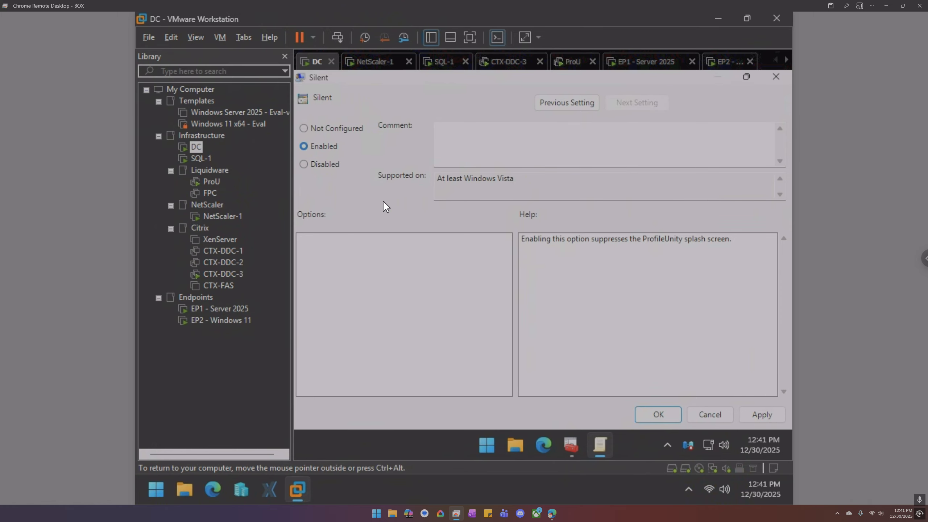
click(756, 414)
click(671, 408)
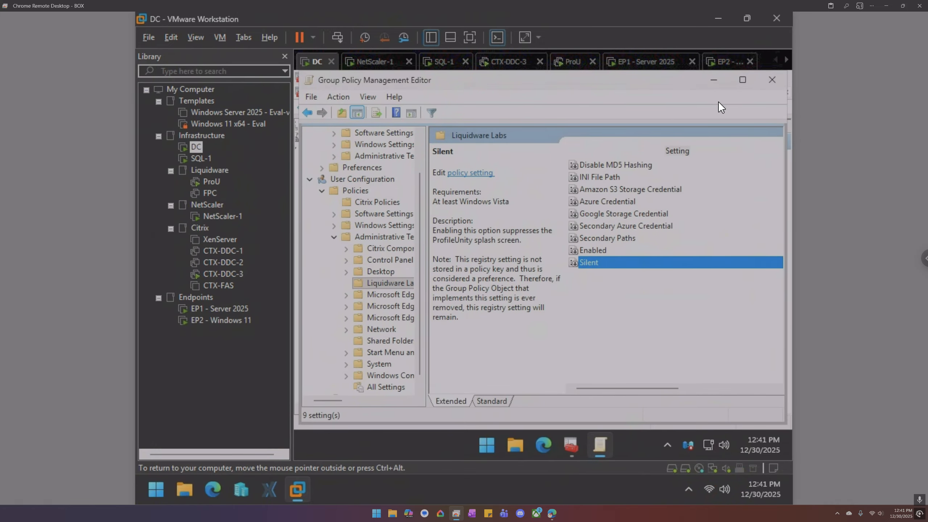
click(767, 81)
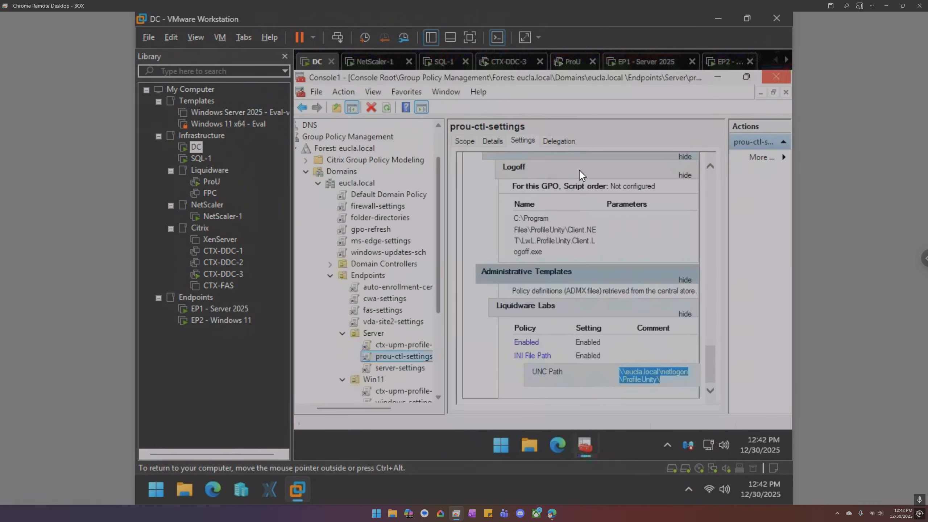
Refresh the prou-ctl-settings GPO and expand all sections of its settings report.
right_click(397, 354)
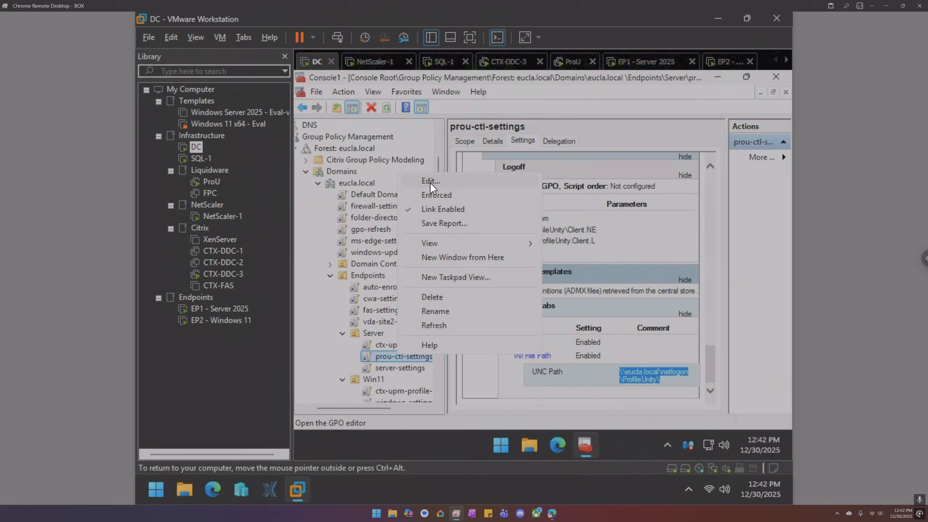
click(446, 321)
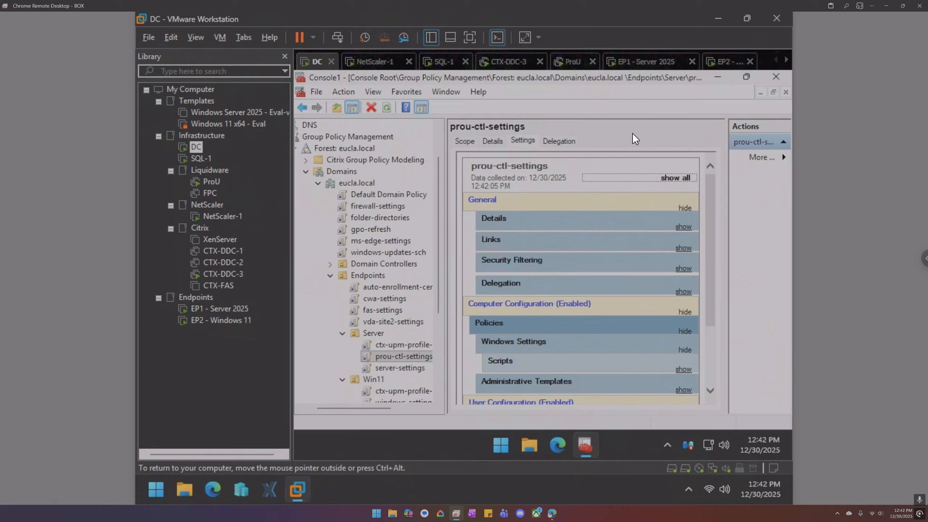
click(686, 177)
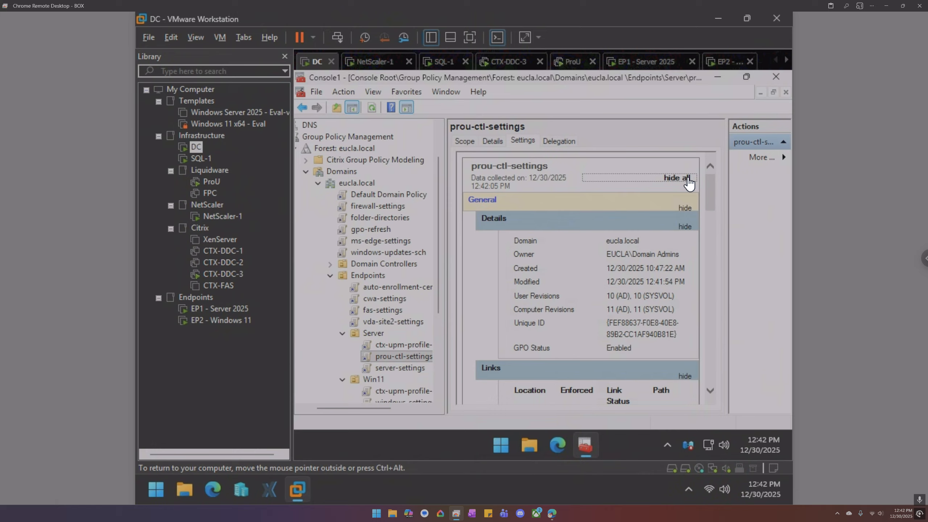
Examine the startup and logoff scripts and the Liquidware Labs policies in the prou-ctl-settings report, including the INI file UNC path.
scroll(678, 221, down, 5)
scroll(677, 230, down, 10)
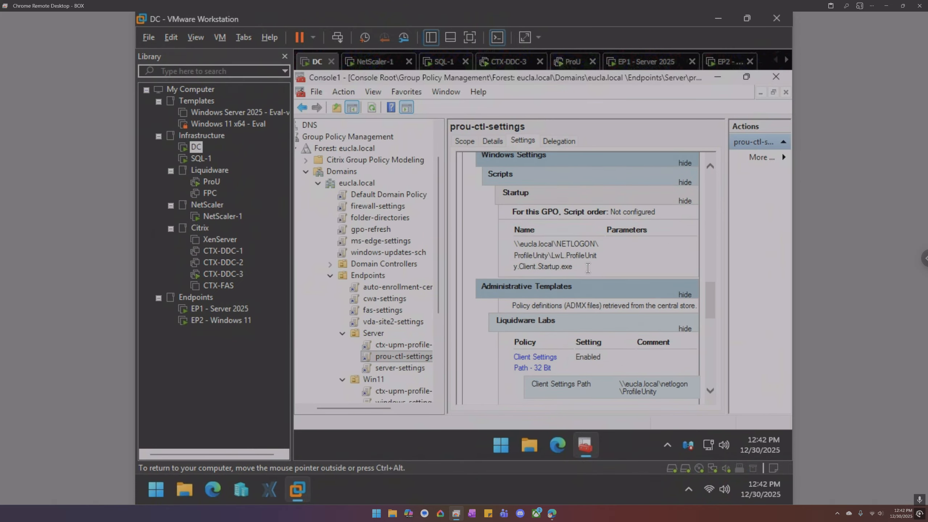
drag(581, 267, 512, 245)
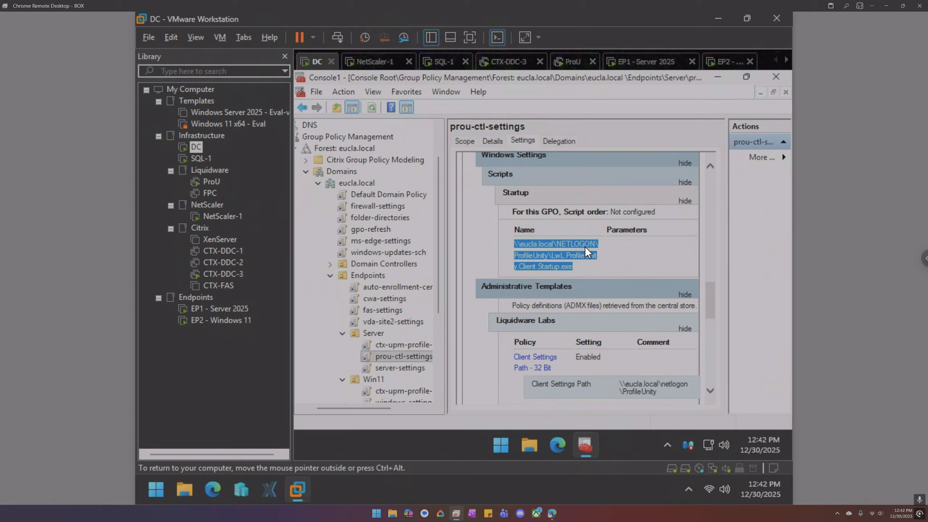
scroll(580, 256, down, 2)
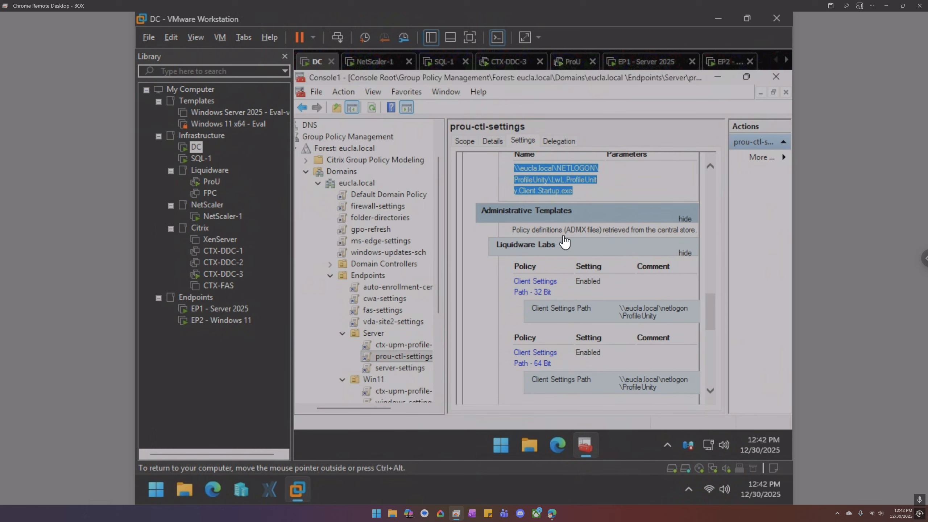
scroll(564, 241, down, 4)
scroll(564, 235, down, 1)
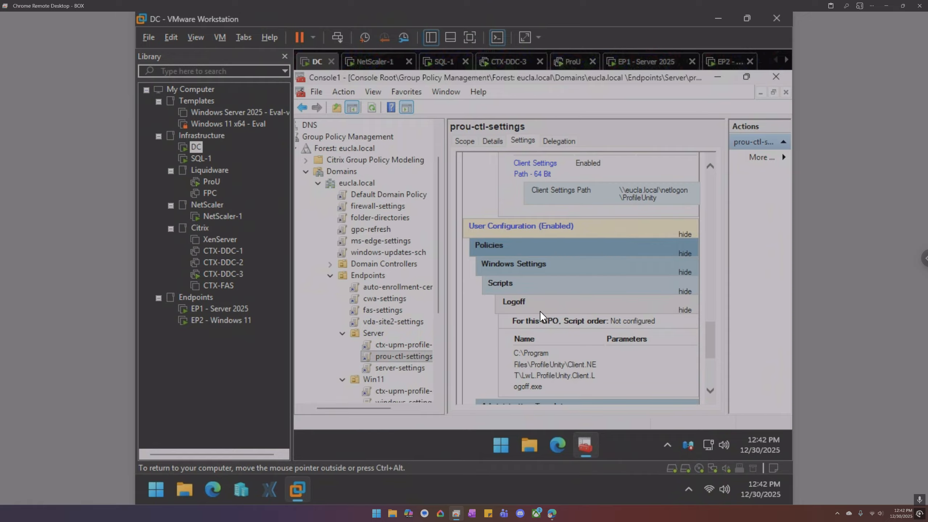
scroll(539, 310, down, 4)
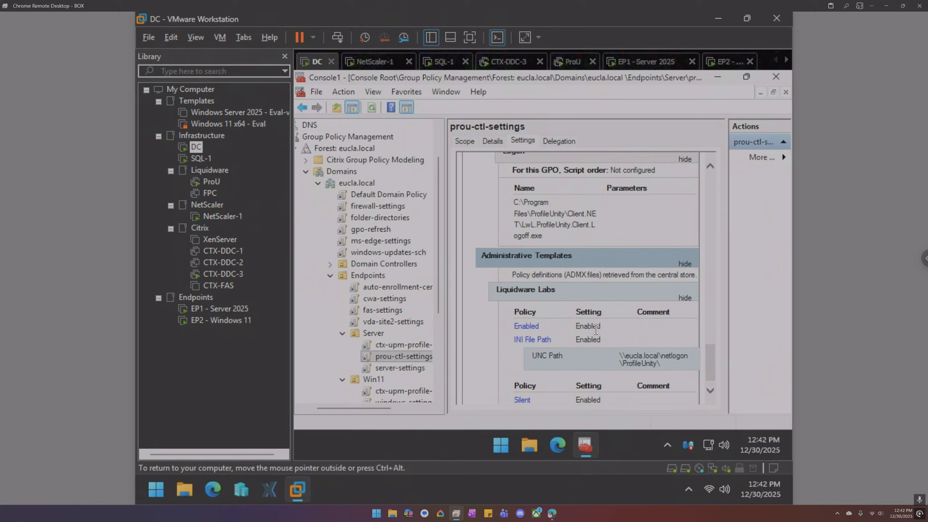
drag(660, 364, 618, 353)
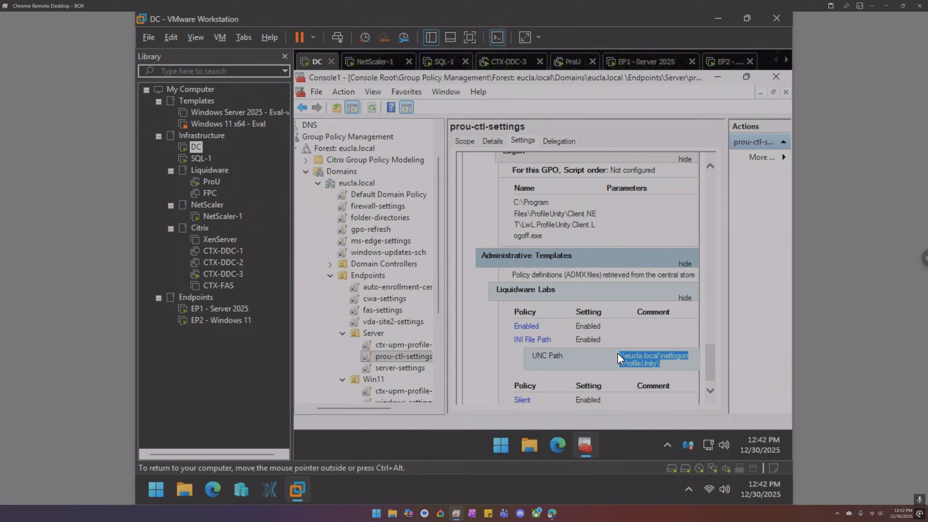
scroll(591, 322, down, 1)
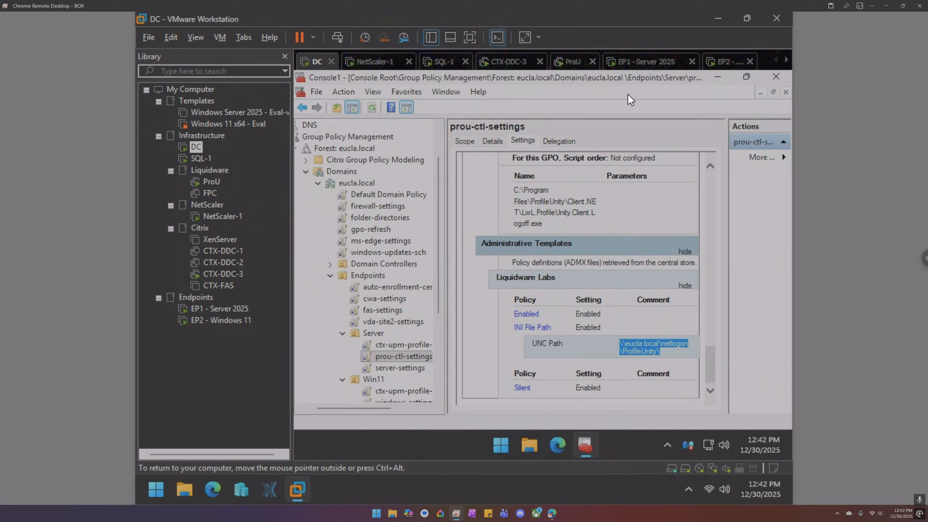
On CTX-DDC-3, check the app packages in Citrix Studio and launch site-2-google-ctl from Citrix Workspace.
click(509, 61)
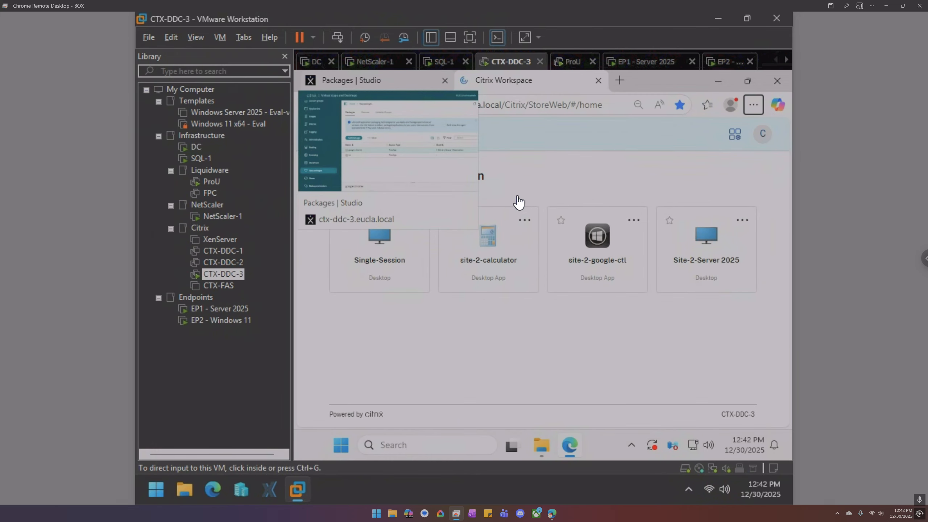
click(376, 78)
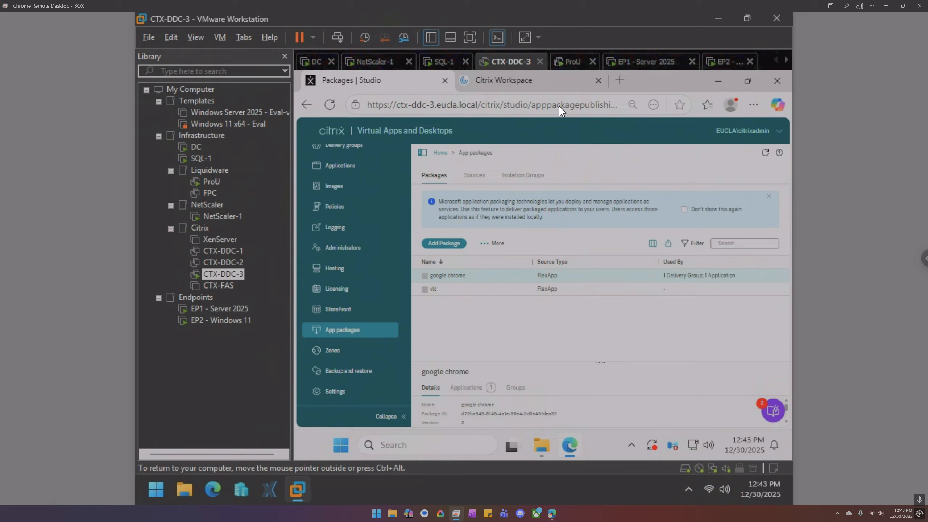
click(524, 84)
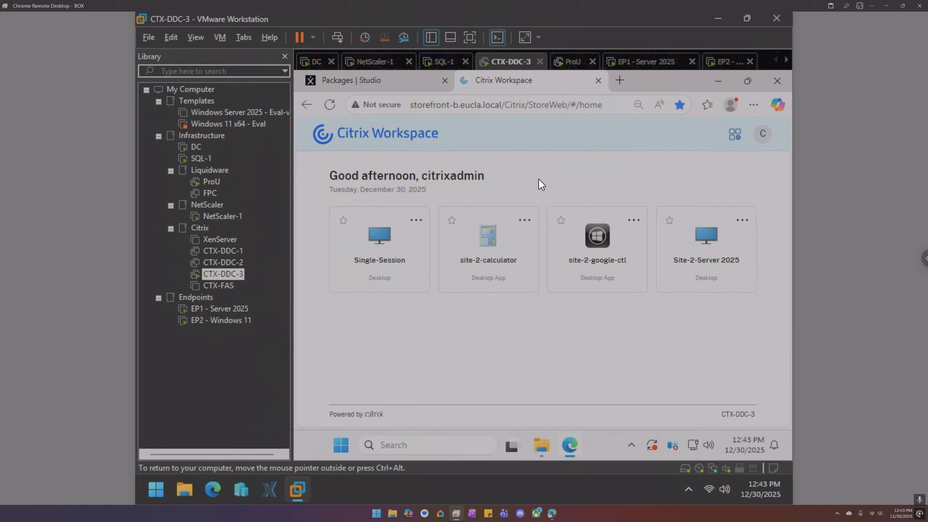
click(601, 238)
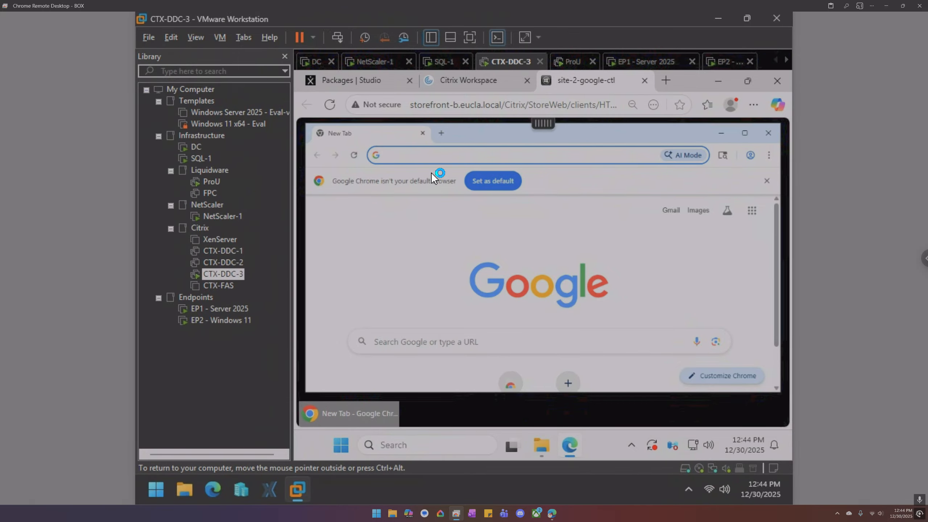
On the DC machine, browse in File Explorer to the ProfileUnity folder in the NETLOGON share of \\dc.
click(316, 61)
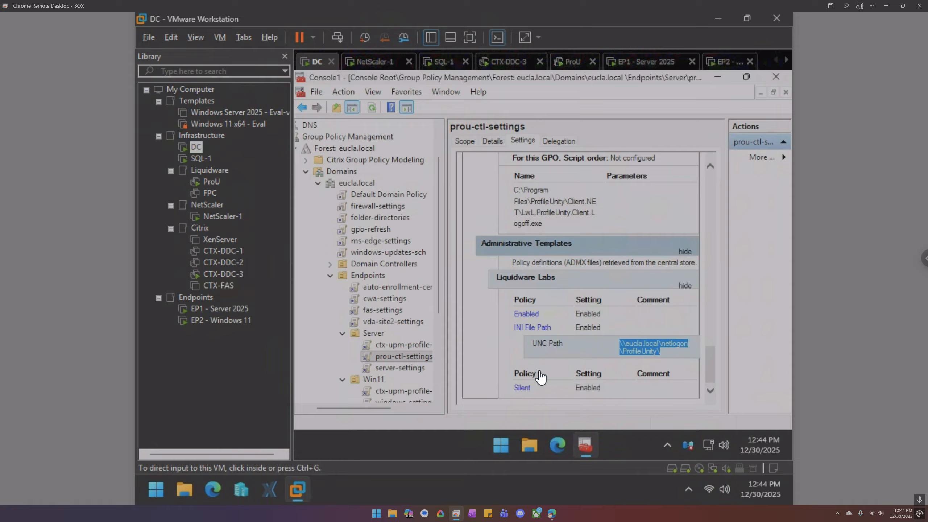
click(533, 440)
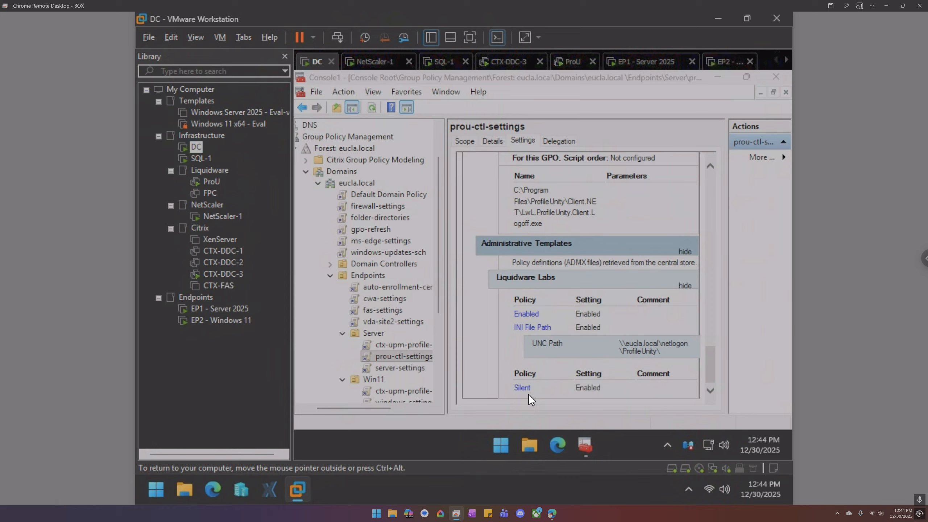
key(super+e)
click(356, 371)
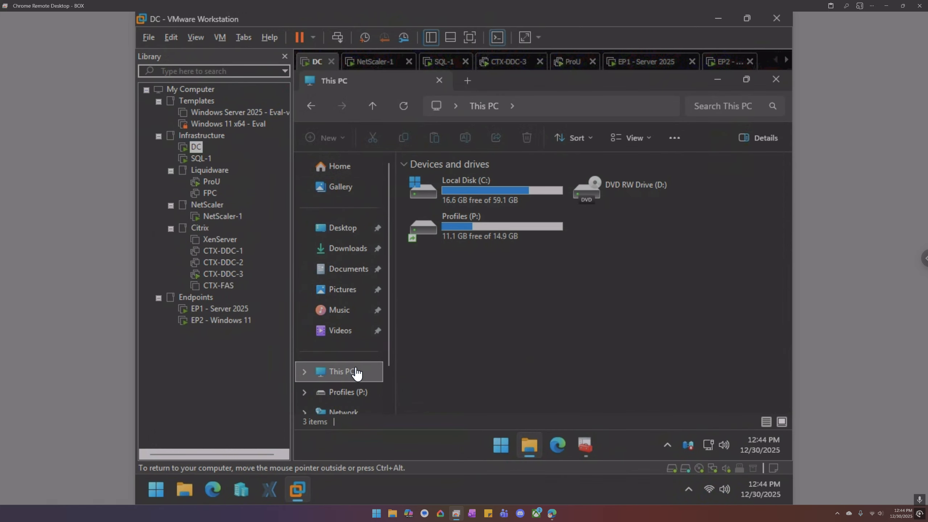
click(538, 106)
text(c)
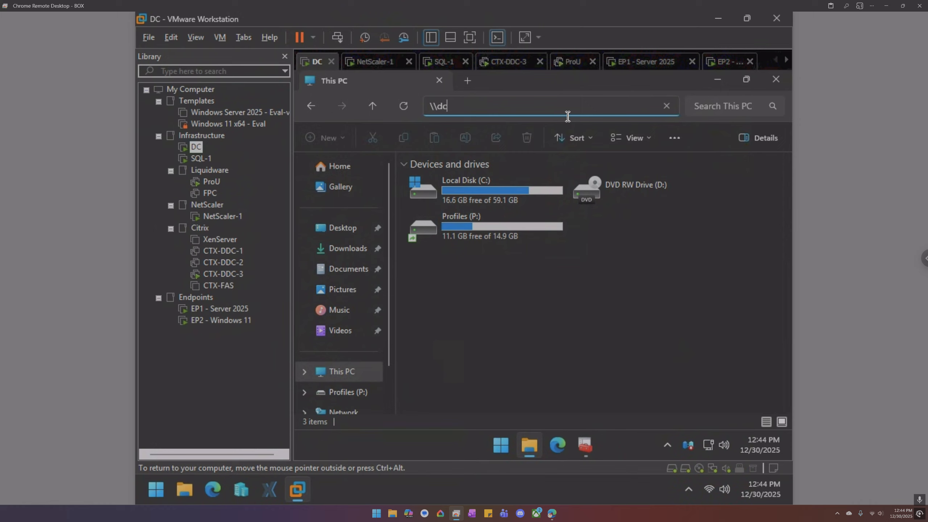
key(Return)
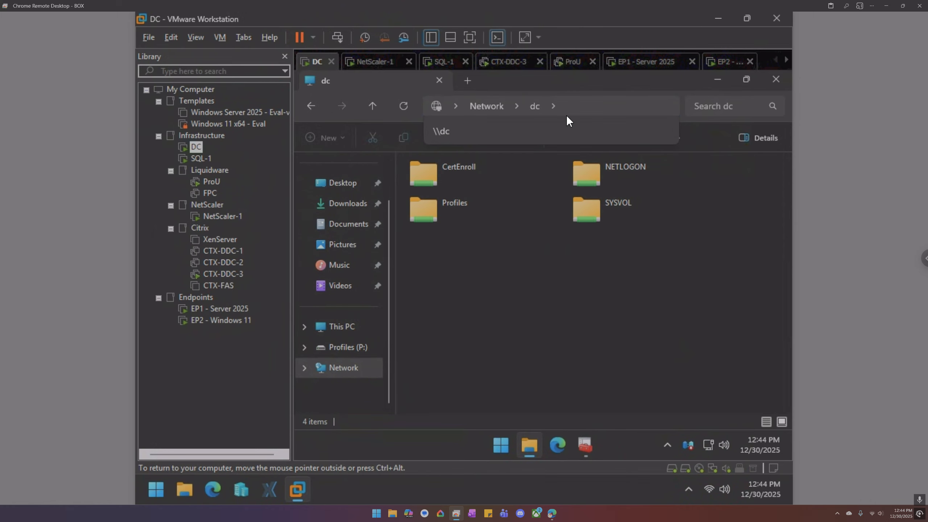
double_click(607, 173)
double_click(446, 199)
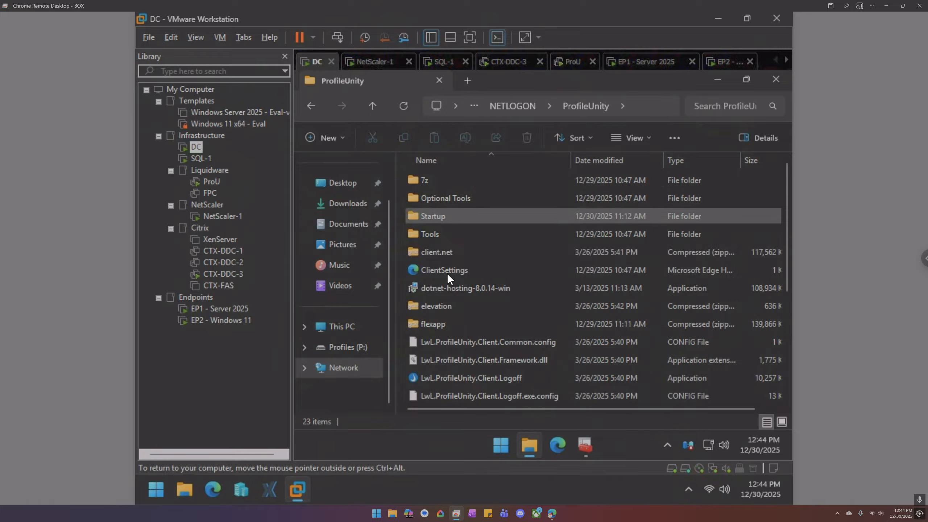
Open JitCut.dll.config from the CTL folder inside the flexapp archive, making Notepad the permanent app for .config files.
click(441, 323)
double_click(440, 319)
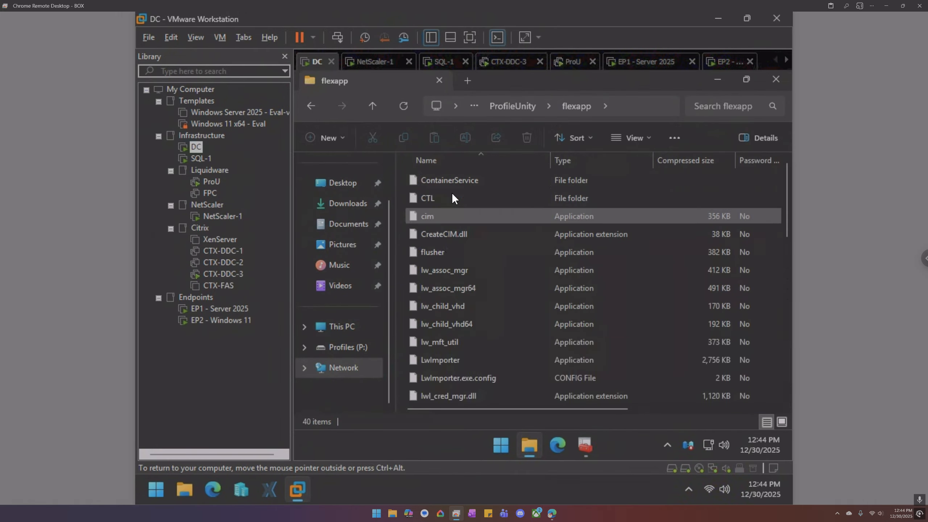
double_click(449, 198)
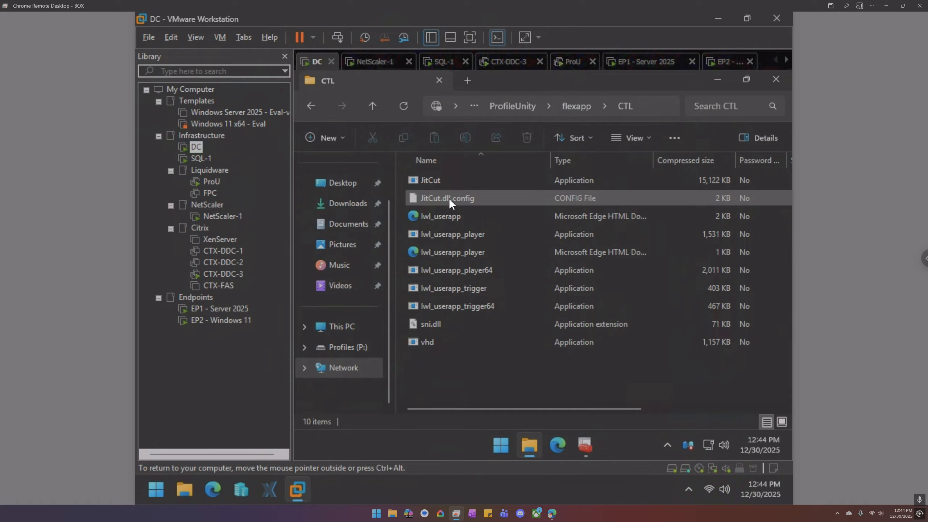
right_click(449, 199)
click(479, 209)
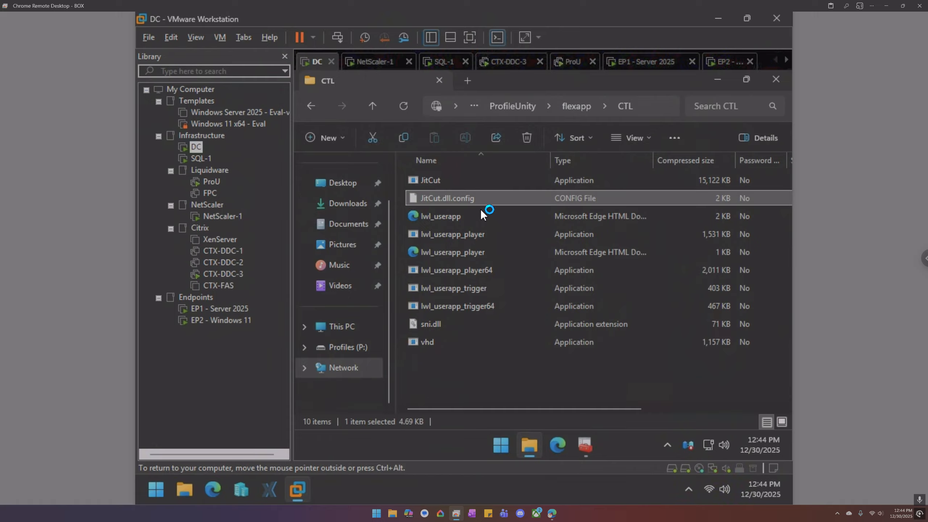
click(474, 211)
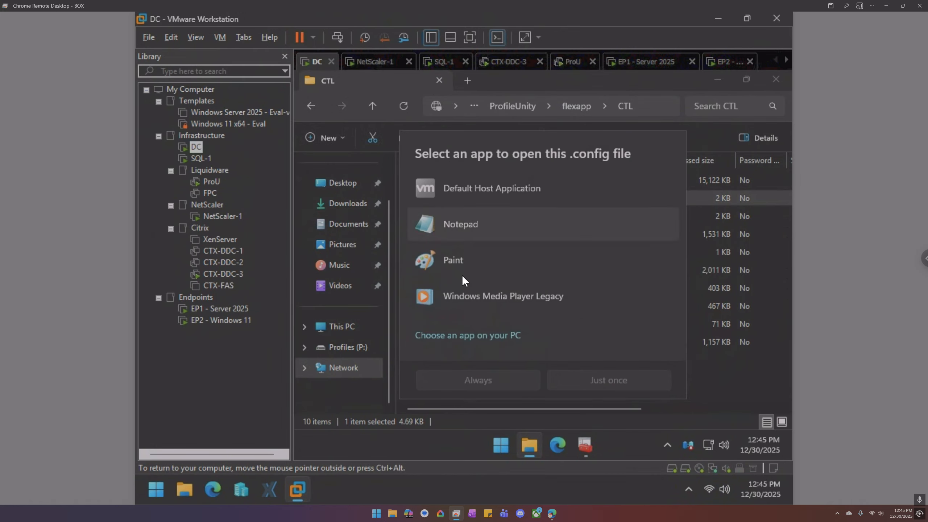
click(477, 380)
click(513, 353)
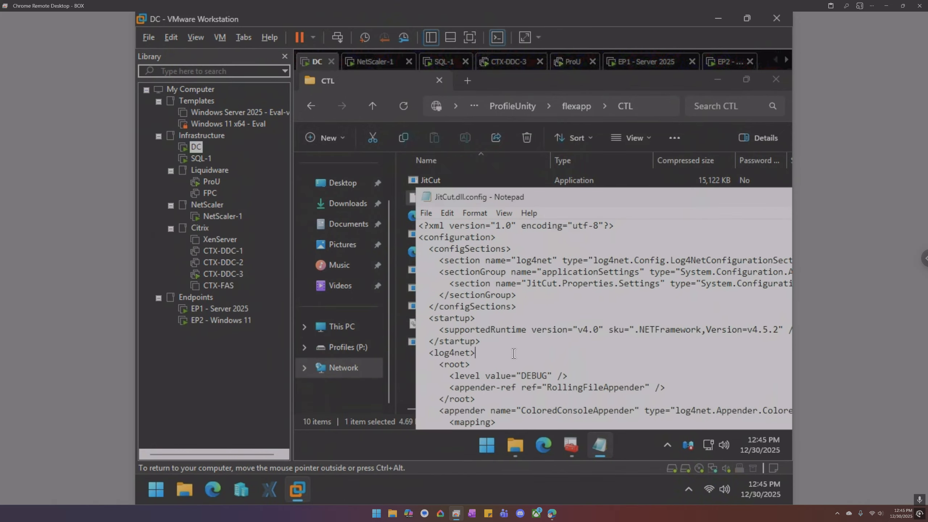
Search JitCut.dll.config for "validate", check the Validate setting's value, and return to the ProfileUnity folder.
key(ctrl+f)
text(vali)
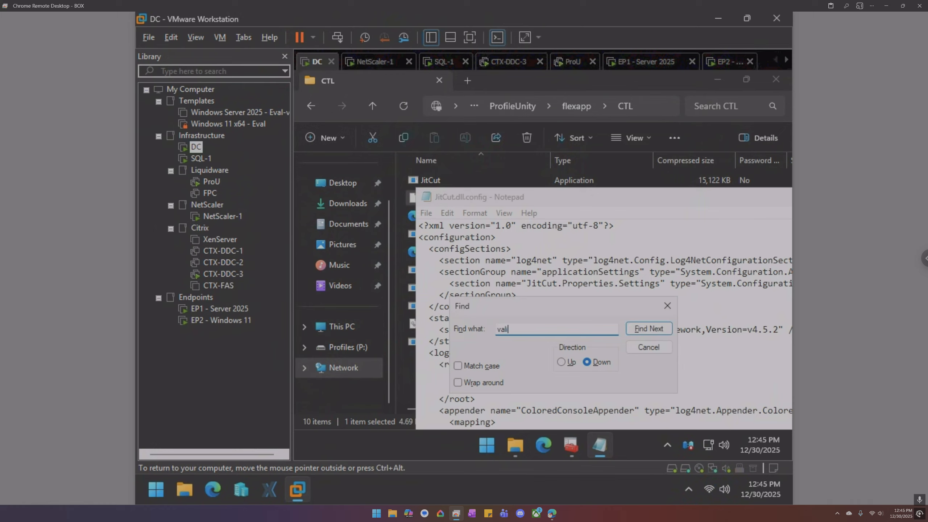
text(date)
key(Return)
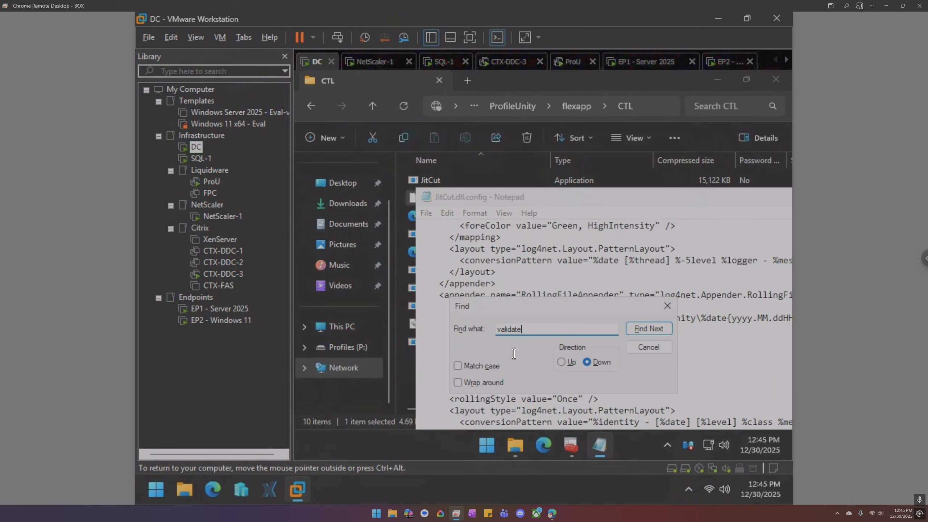
click(575, 304)
click(668, 305)
scroll(669, 315, down, 5)
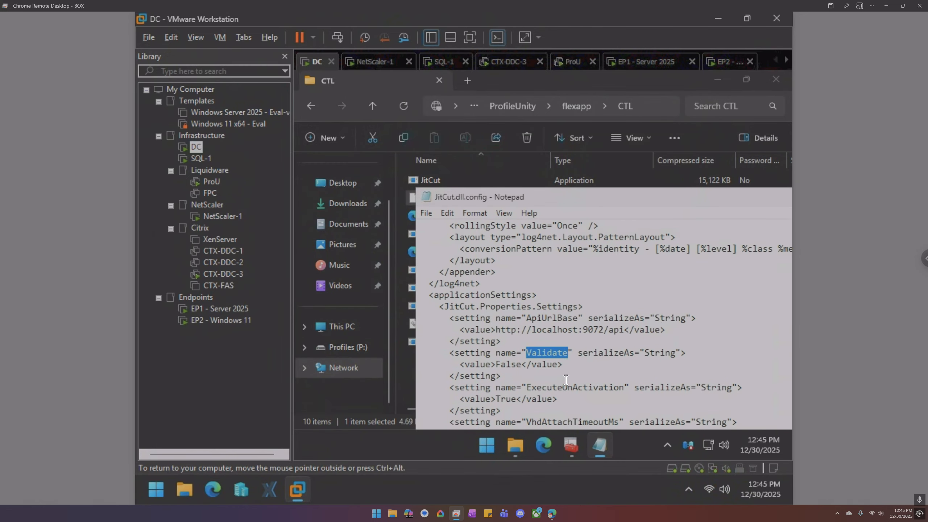
triple_click(513, 364)
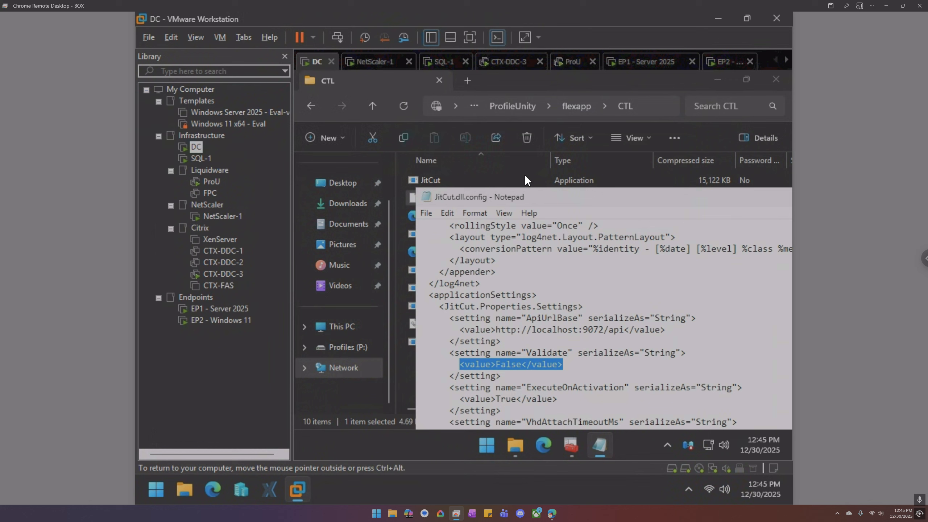
click(746, 162)
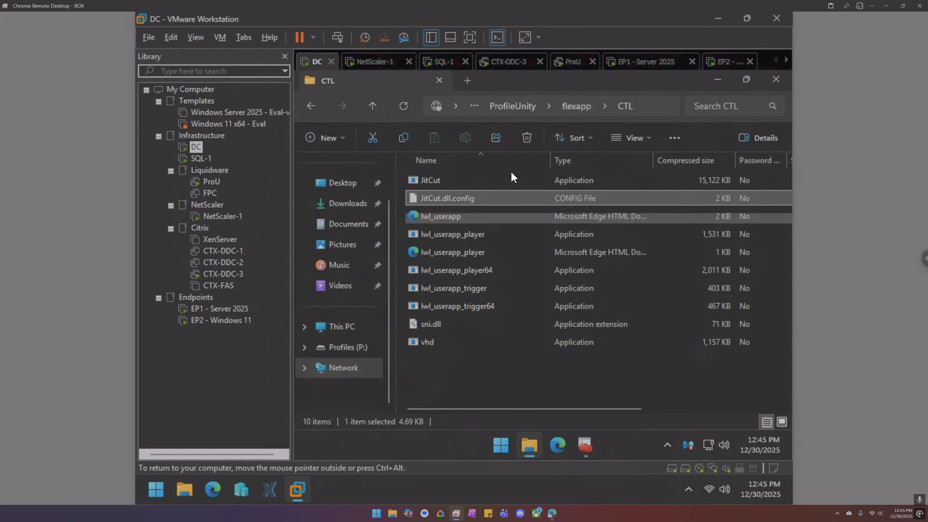
click(512, 106)
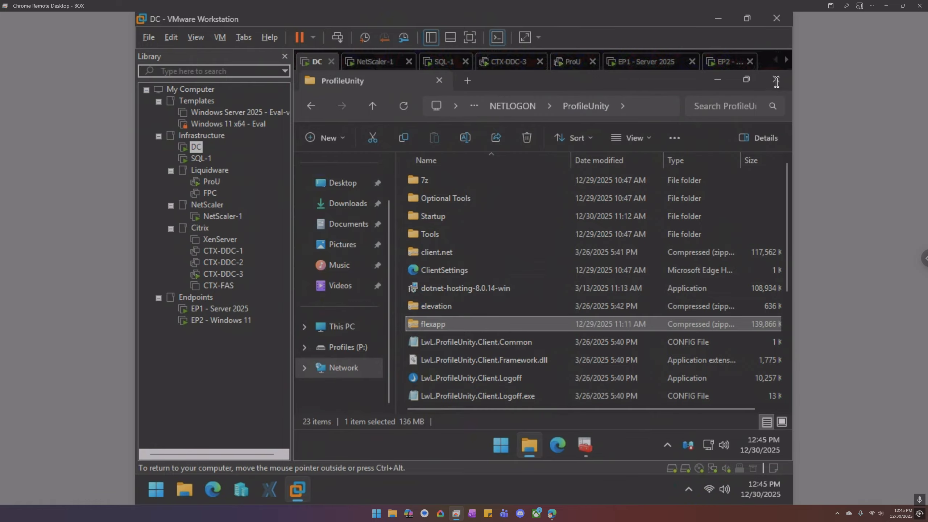
Close File Explorer on the DC machine and launch the Single-Session desktop from Citrix Workspace on CTX-DDC-3.
click(776, 81)
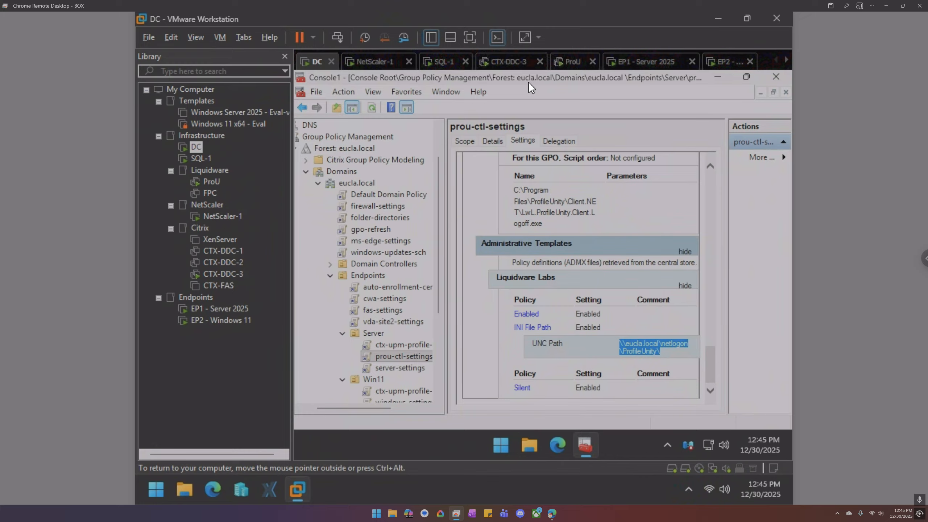
click(507, 61)
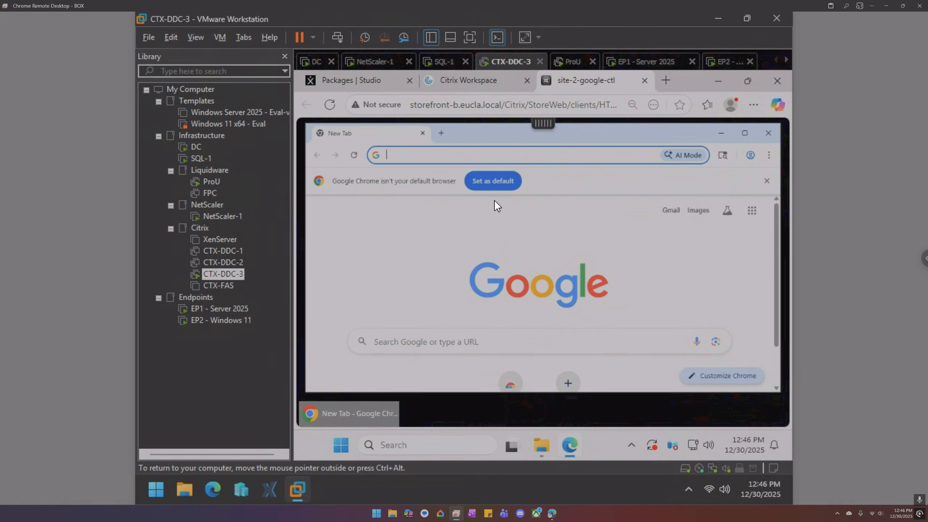
click(475, 84)
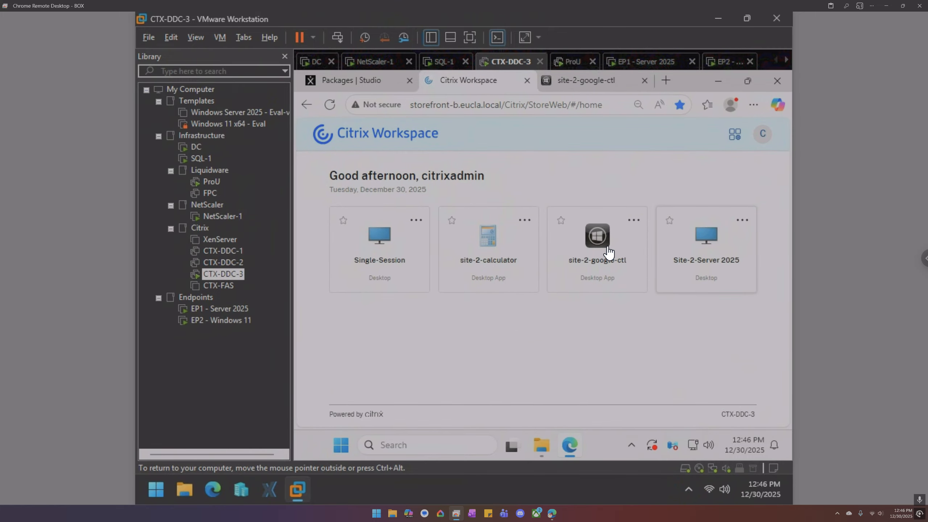
click(372, 239)
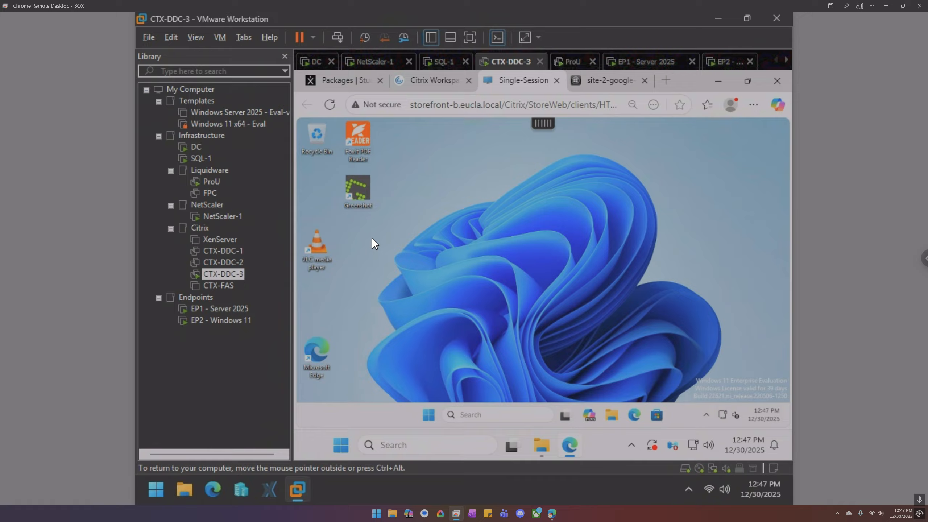
Check resource usage in Task Manager on the Single-Session desktop with processes sorted by CPU, and close it.
right_click(389, 407)
click(405, 373)
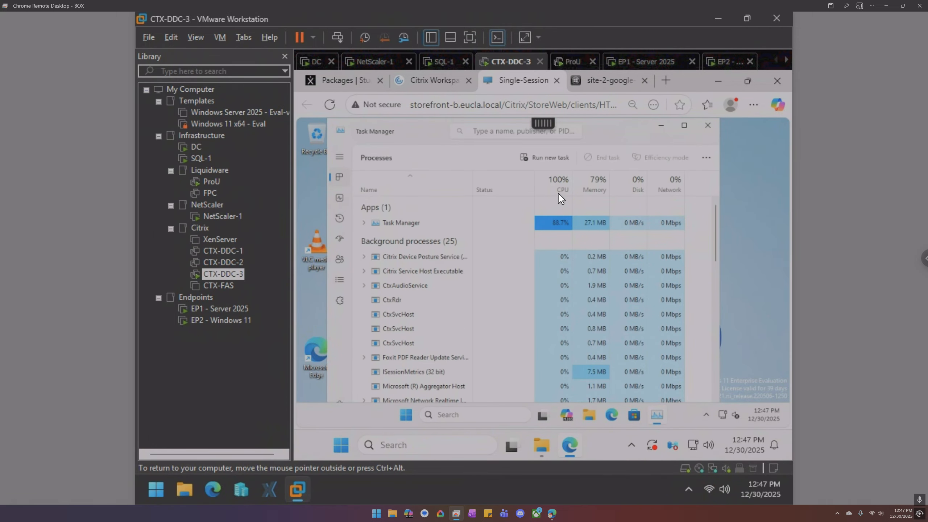
click(558, 182)
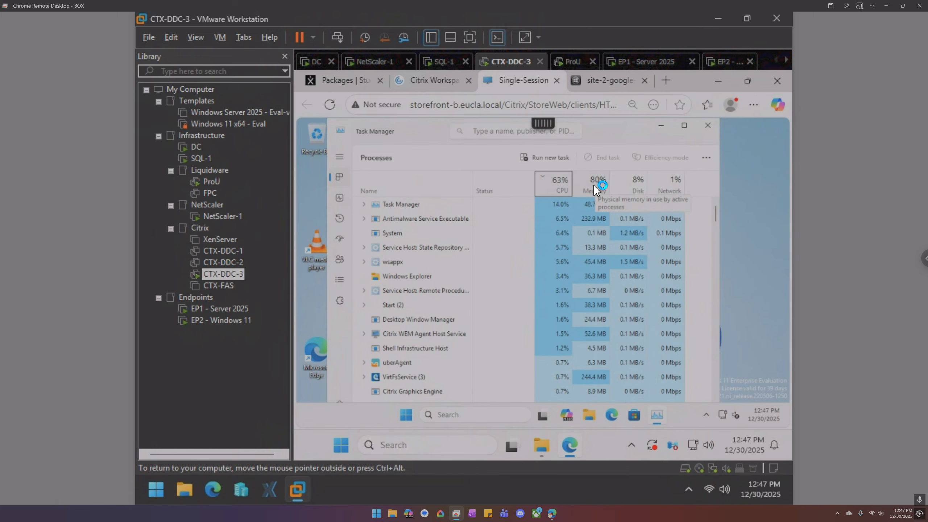
click(708, 125)
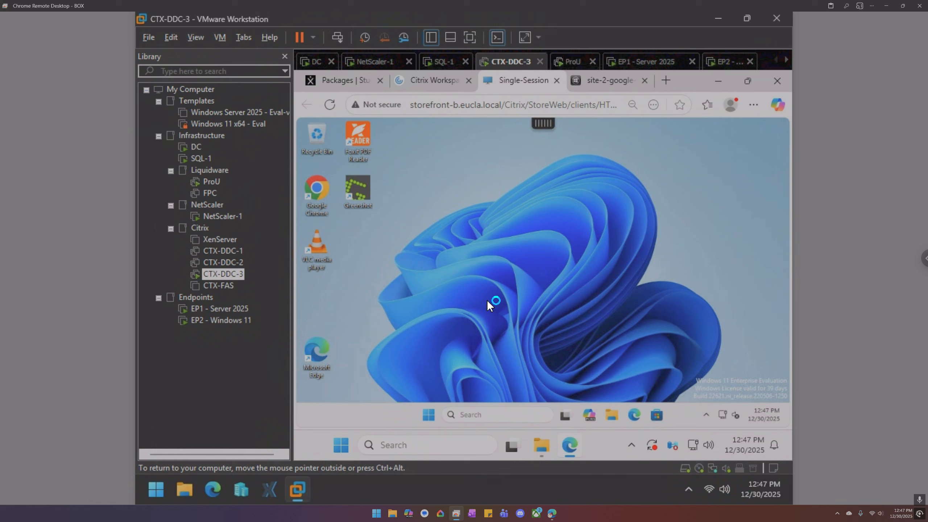
Launch Google Chrome on the Single-Session desktop with Disk Management open, check the google chrome volume, and close Disk Management.
right_click(427, 415)
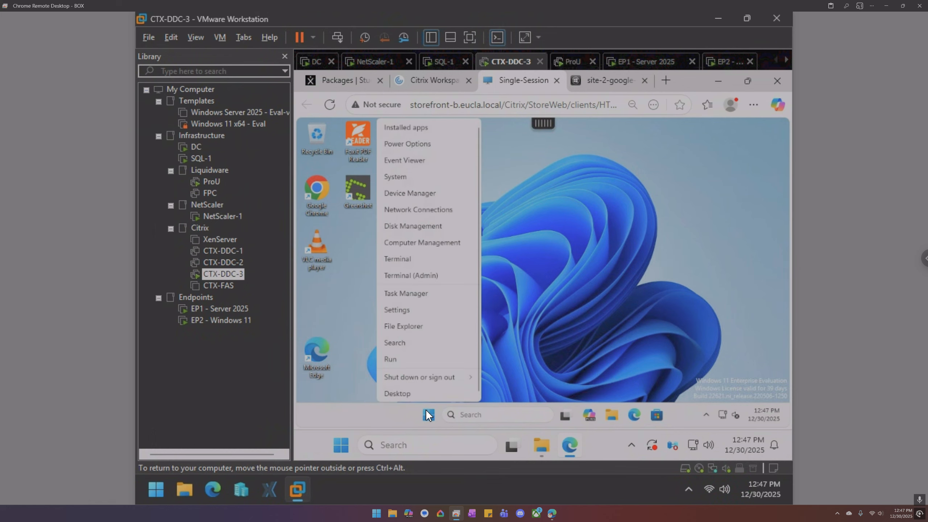
click(428, 225)
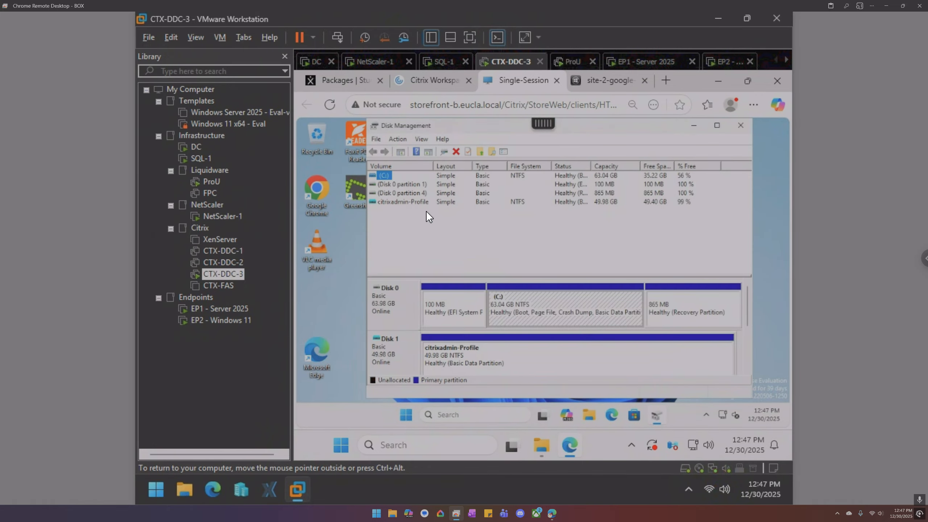
click(420, 205)
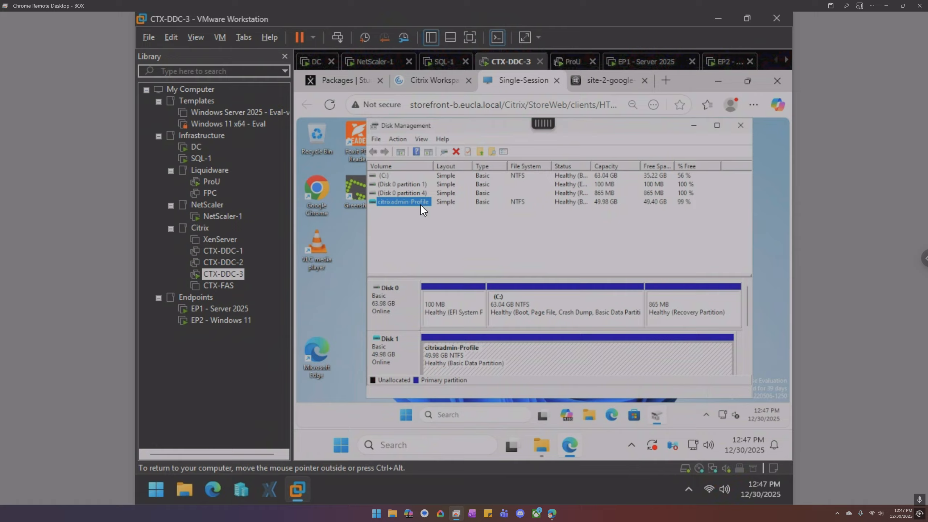
double_click(314, 187)
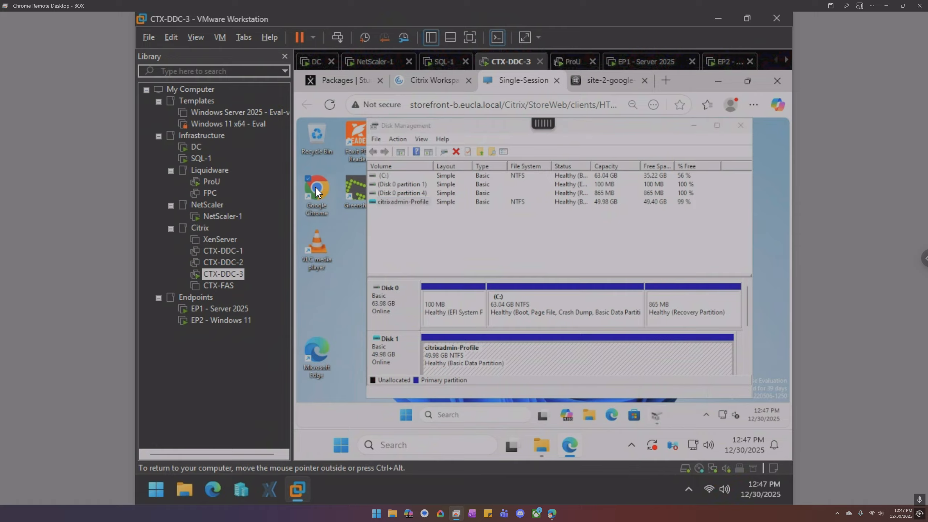
click(405, 220)
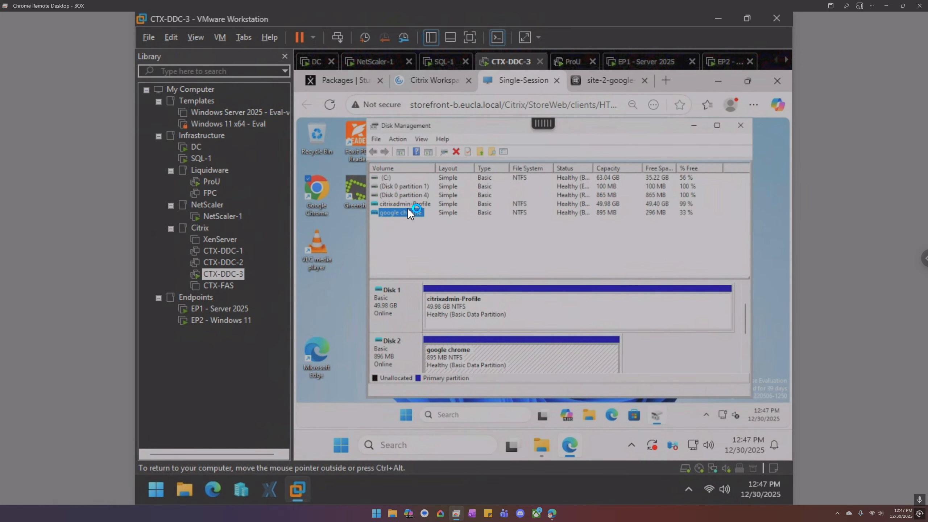
click(740, 126)
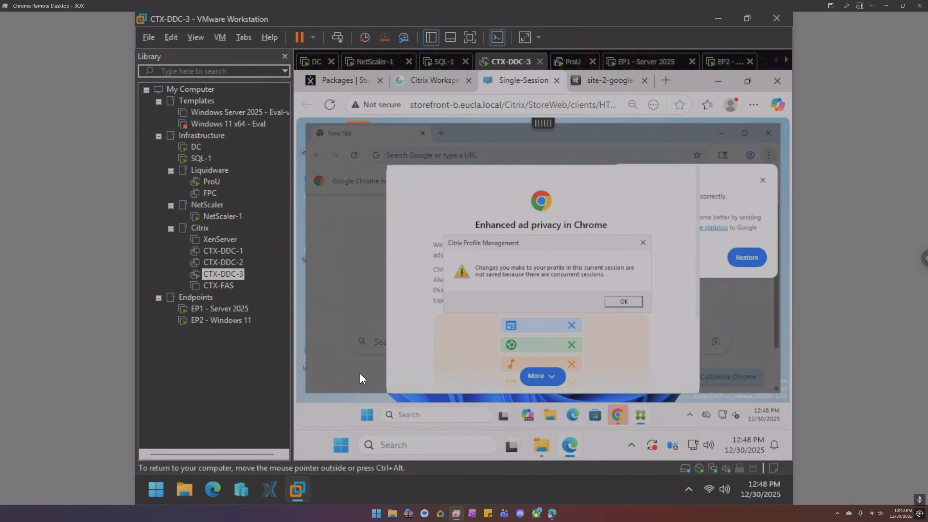
On the host, run RuntimeInstallerUI-2.0.0.exe from the Liquidware\FlexApp folder on USB (G:), allowing it past the SmartScreen block.
click(185, 486)
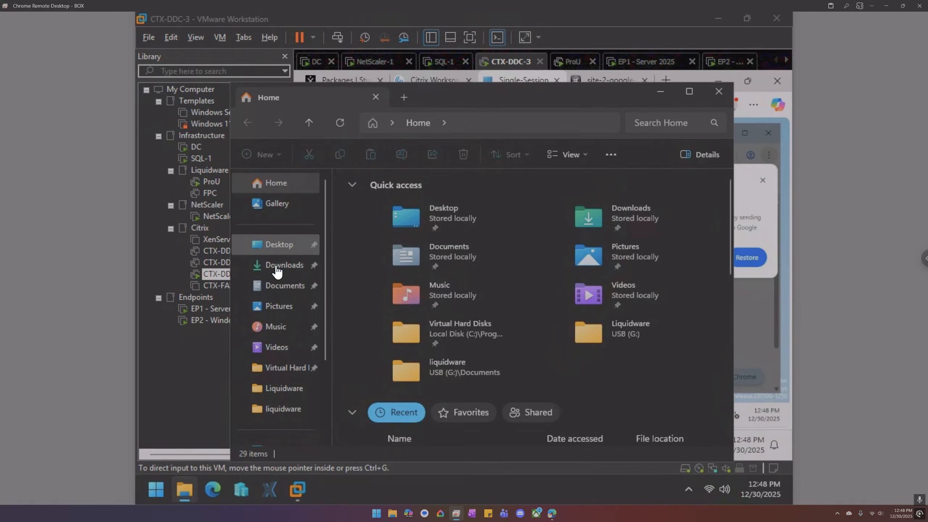
click(283, 388)
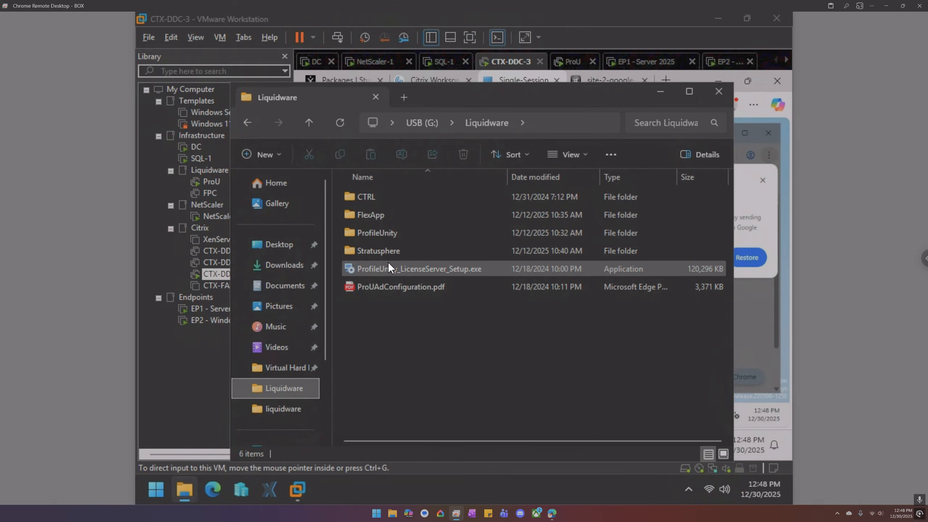
double_click(380, 215)
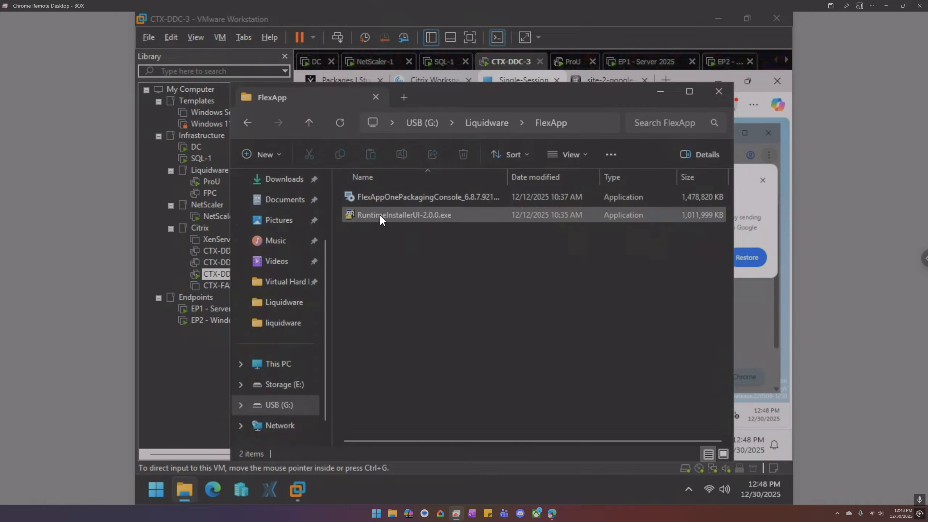
click(379, 215)
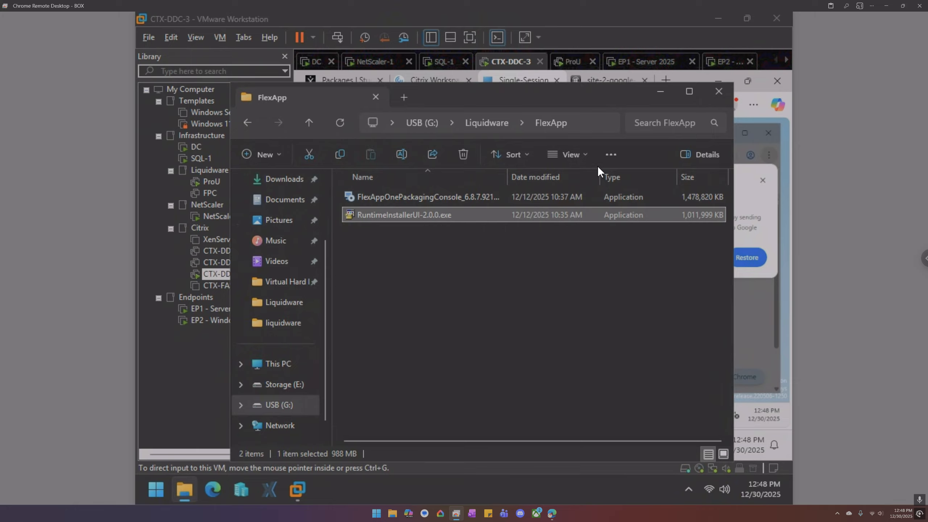
double_click(403, 215)
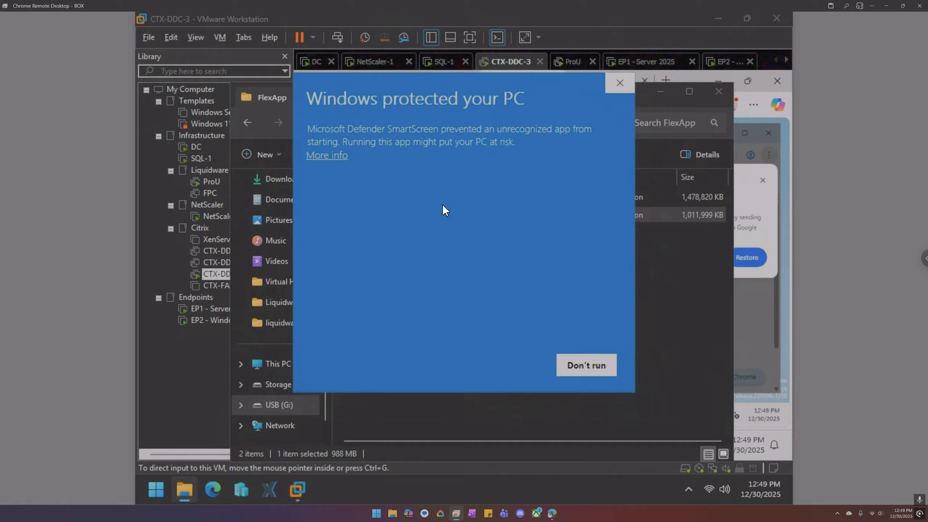
click(338, 155)
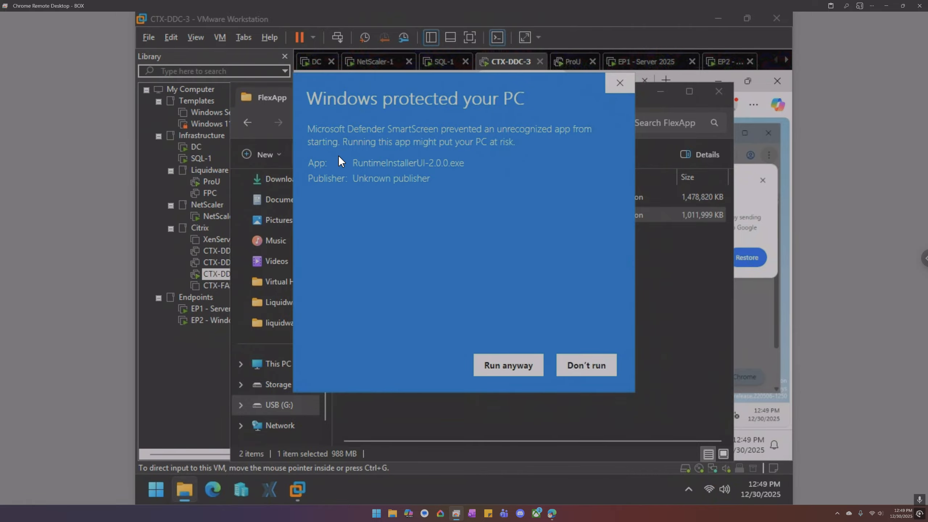
click(516, 367)
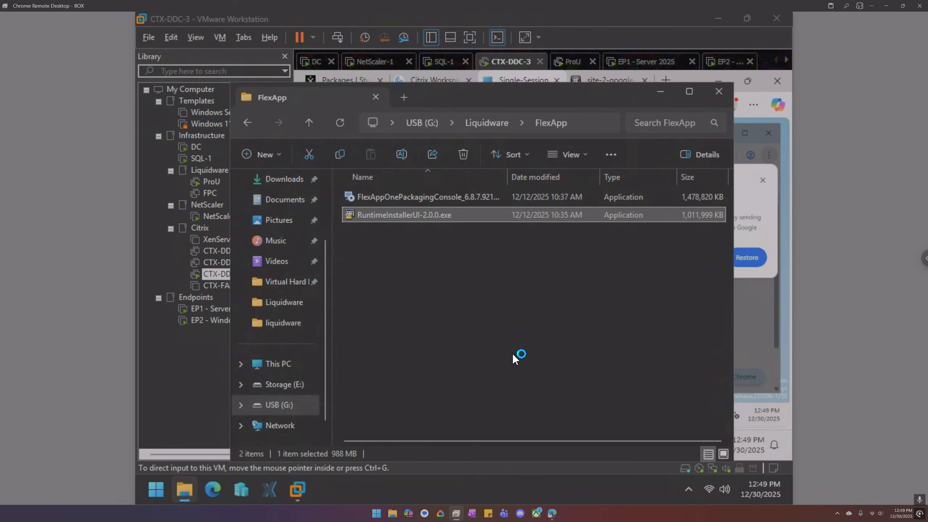
Dismiss the Citrix Profile Management notice, close both open Citrix sessions, and relaunch the Single-Session desktop.
click(718, 92)
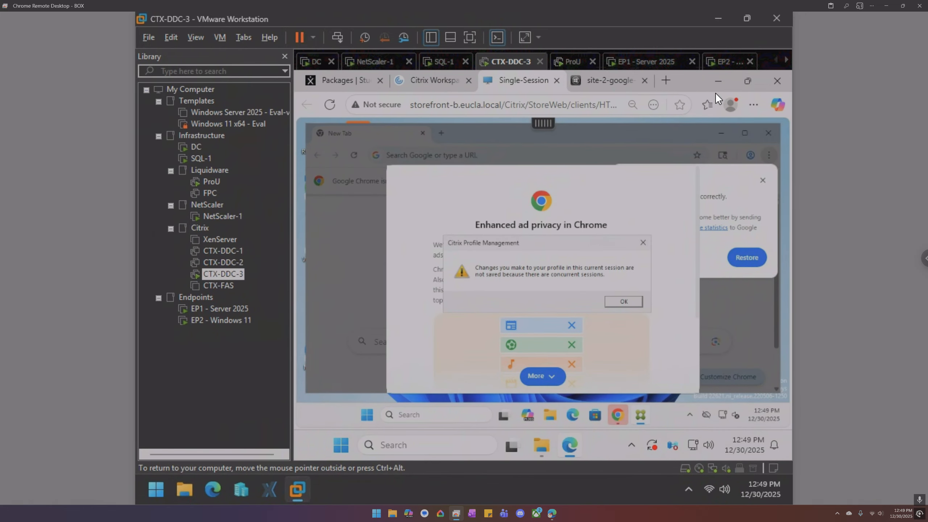
click(643, 241)
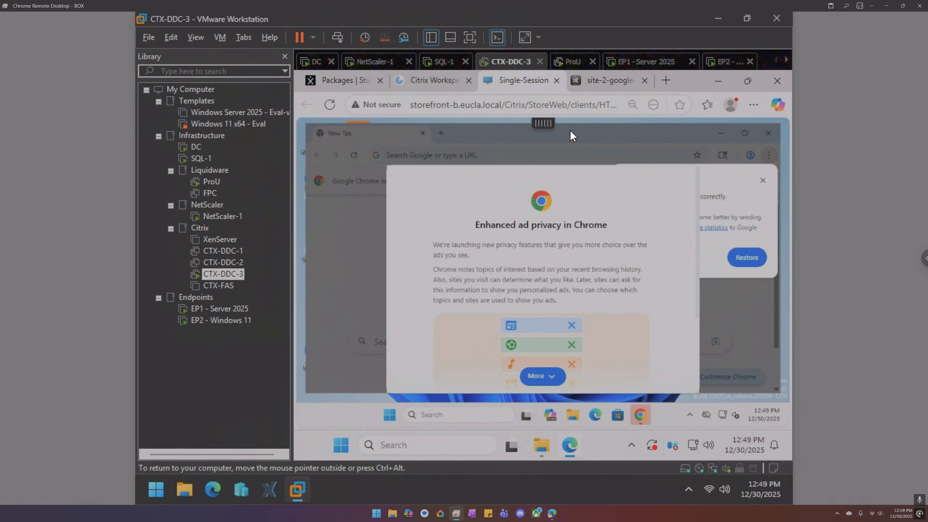
click(557, 80)
click(602, 178)
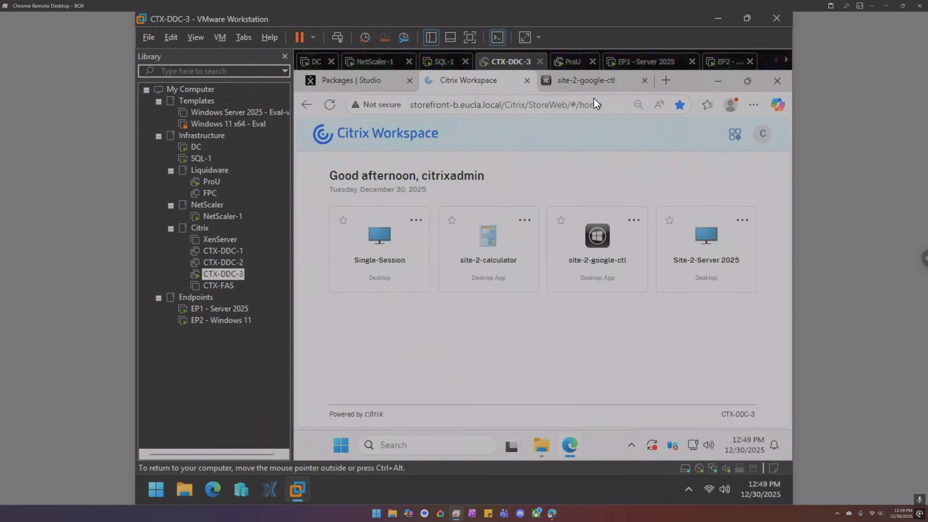
click(643, 80)
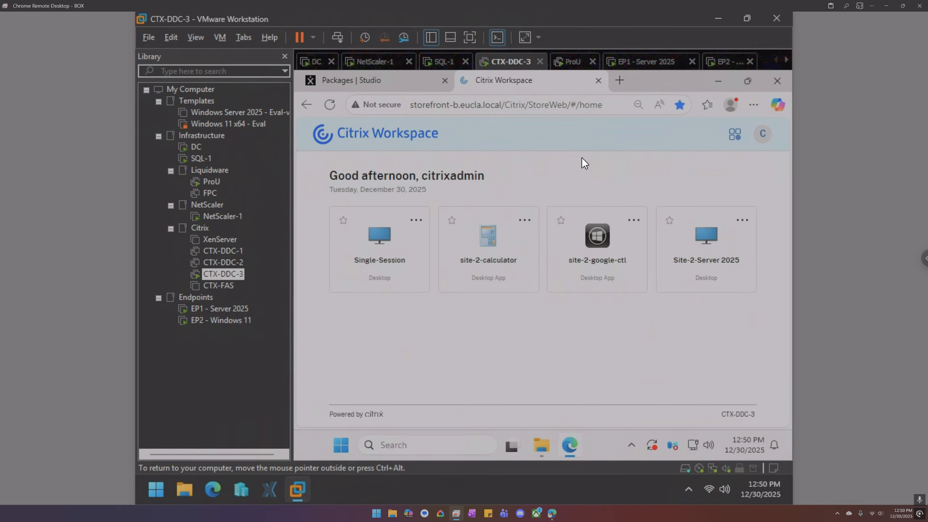
click(385, 236)
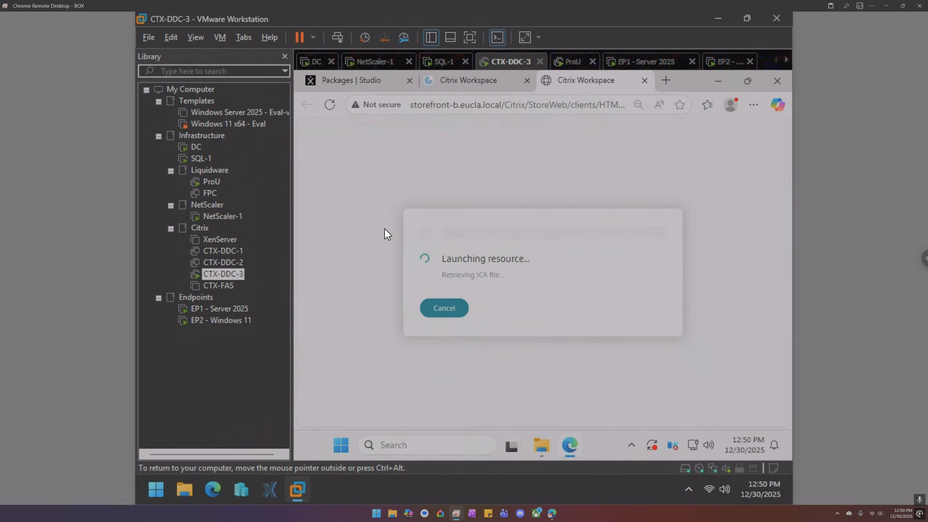
Check the host's processes in Task Manager, then review the runtimes offered in the Runtime Installer and exit without installing.
right_click(354, 483)
click(368, 440)
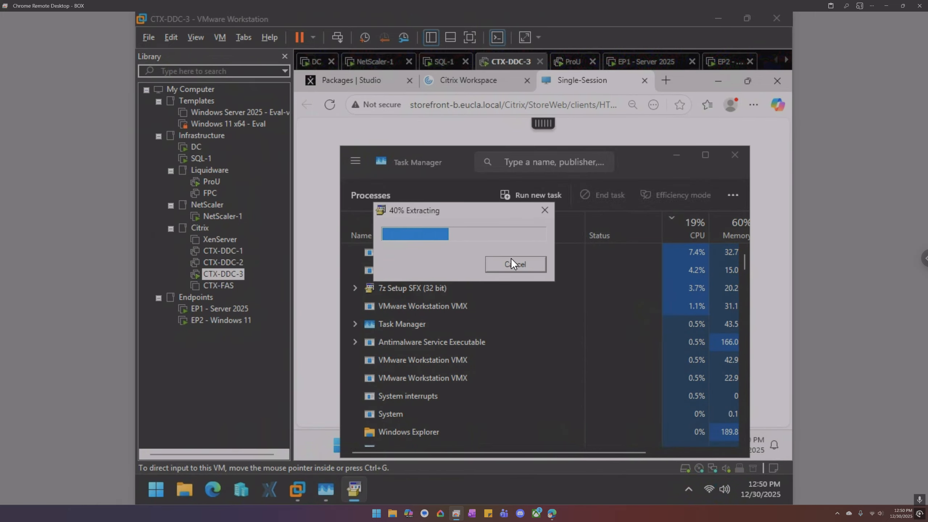
click(735, 155)
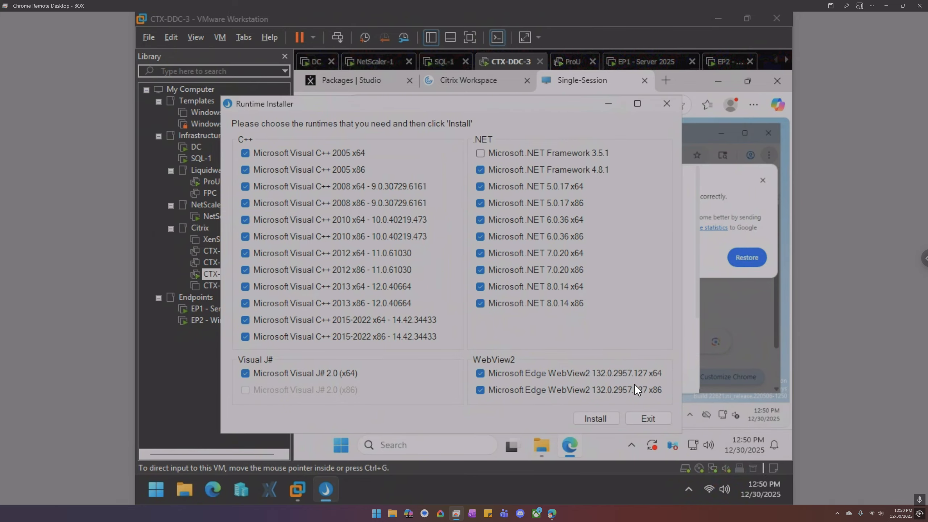
click(649, 419)
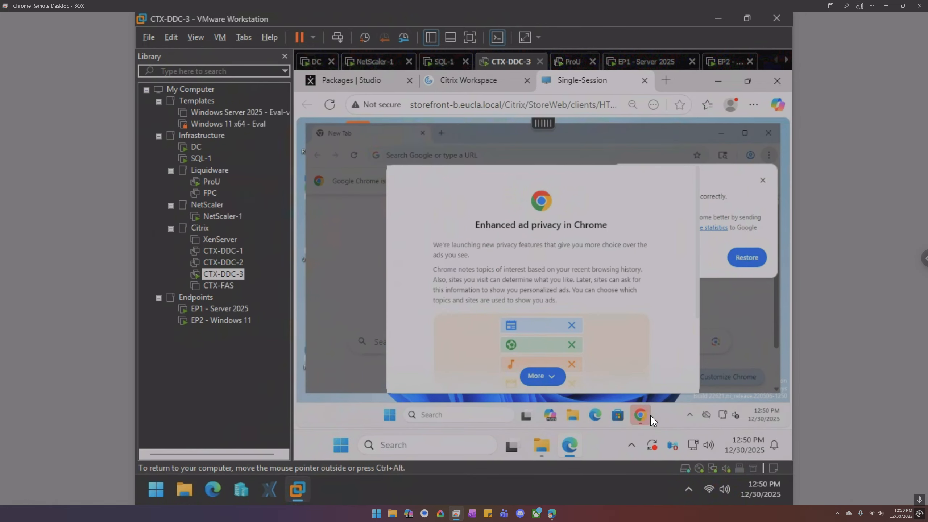
Close the Single-Session desktop and review the Applications and flexapp folders in Citrix Studio, widening the Name column.
click(644, 80)
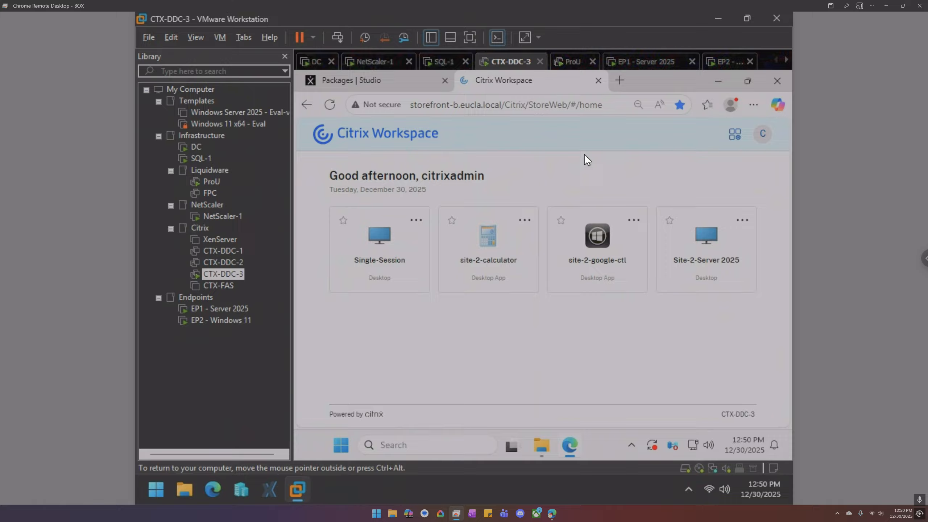
click(390, 83)
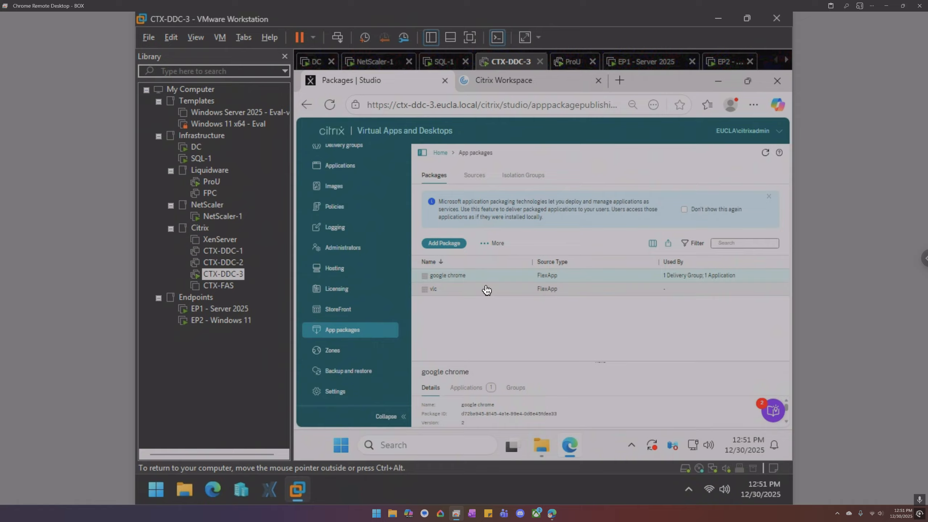
click(343, 168)
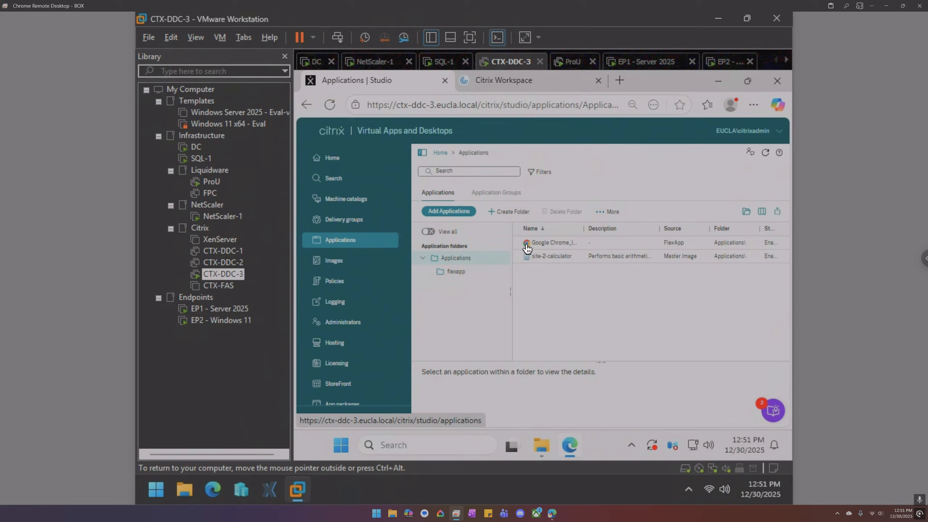
click(559, 260)
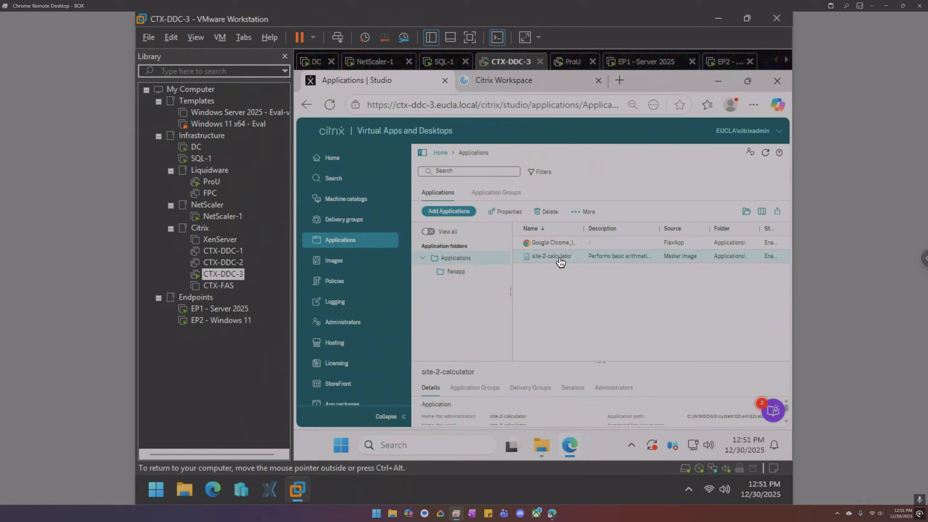
click(455, 272)
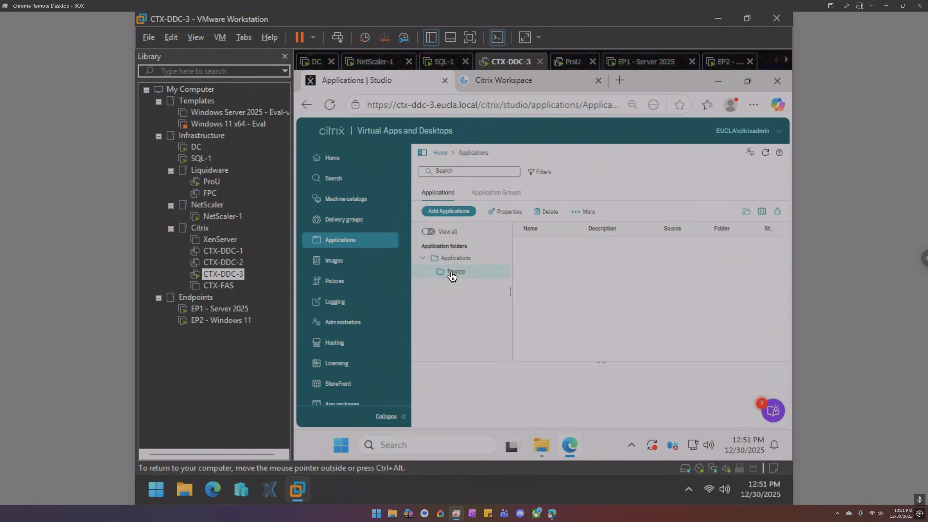
click(456, 258)
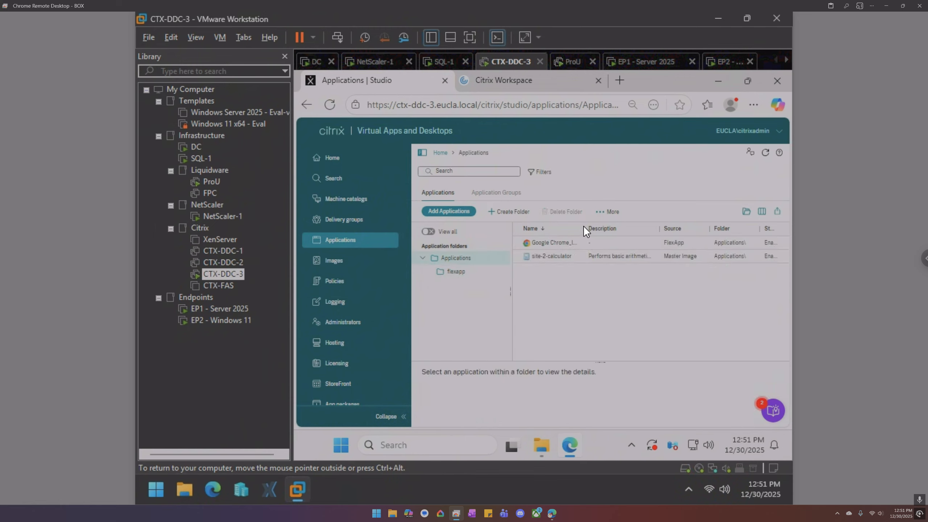
mouse_move(583, 228)
mouse_down()
mouse_move(622, 228)
mouse_move(601, 229)
mouse_up()
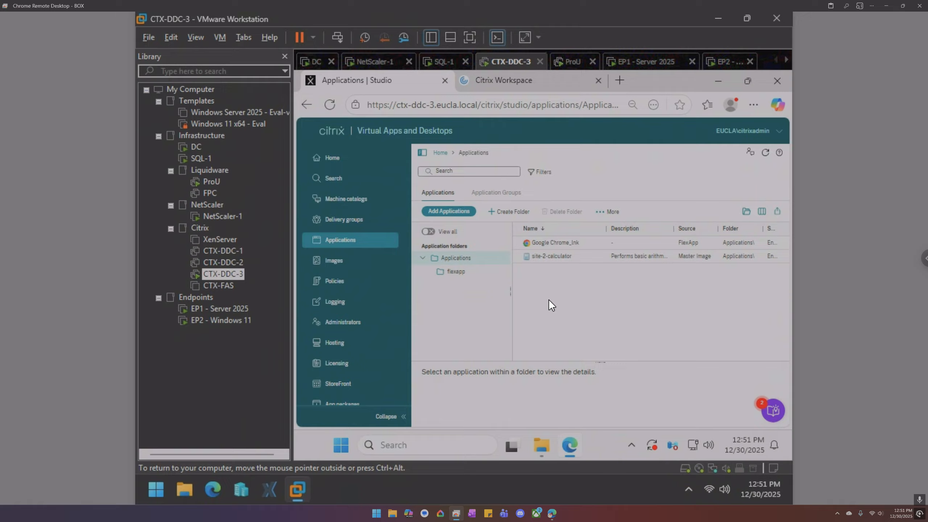
Review the Google Chrome_lnk application's identification, delivery, location, groups and limit visibility settings, and close them without changes.
right_click(558, 242)
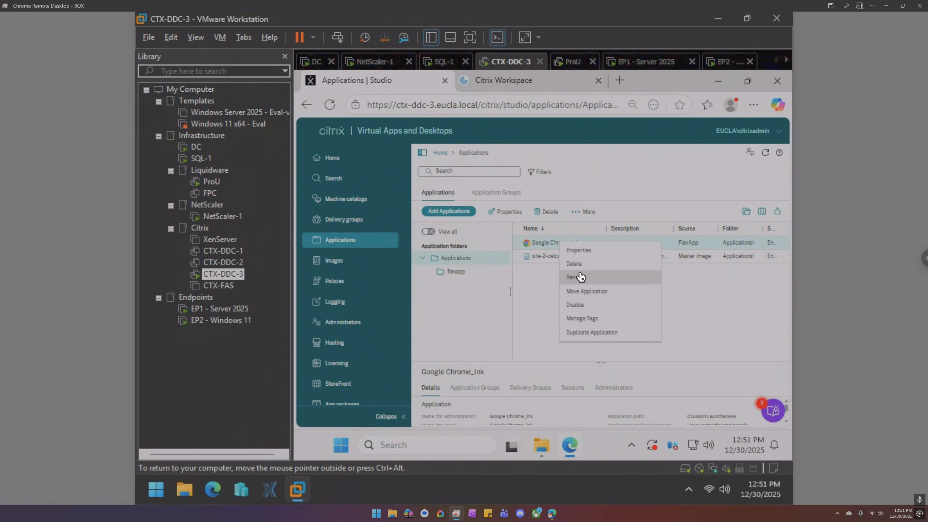
click(578, 249)
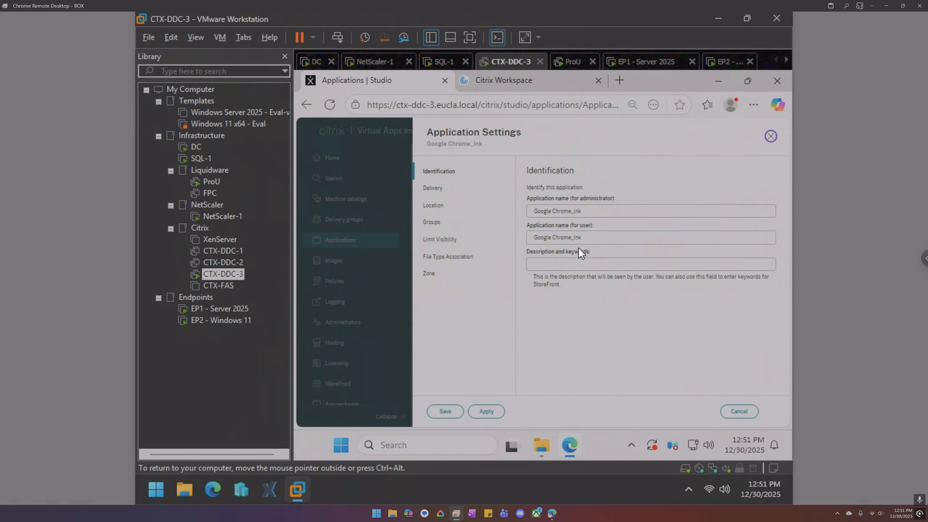
click(437, 188)
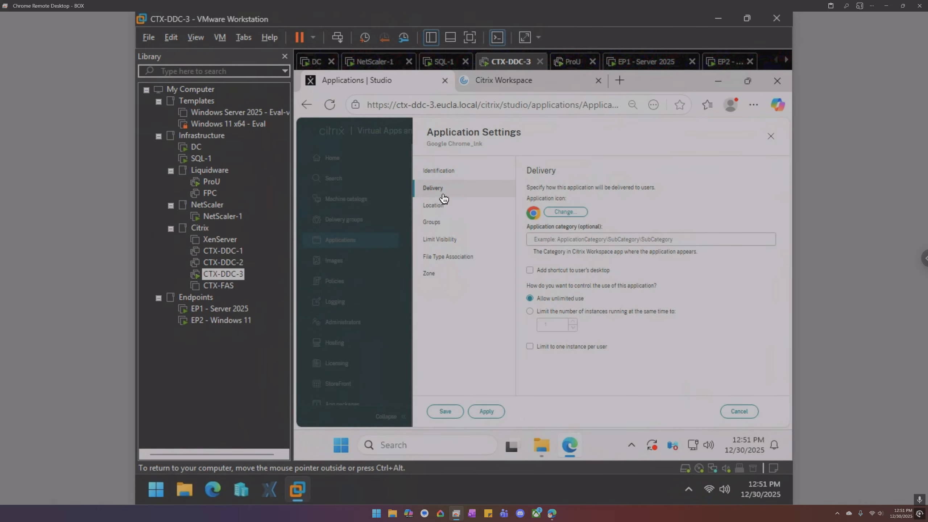
click(442, 207)
click(440, 223)
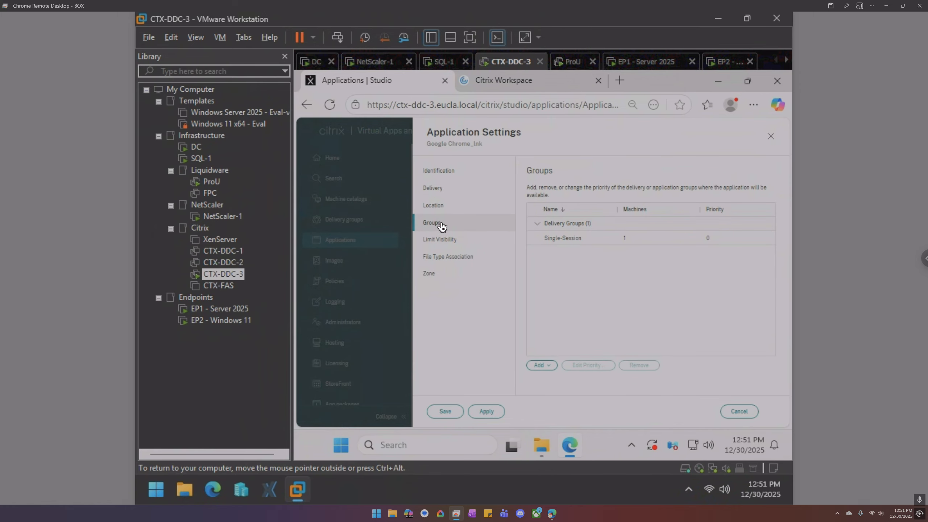
click(445, 240)
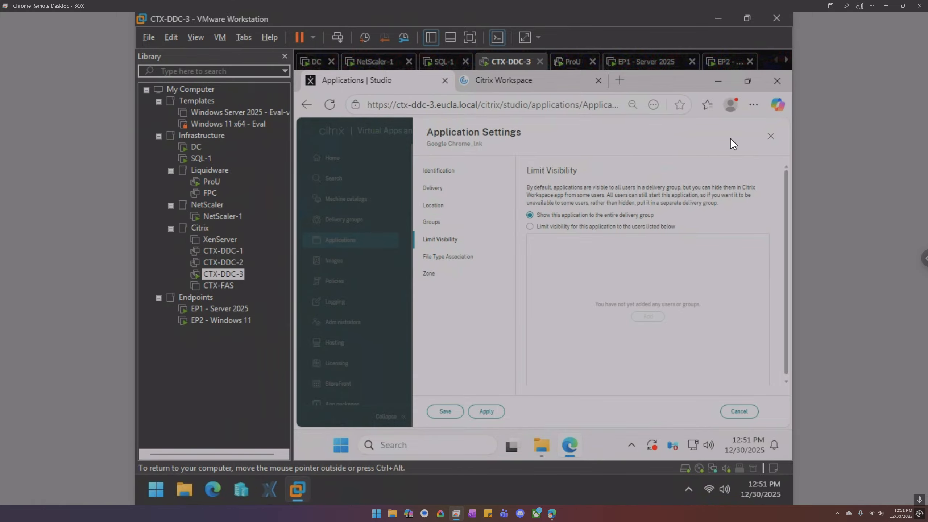
click(772, 137)
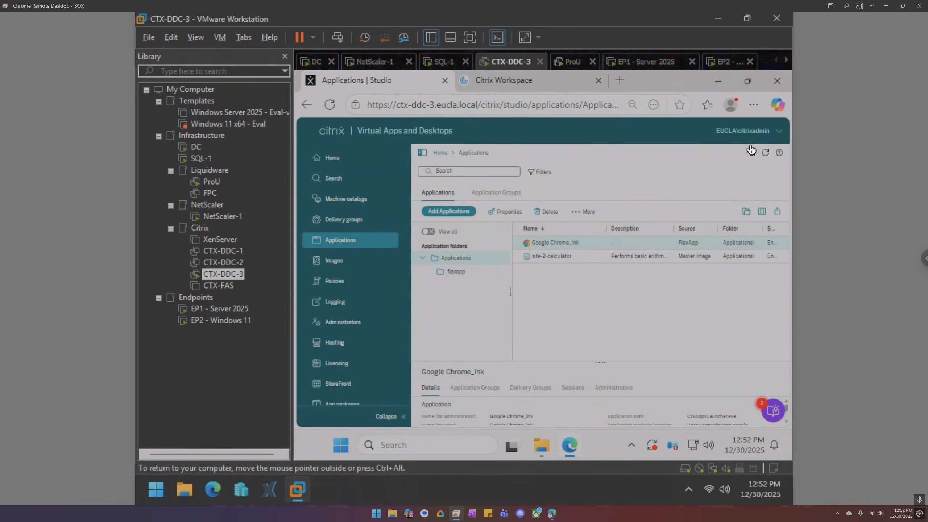
Duplicate the site-2-google-ctl application in the flexapp application folder.
click(449, 271)
right_click(535, 263)
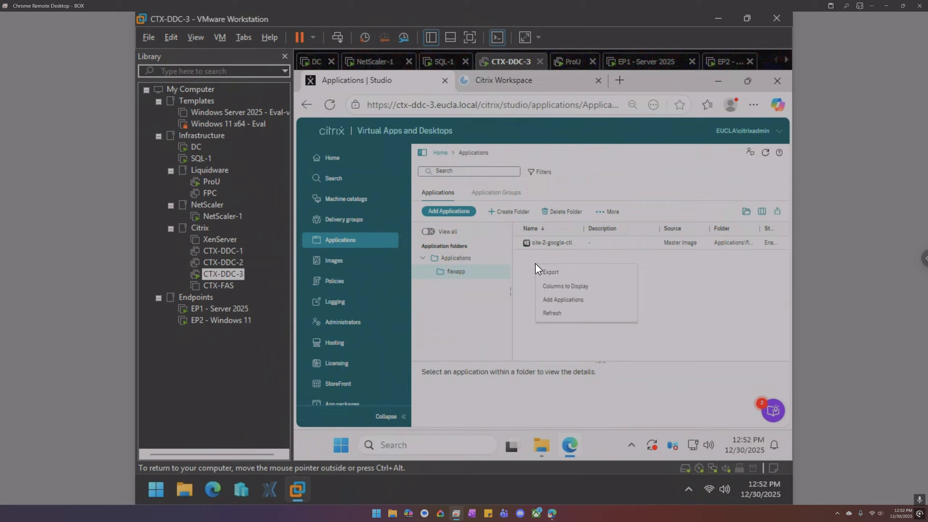
right_click(549, 243)
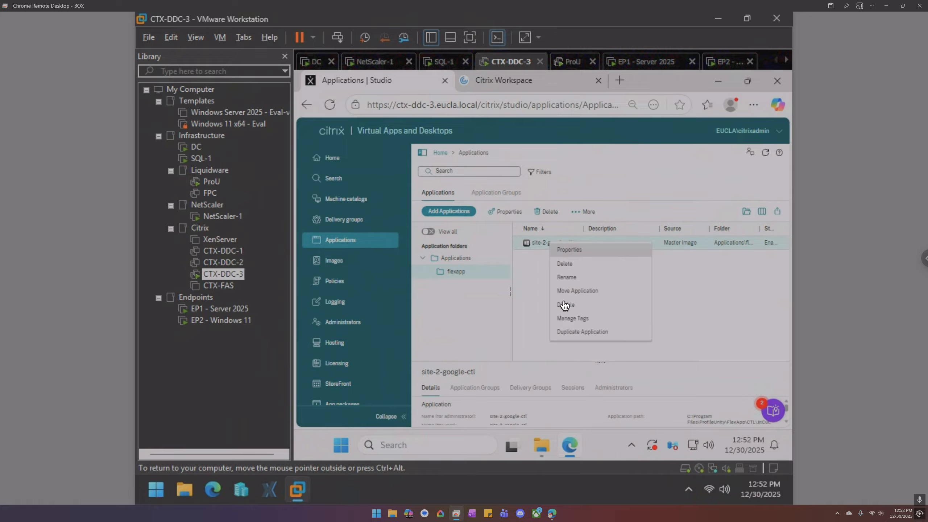
click(574, 333)
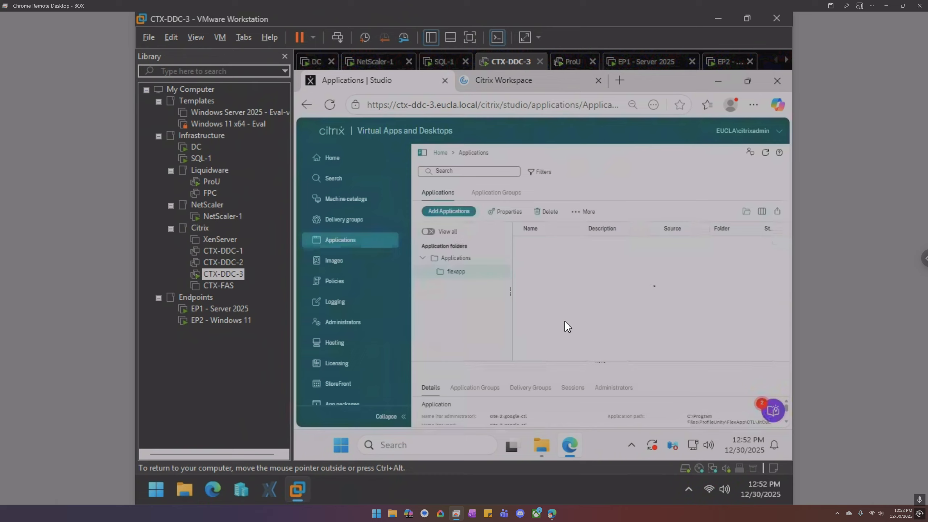
Rename the duplicated application as site-2-vlc-fa1 in its identification settings.
click(566, 258)
right_click(565, 258)
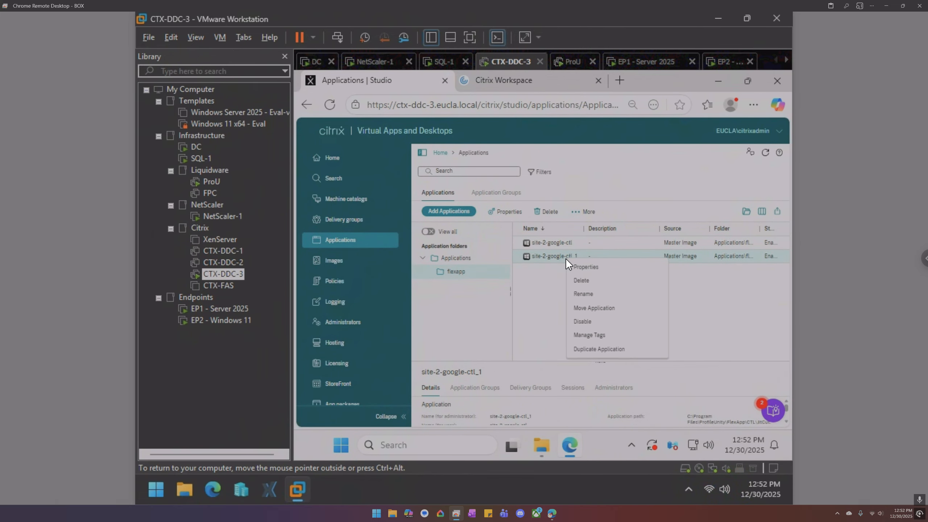
click(584, 270)
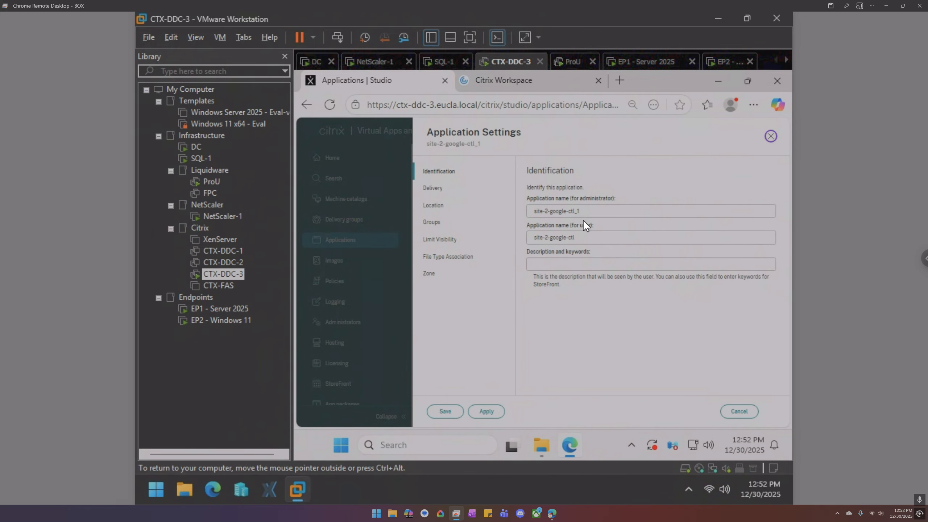
drag(586, 212, 552, 213)
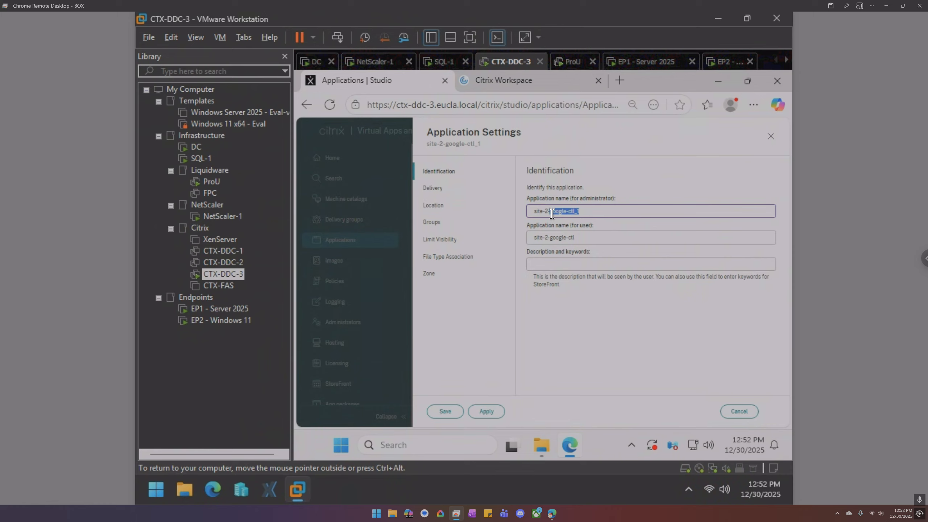
text(vlc-fa)
Clear the executable path and the command-line argument in the duplicated application's location settings.
click(434, 188)
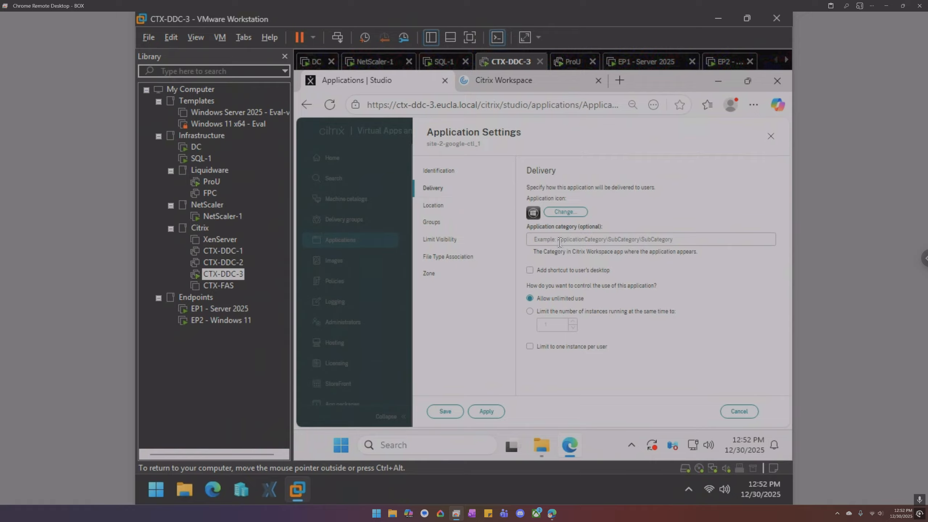
click(434, 207)
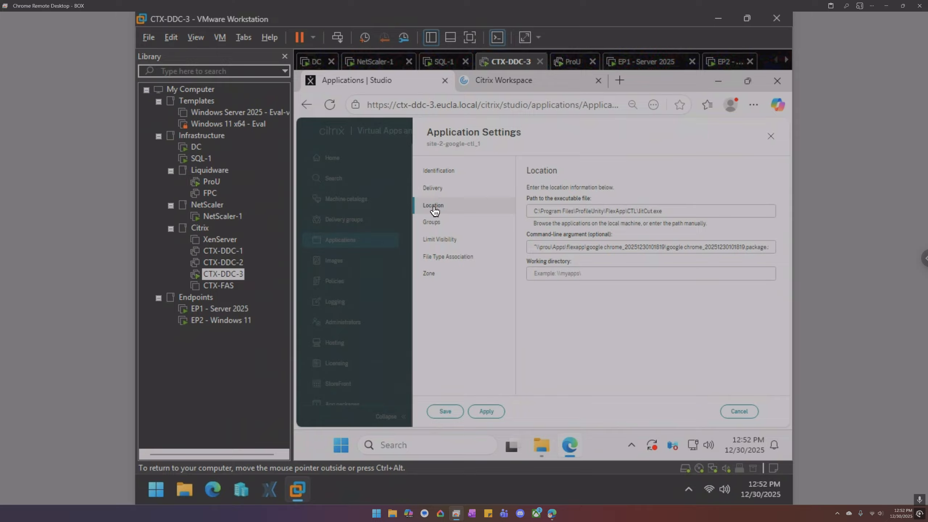
drag(667, 211, 528, 207)
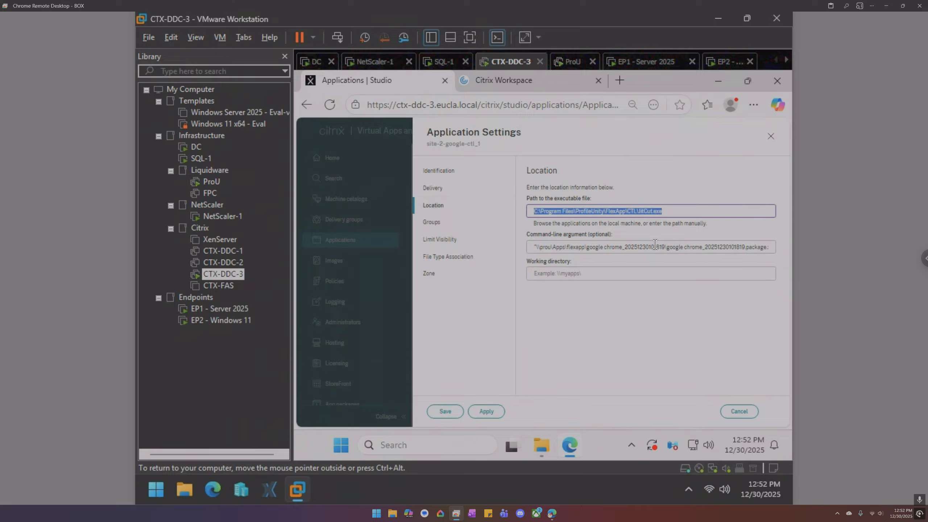
key(BackSpace)
click(644, 261)
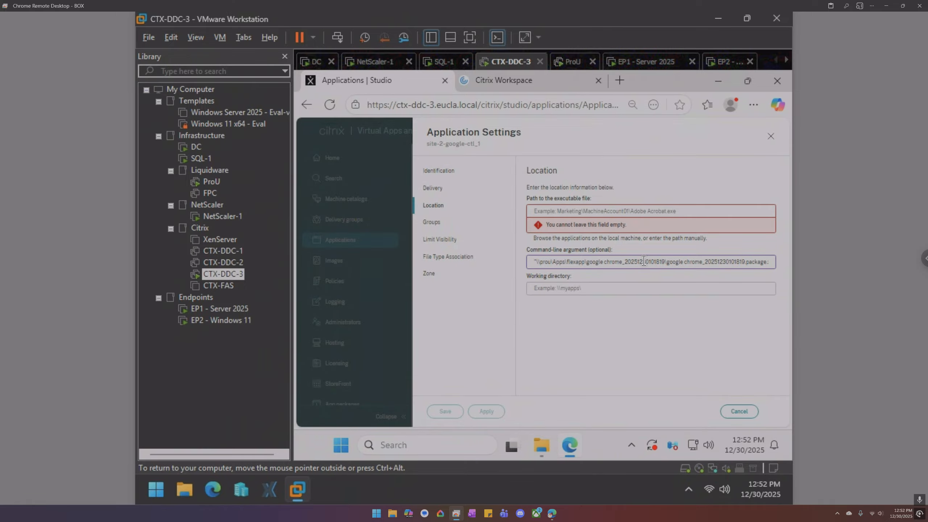
key(ctrl+a)
key(BackSpace)
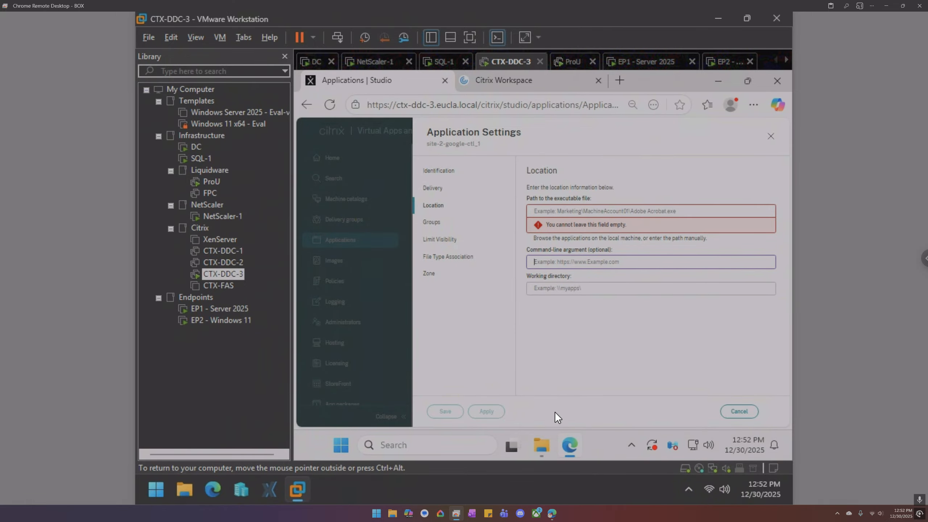
click(541, 444)
click(558, 312)
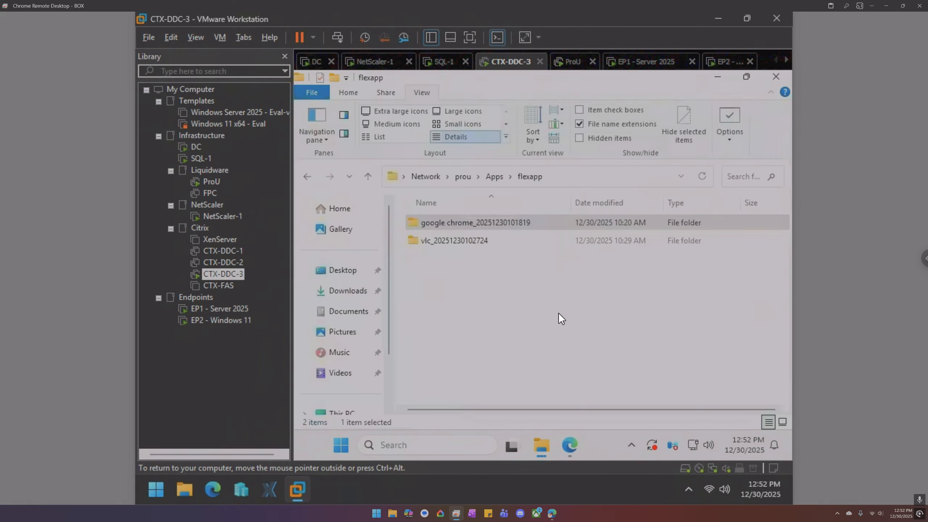
double_click(477, 240)
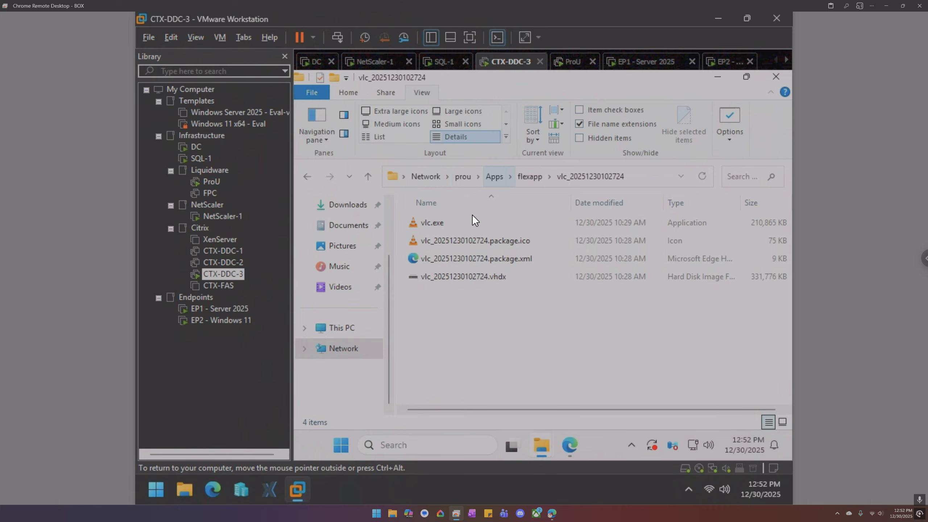
click(440, 222)
right_click(441, 224)
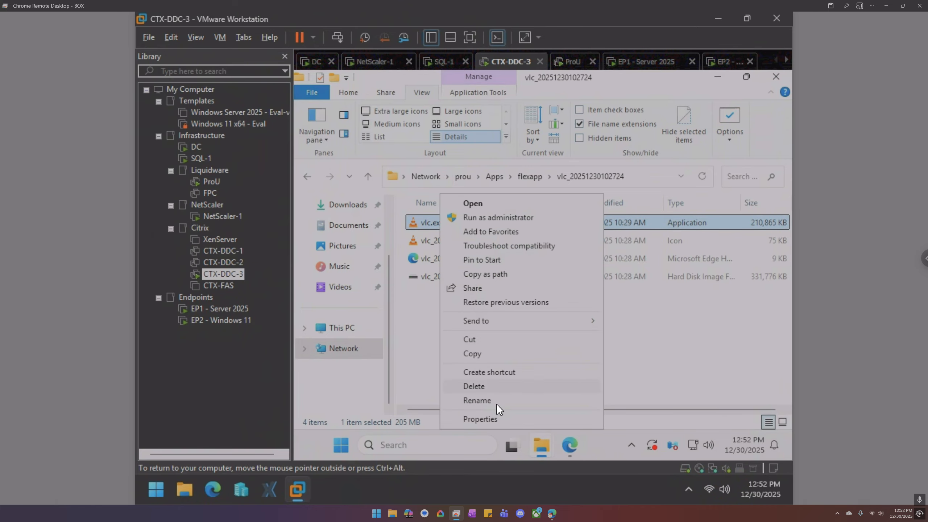
click(497, 417)
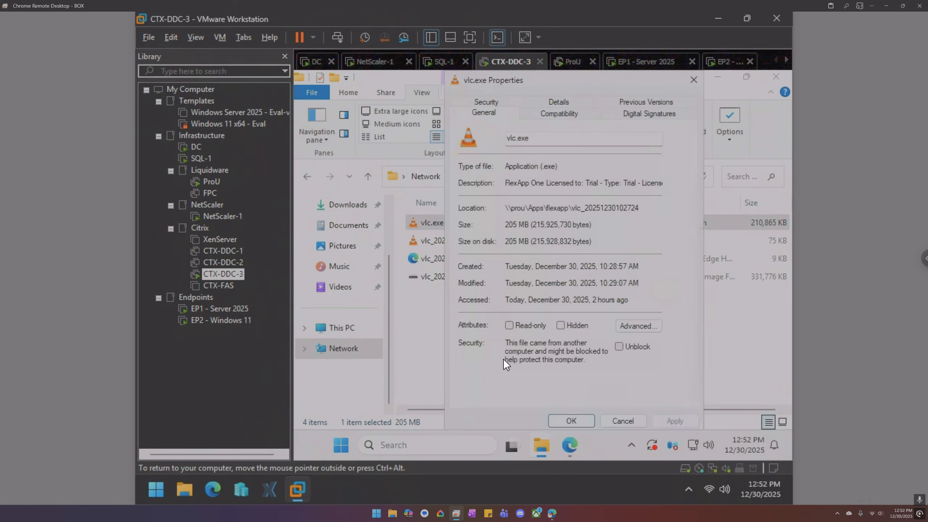
click(566, 102)
click(488, 110)
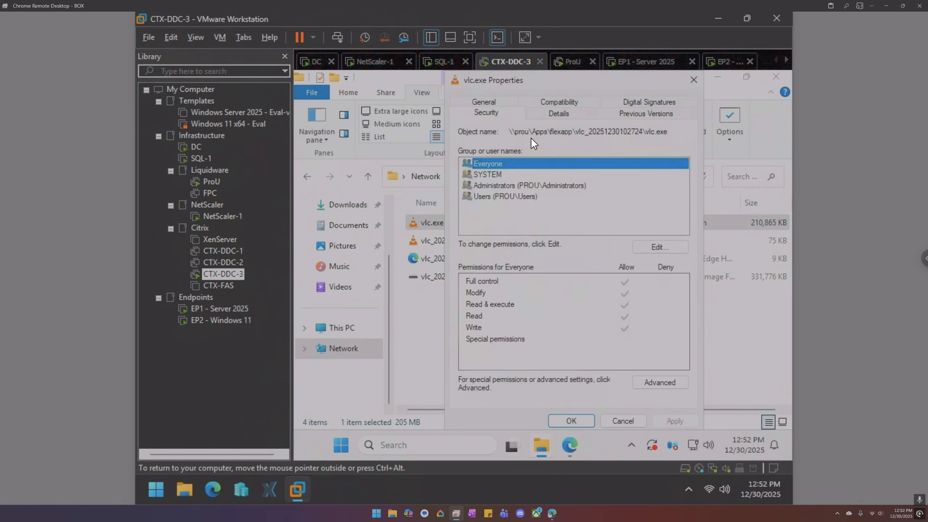
drag(511, 132, 683, 135)
key(ctrl+c)
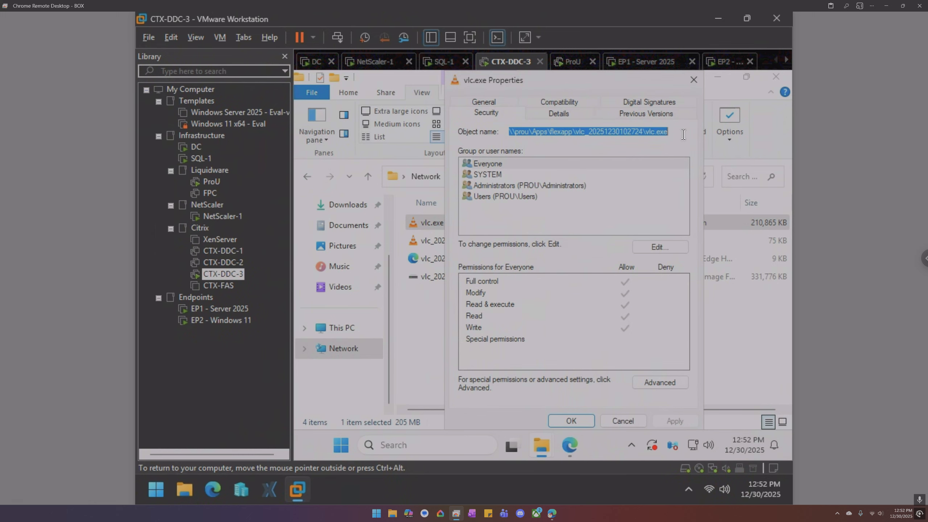
click(693, 80)
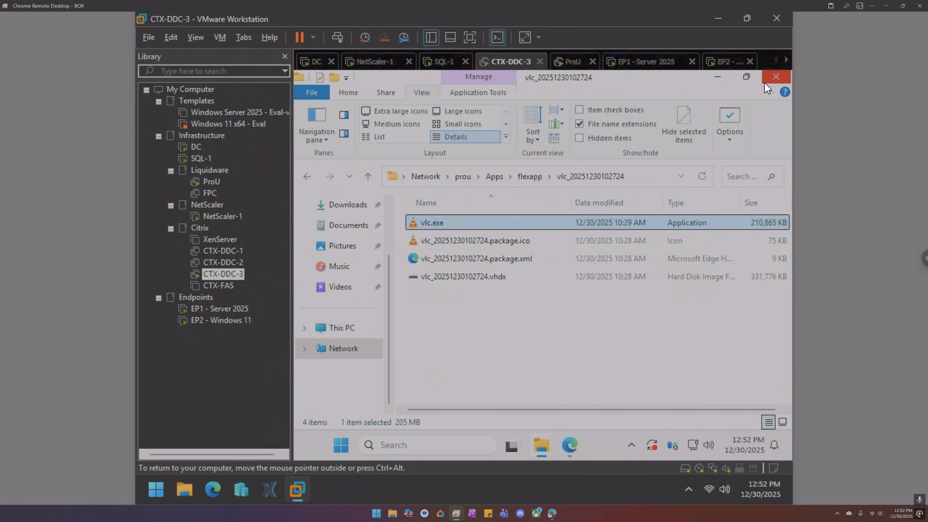
click(764, 82)
click(571, 211)
key(ctrl+v)
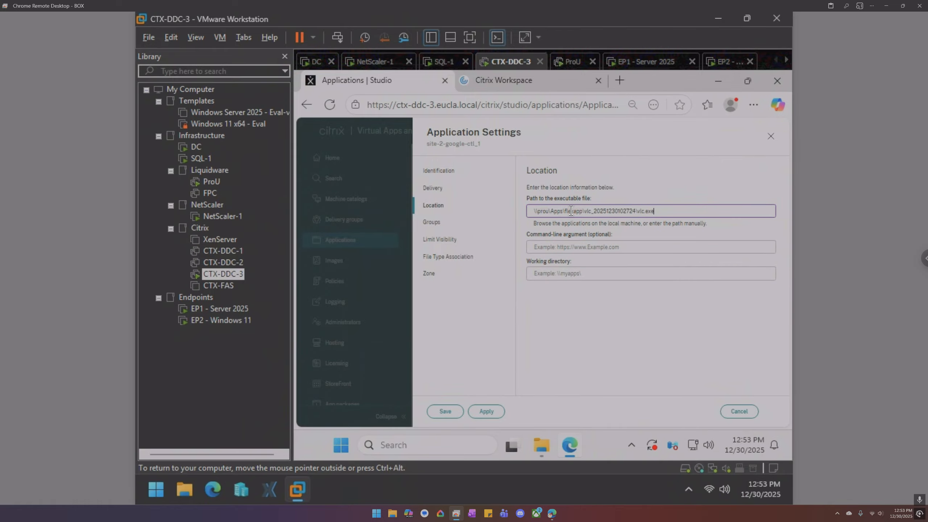
click(436, 221)
click(442, 240)
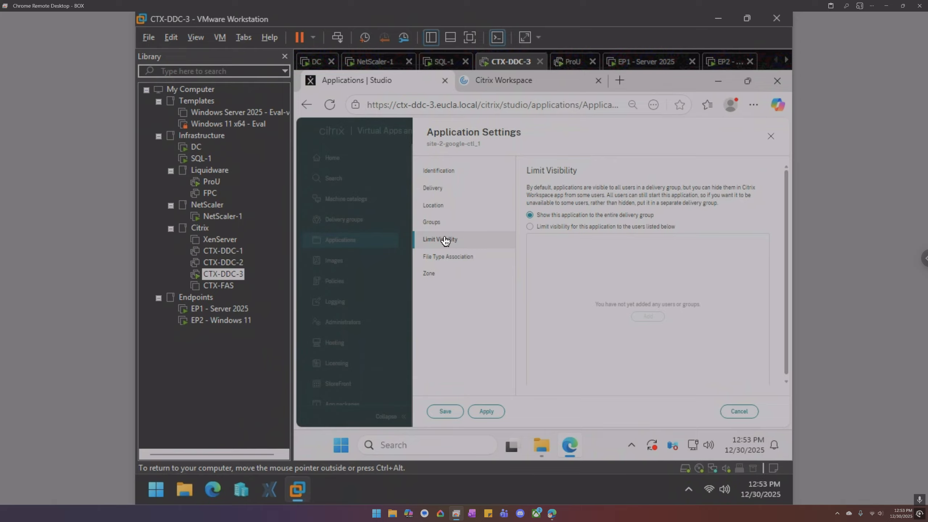
click(487, 411)
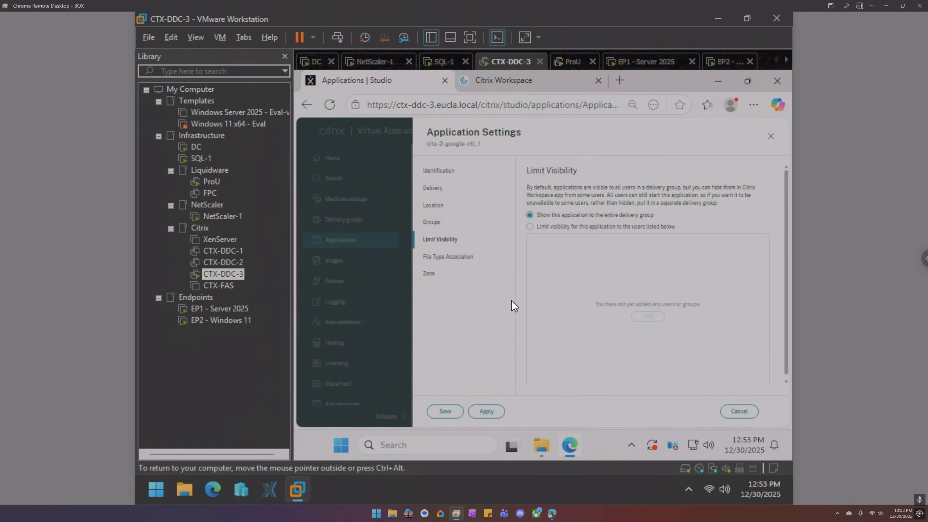
click(444, 410)
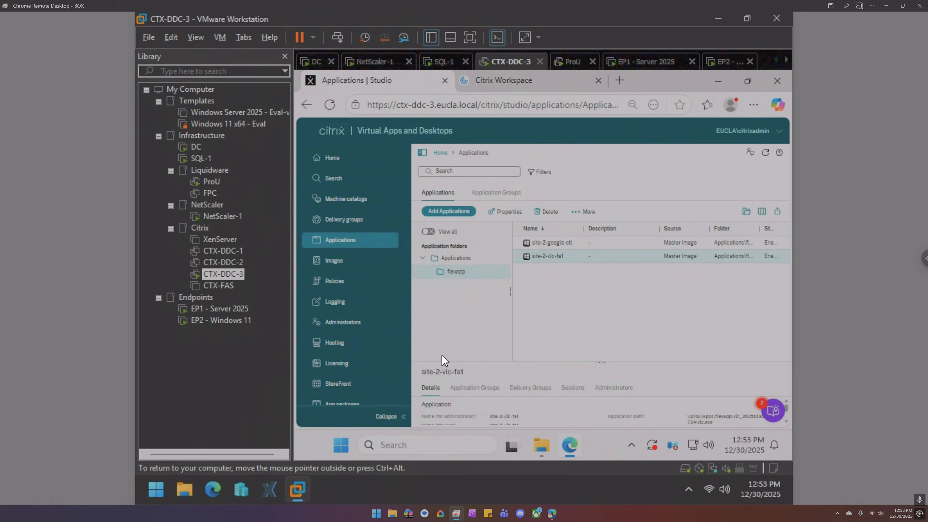
On the DC machine, disable the link of the prou-ctl-settings policy under the Server organizational unit.
click(316, 61)
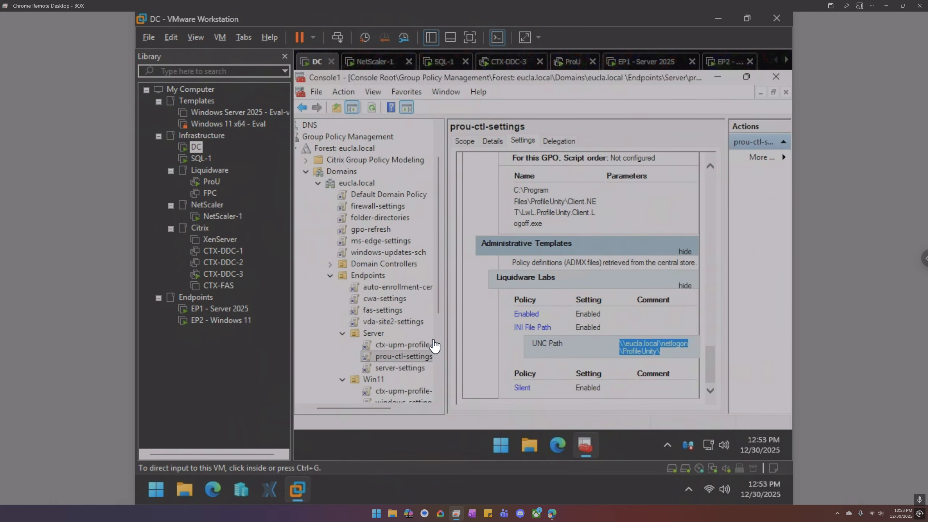
right_click(401, 352)
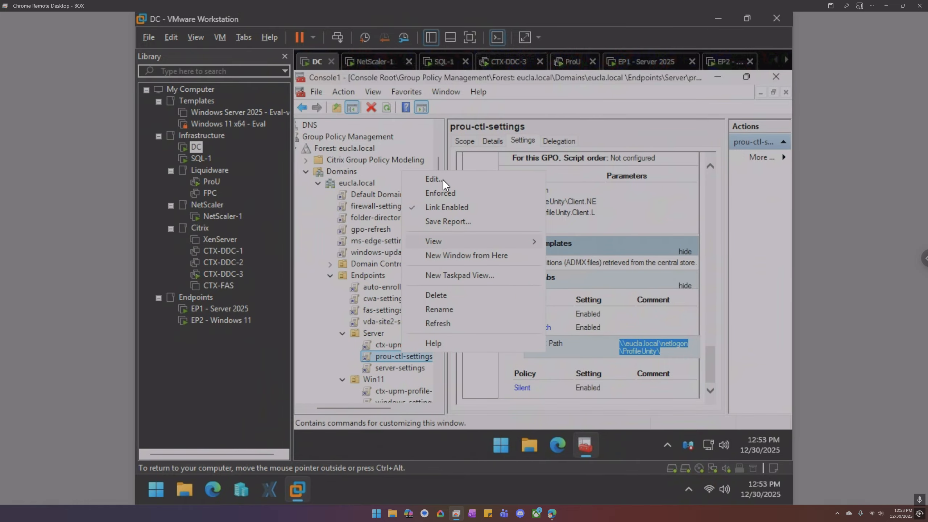
click(440, 205)
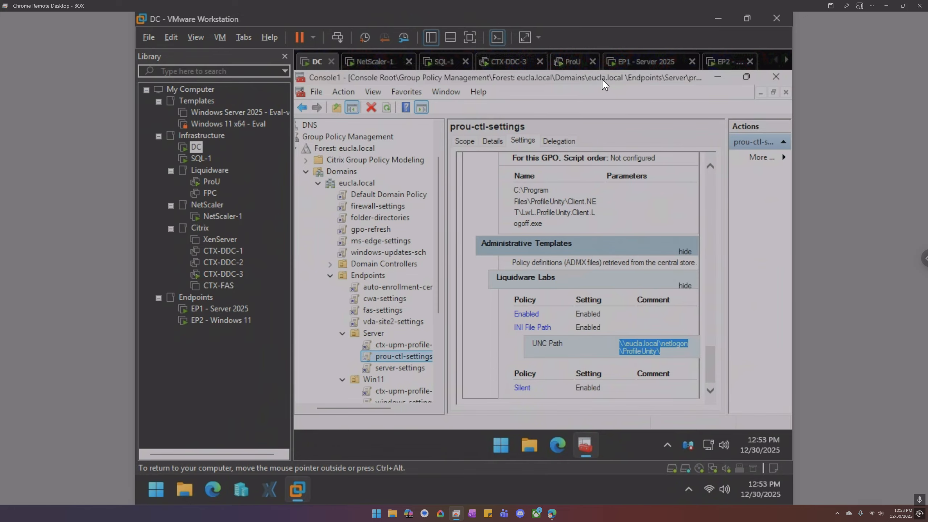
Restart the guest of the EP1 - Server 2025 virtual machine and return to its console.
click(638, 66)
right_click(638, 66)
mouse_move(665, 84)
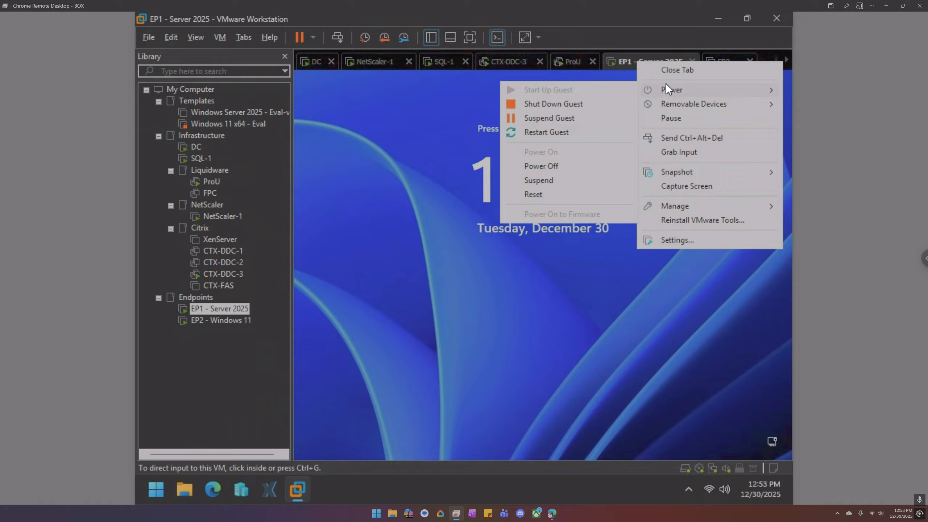
click(544, 131)
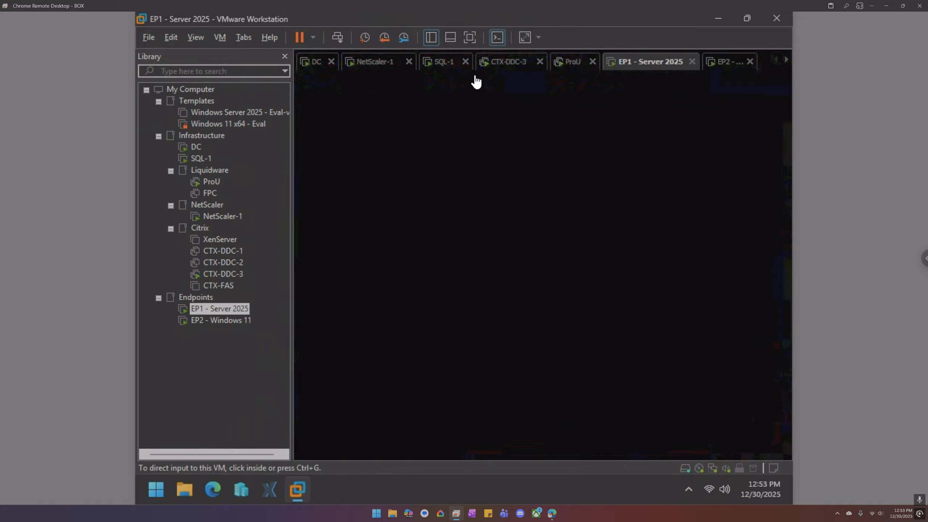
click(522, 66)
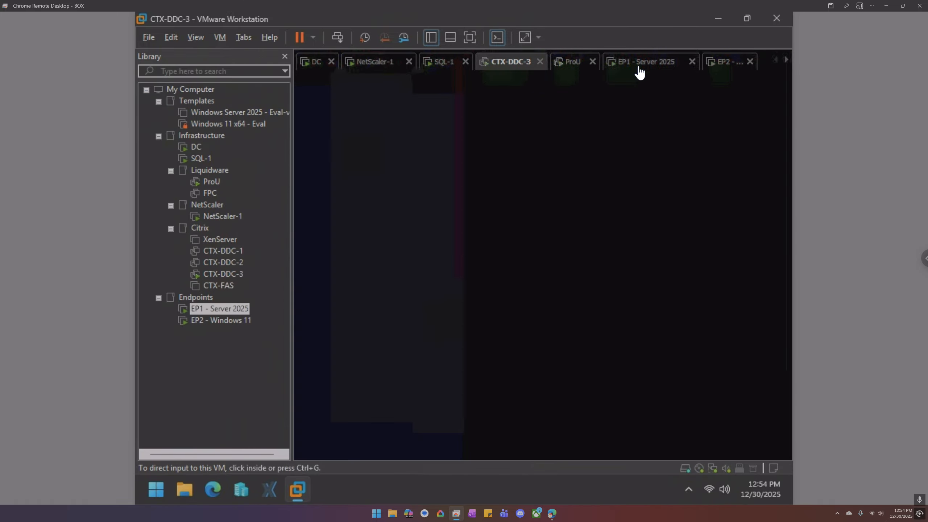
click(638, 62)
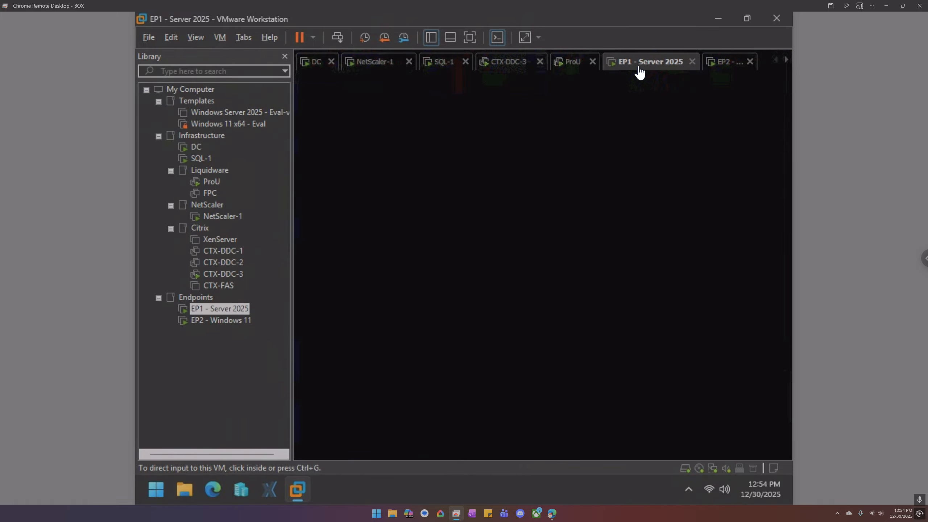
On the CTX-DDC-3 machine, list the machines of the Multi-Session delivery group in Studio.
click(633, 205)
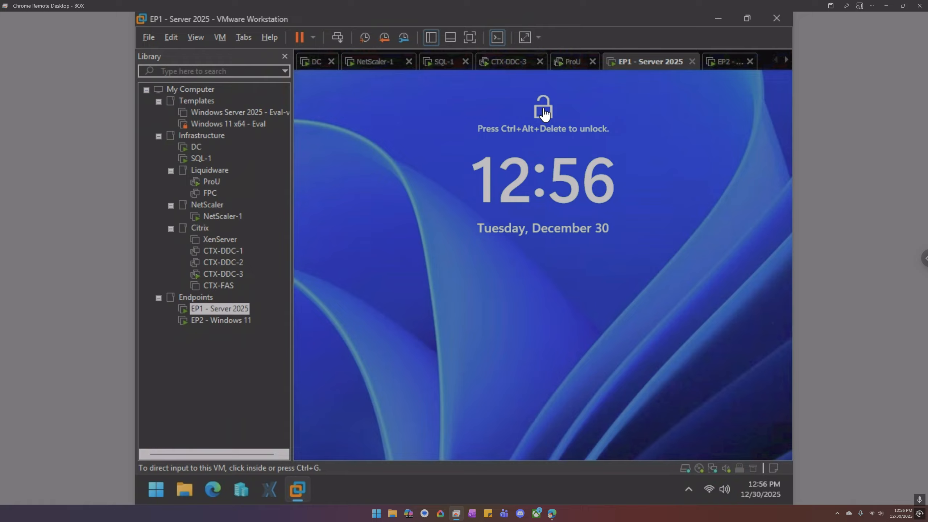
click(509, 62)
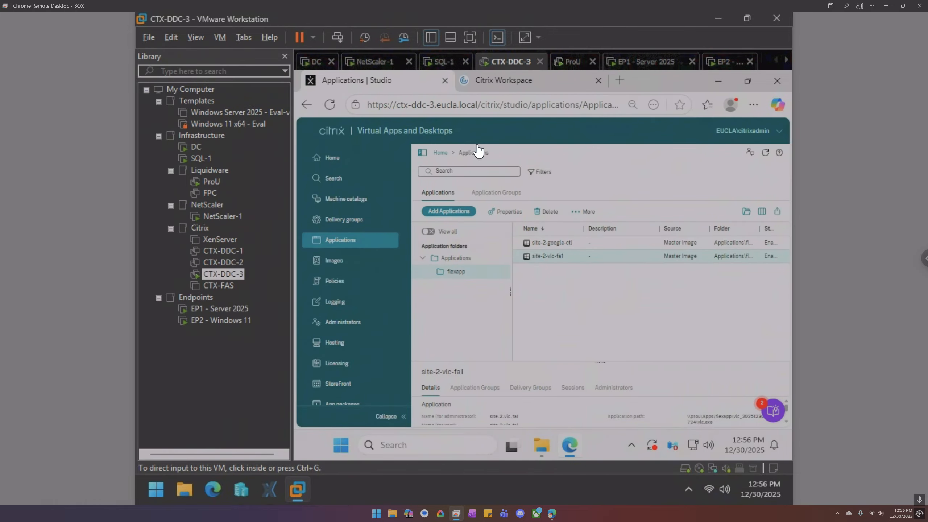
click(350, 222)
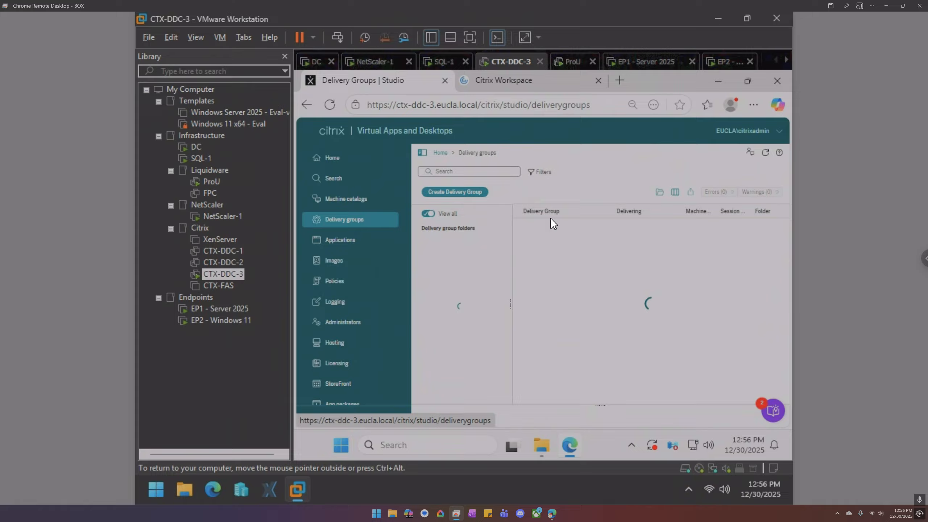
click(558, 227)
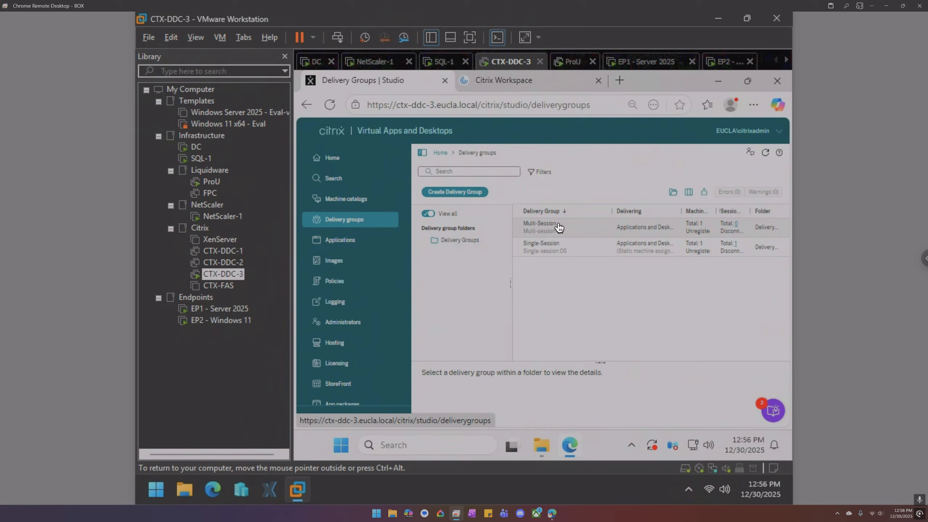
double_click(558, 226)
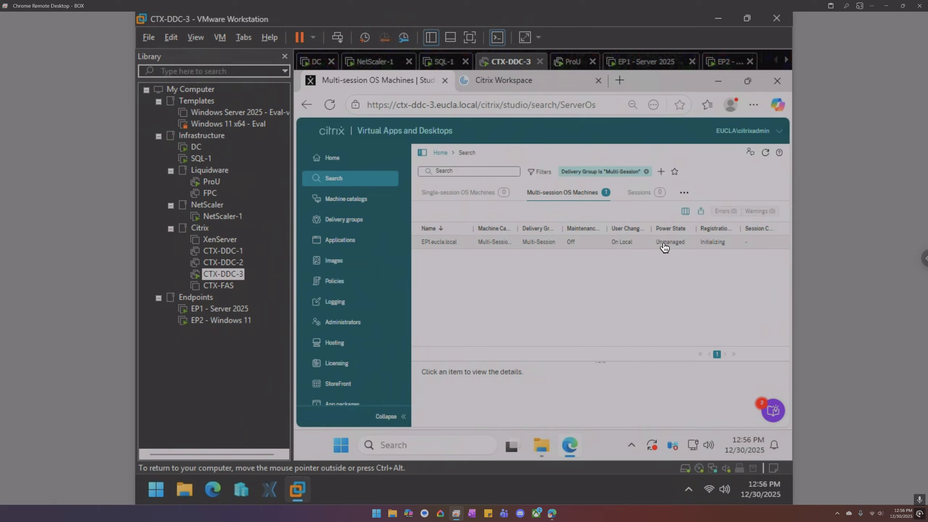
Refresh the Multi-Session machine list repeatedly to check the registration state of EP1 after its restart.
click(764, 154)
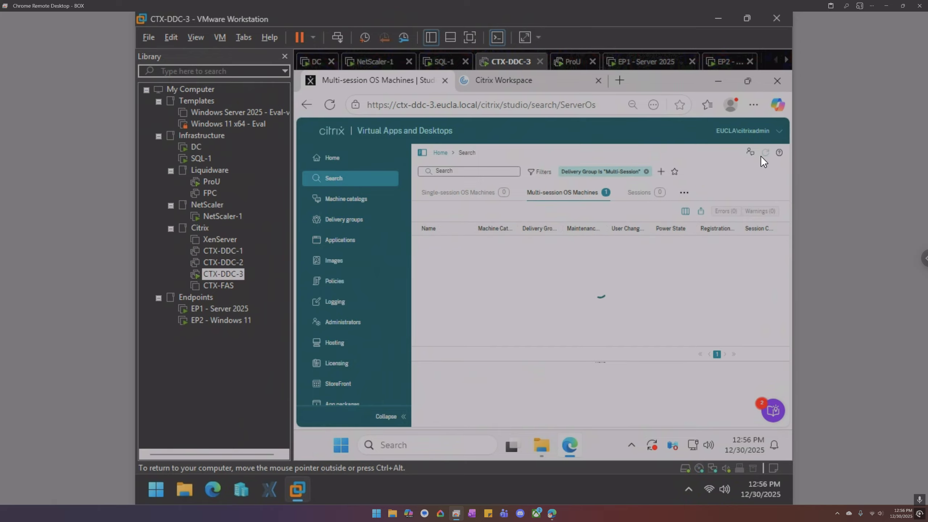
click(766, 153)
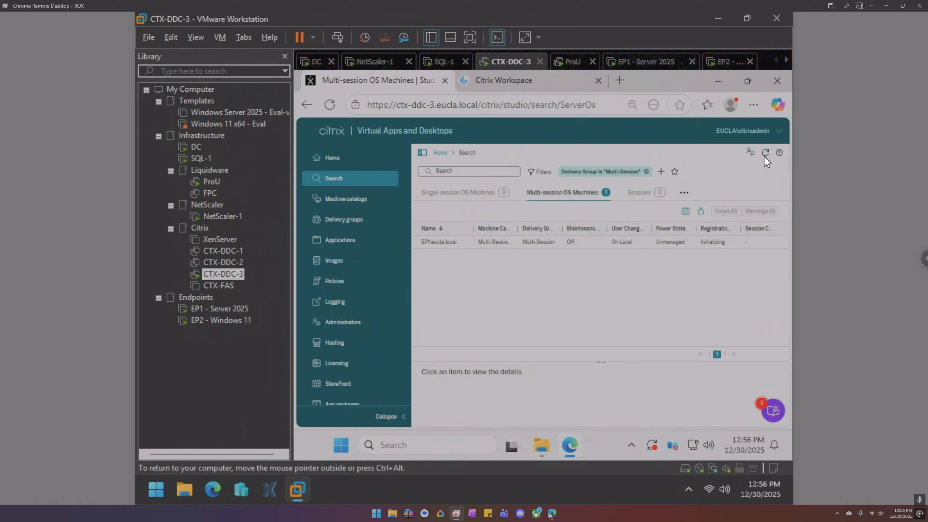
click(764, 155)
click(765, 156)
click(766, 156)
click(766, 157)
click(766, 156)
click(766, 156)
click(765, 155)
click(765, 155)
click(764, 155)
click(766, 157)
click(766, 158)
click(766, 159)
click(764, 158)
click(765, 155)
click(765, 157)
click(764, 156)
click(765, 157)
click(766, 156)
click(765, 156)
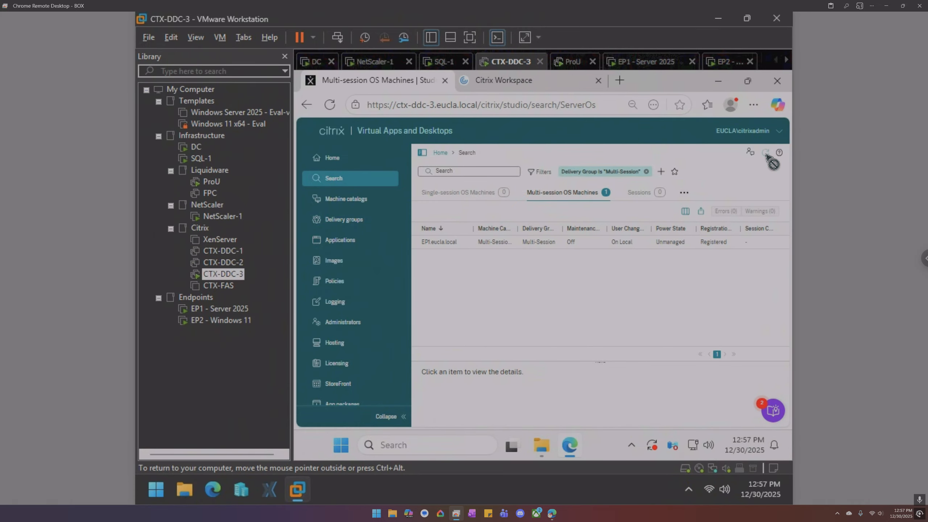
Reload the Citrix Workspace store, launch the site-2-vlc-fa1 application, and close its session tab.
click(533, 81)
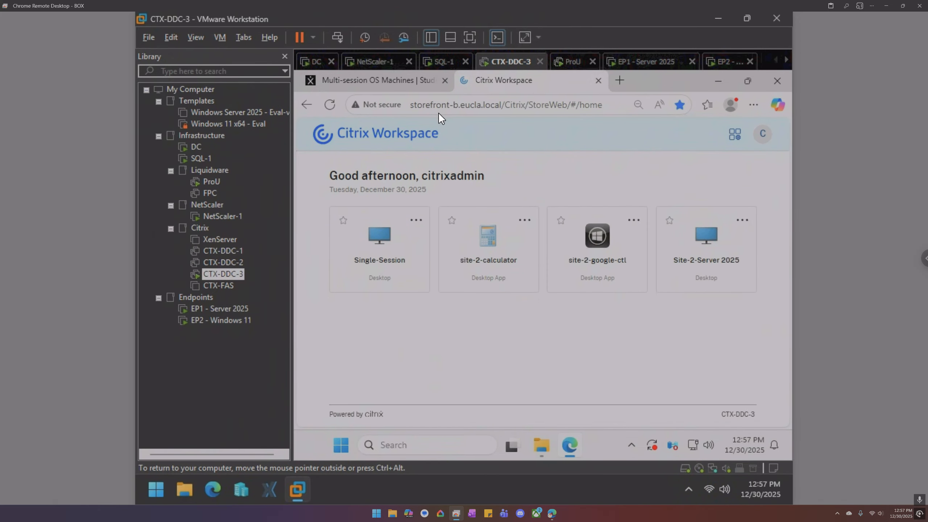
click(328, 104)
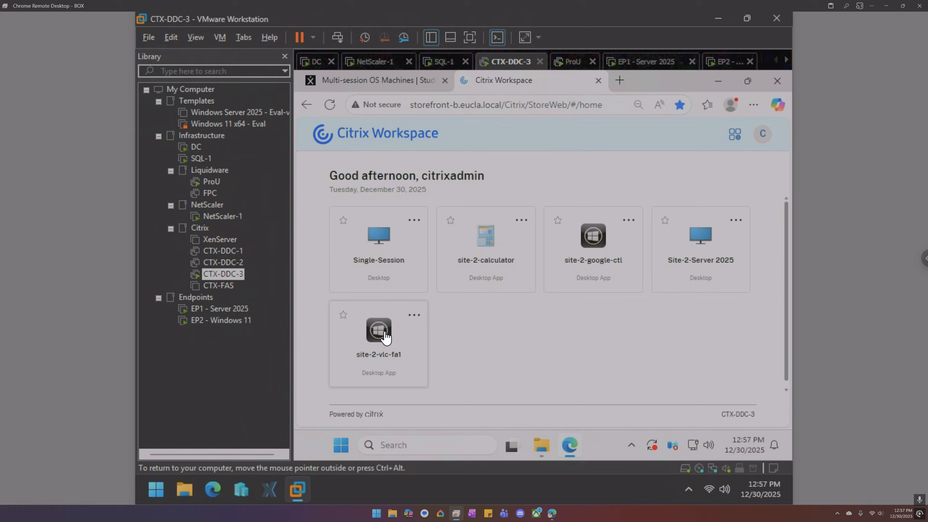
click(385, 332)
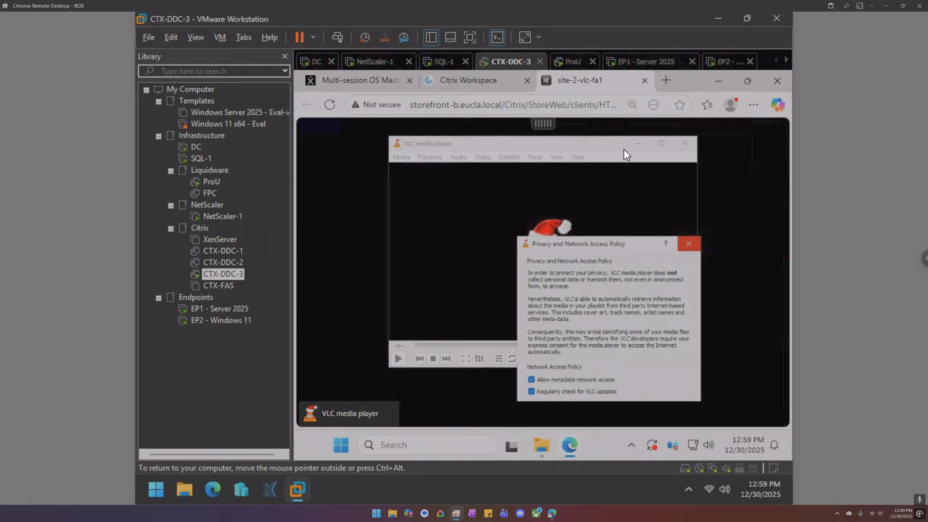
right_click(594, 83)
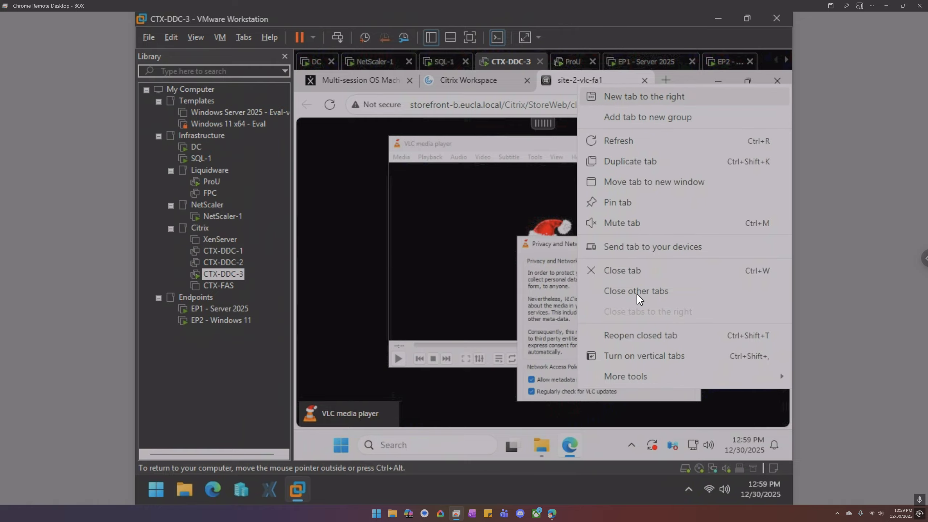
click(629, 271)
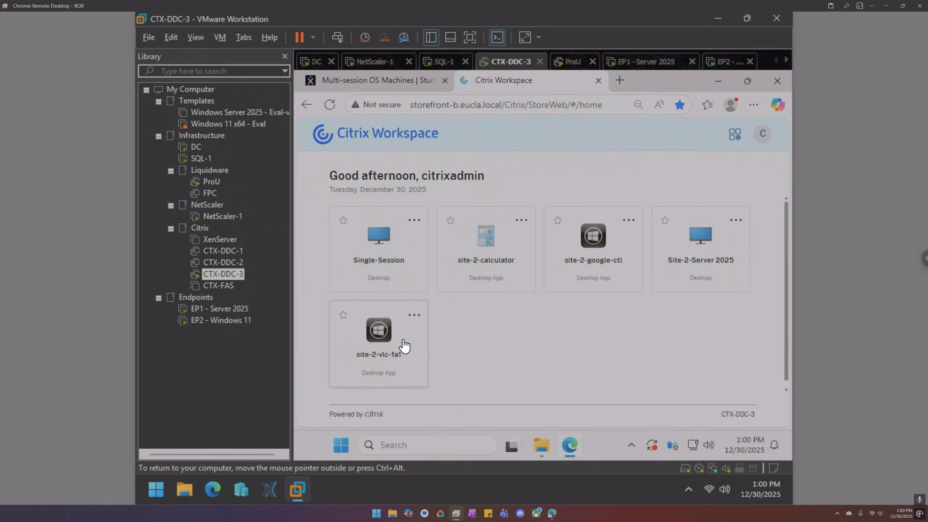
Try to assign the google chrome app package's application Google Chrome_lnk to the Multi-Session delivery group in Studio.
click(360, 80)
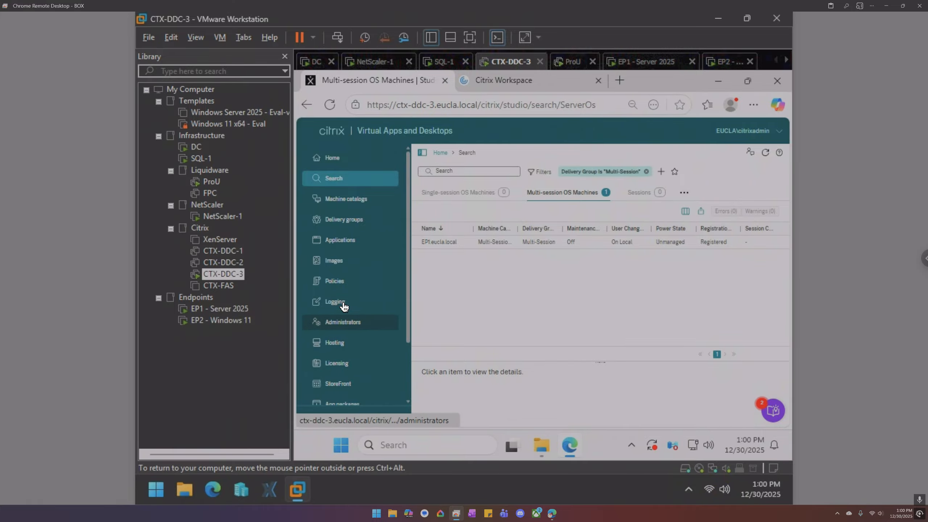
scroll(344, 324, down, 2)
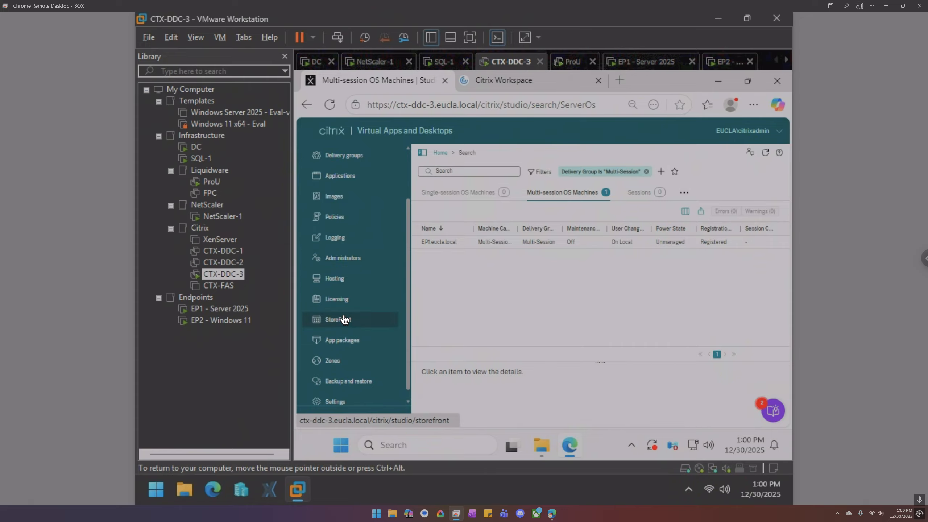
click(351, 341)
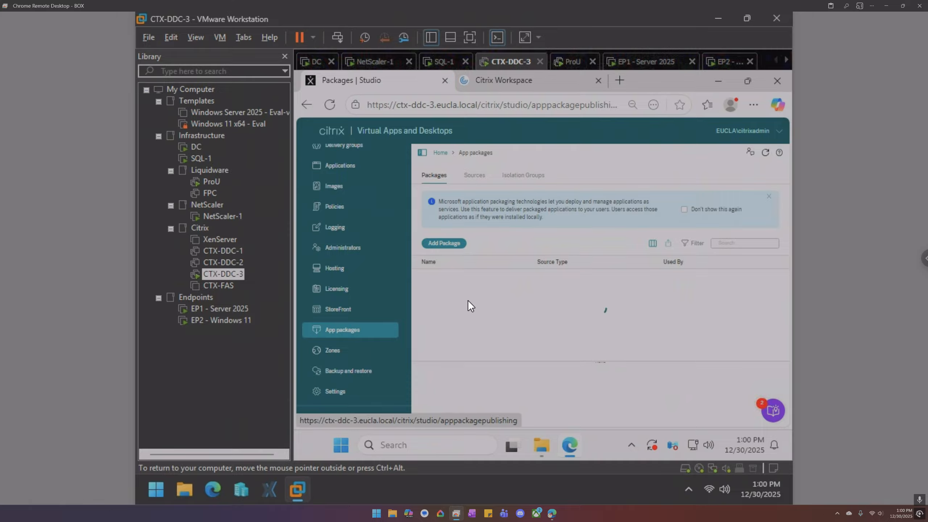
right_click(463, 277)
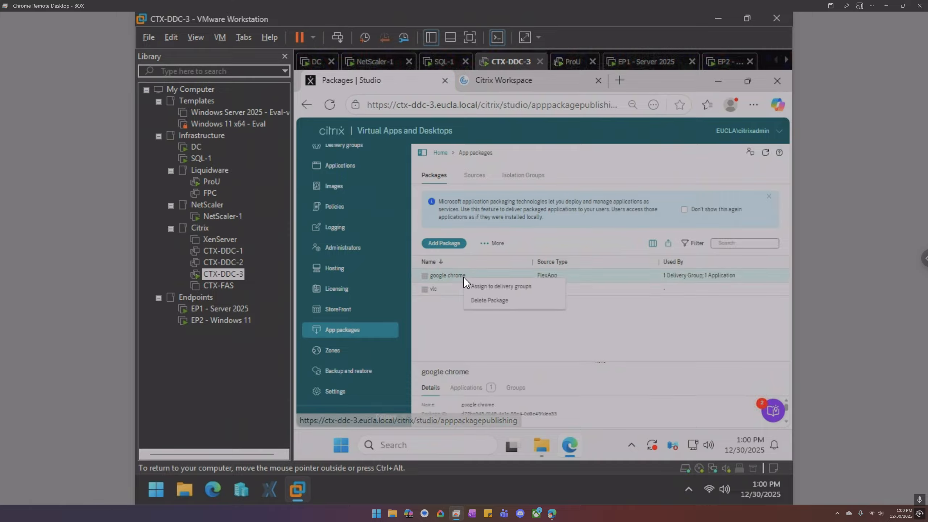
click(482, 288)
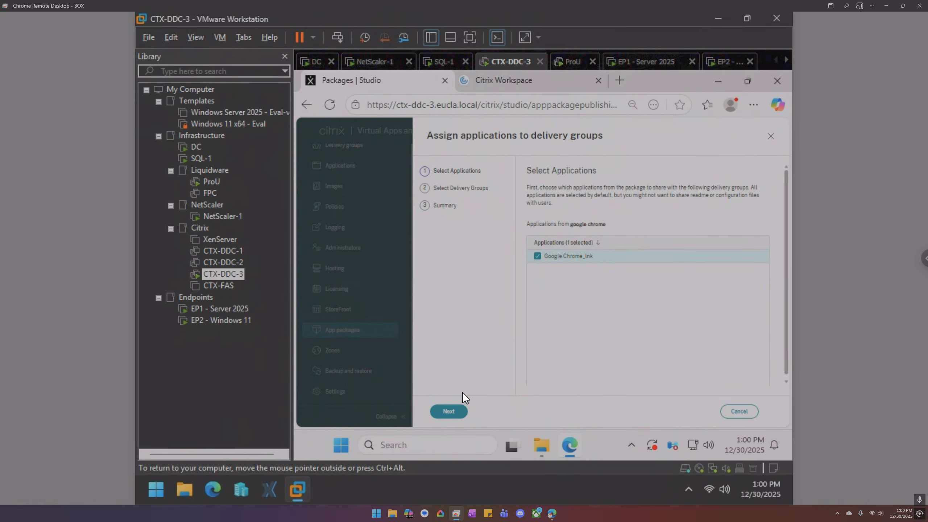
click(449, 411)
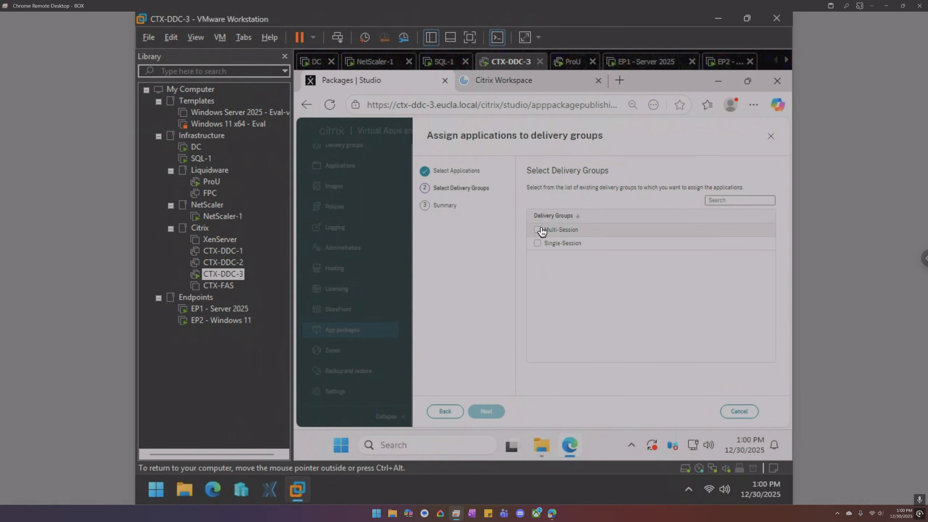
click(537, 229)
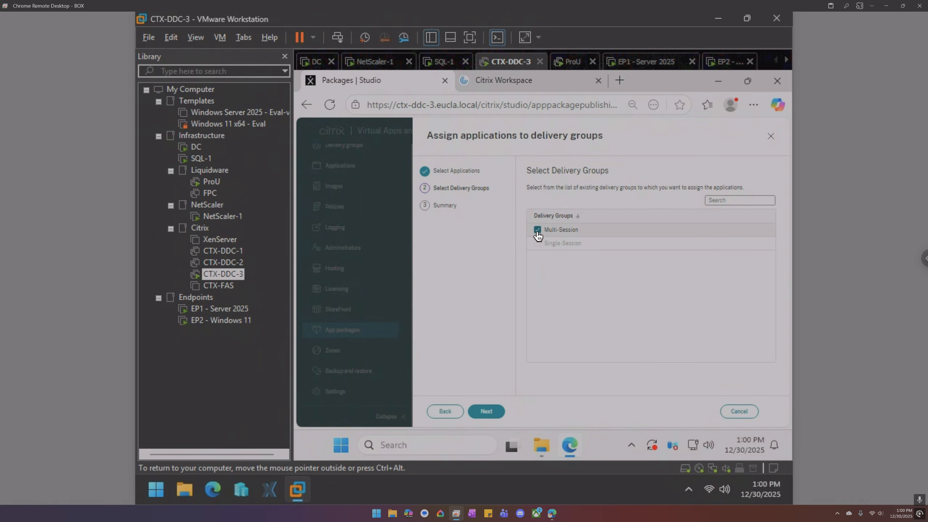
click(490, 411)
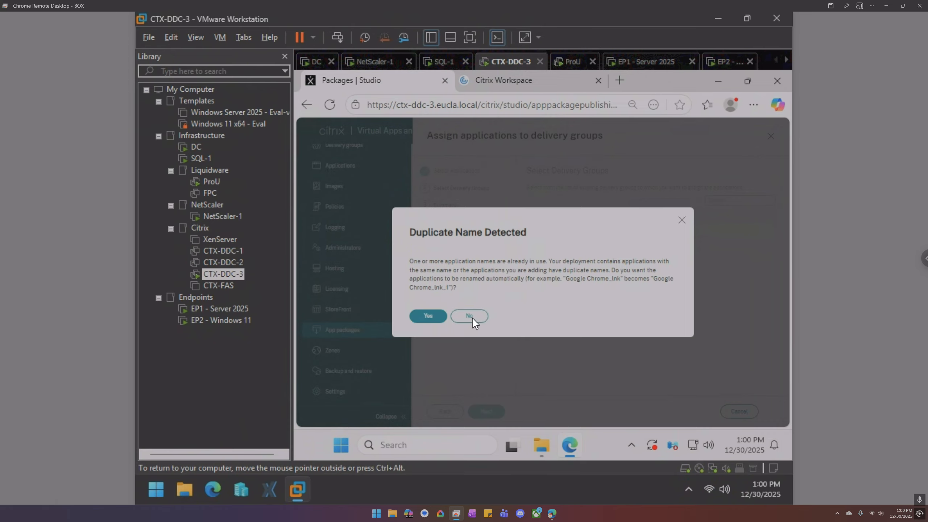
click(681, 220)
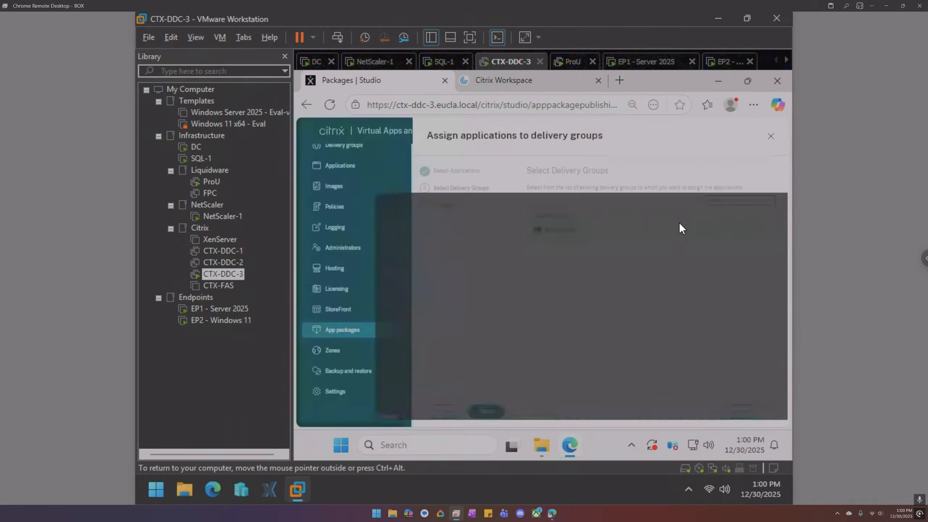
click(447, 310)
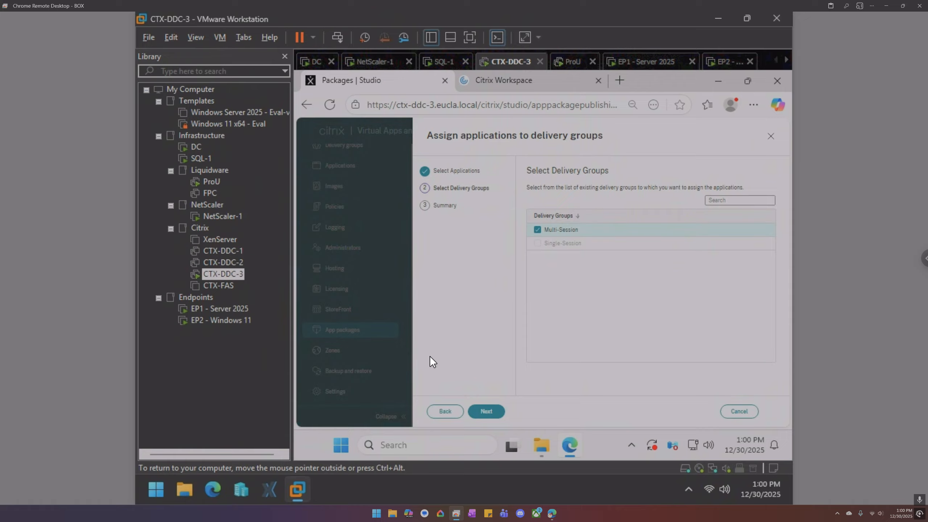
click(738, 411)
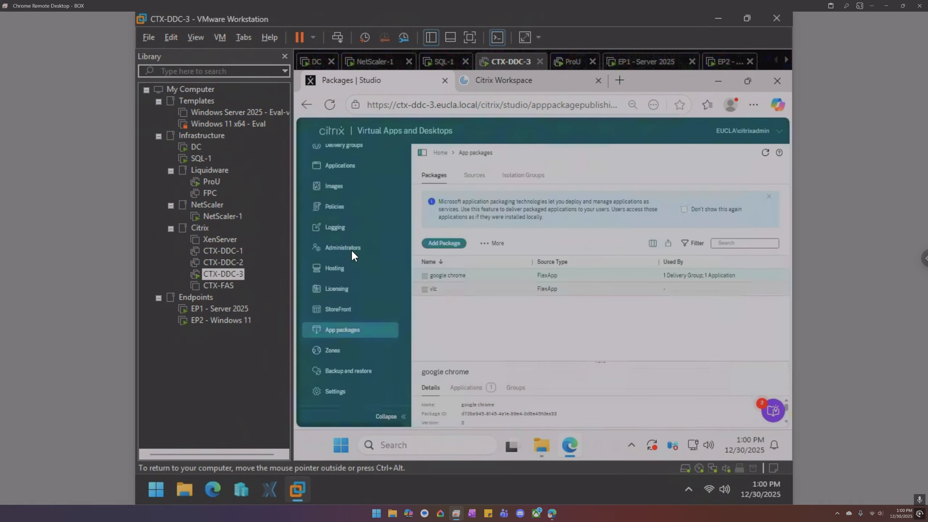
Open the settings of the Google Chrome_lnk application in the root Applications folder and review its delivery and package location.
click(344, 247)
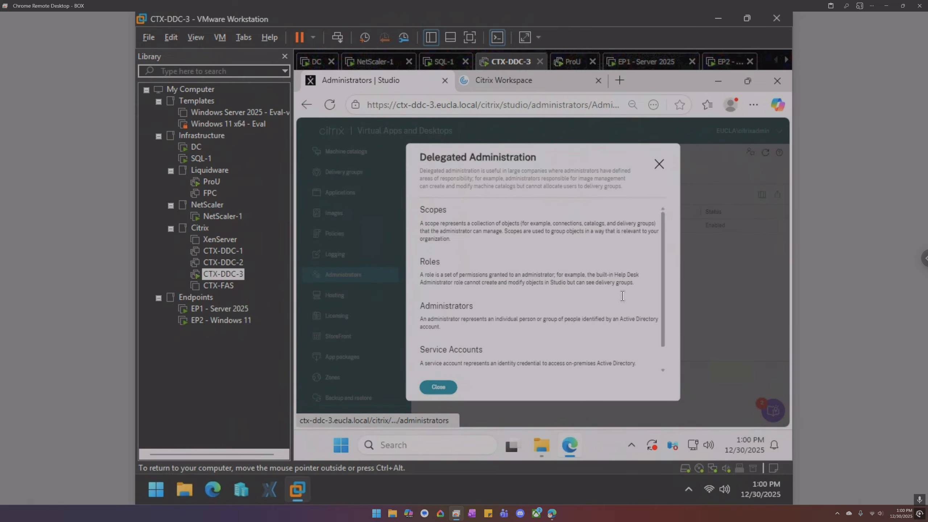
click(659, 164)
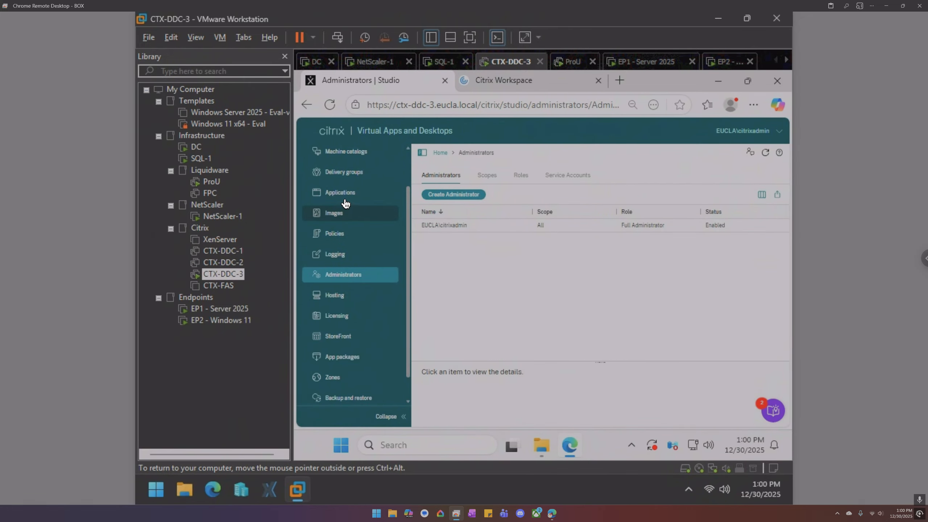
click(373, 192)
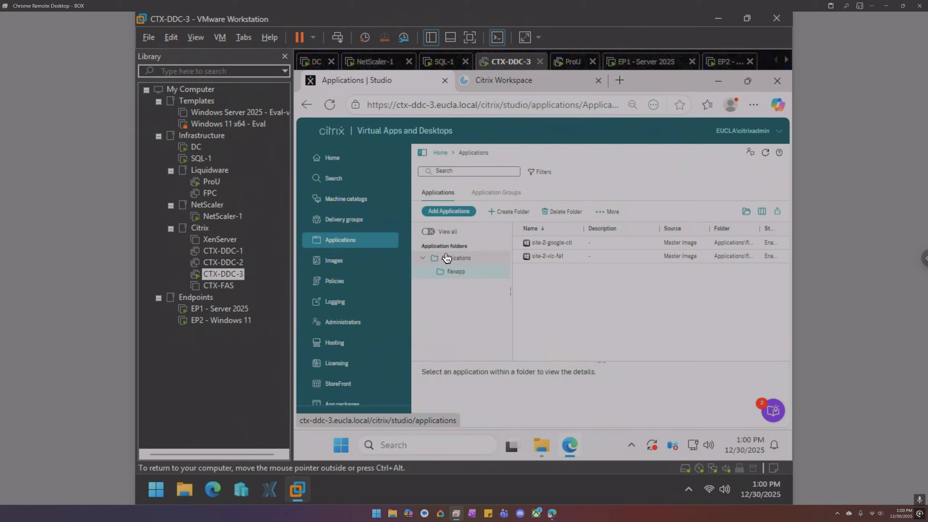
click(450, 258)
click(545, 242)
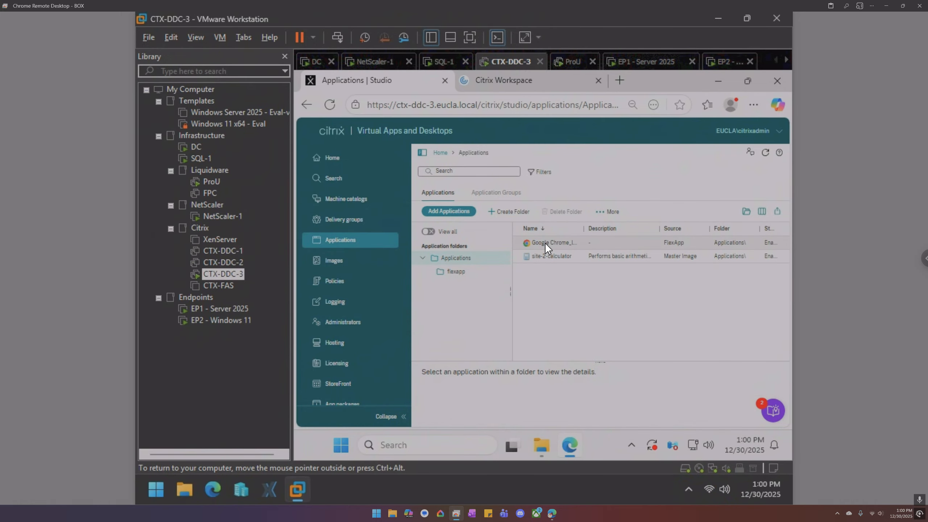
right_click(545, 242)
click(564, 254)
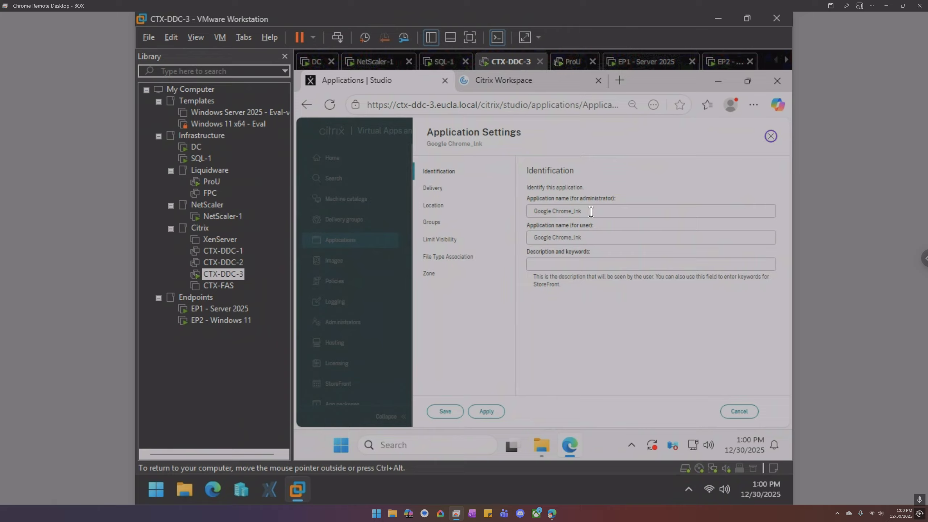
click(452, 190)
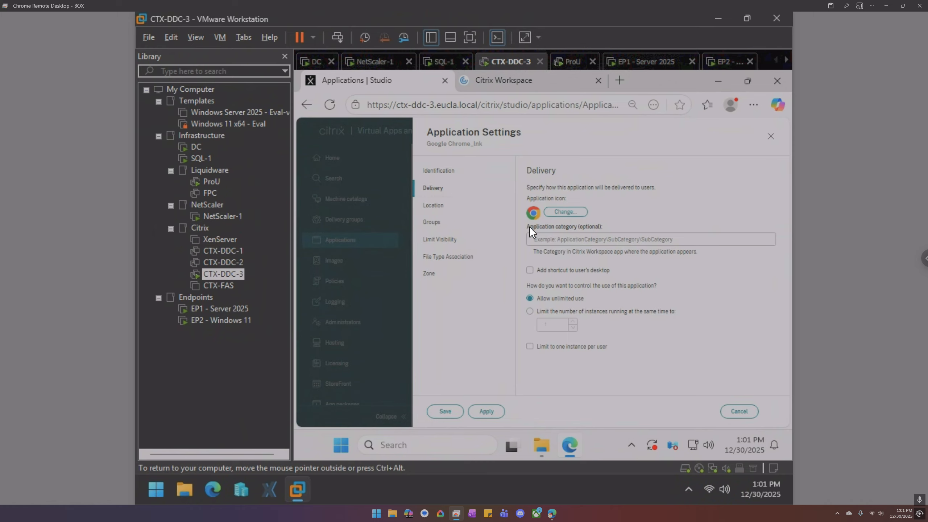
click(435, 205)
click(589, 251)
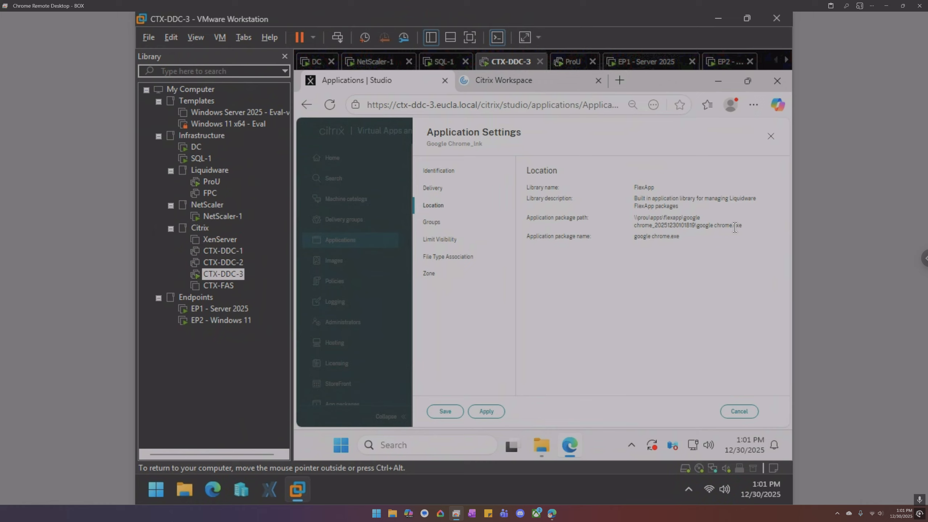
Try to add the Multi-Session delivery group to the Google Chrome_lnk application's groups, and leave its settings.
click(438, 223)
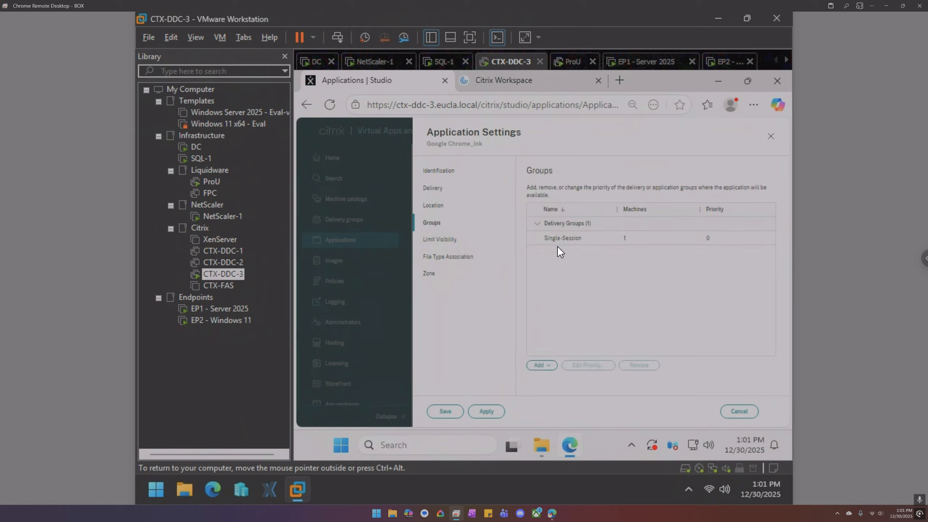
click(542, 364)
click(551, 378)
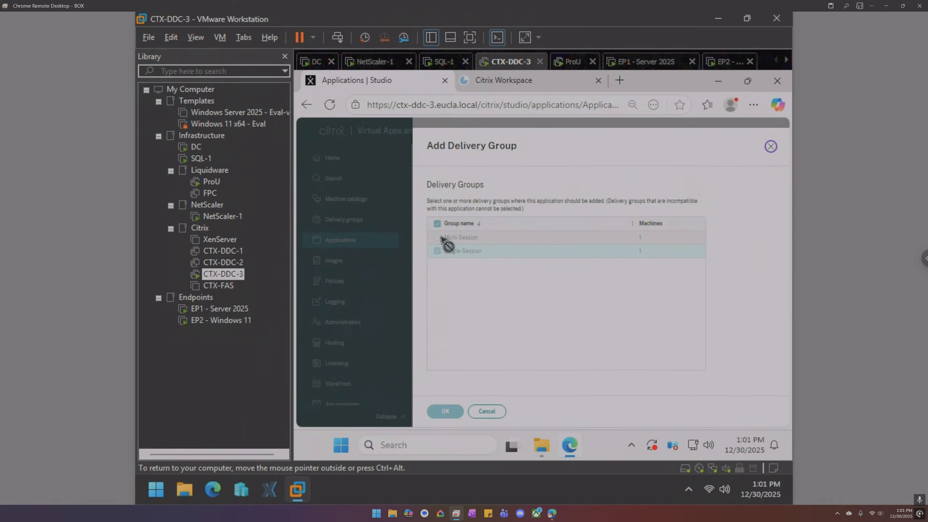
click(495, 412)
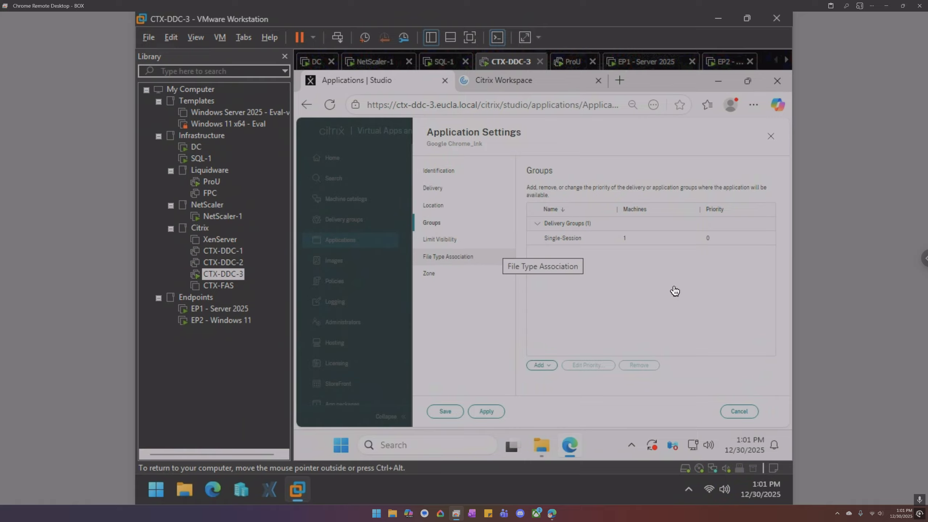
click(738, 411)
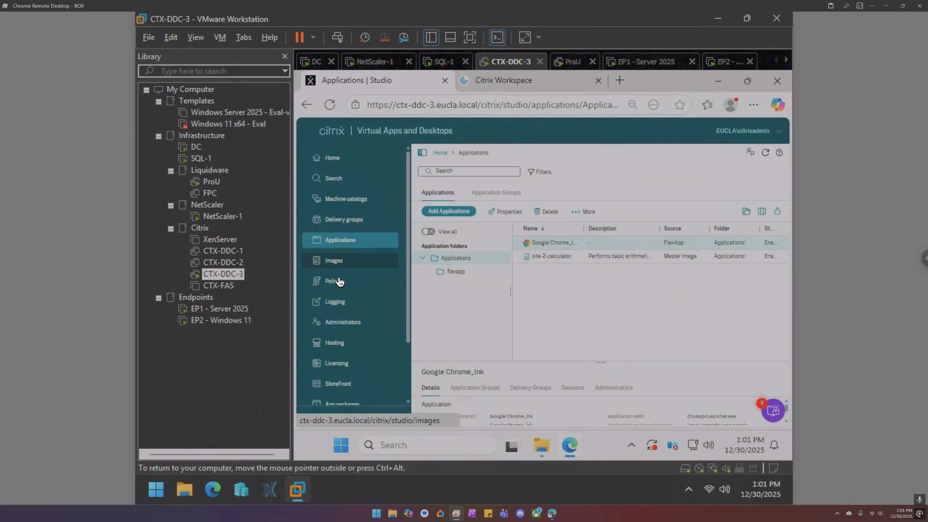
Assign the google chrome app package's application Google Chrome_lnk to the Multi-Session delivery group, accepting automatic renaming of the duplicate name.
scroll(345, 242, down, 2)
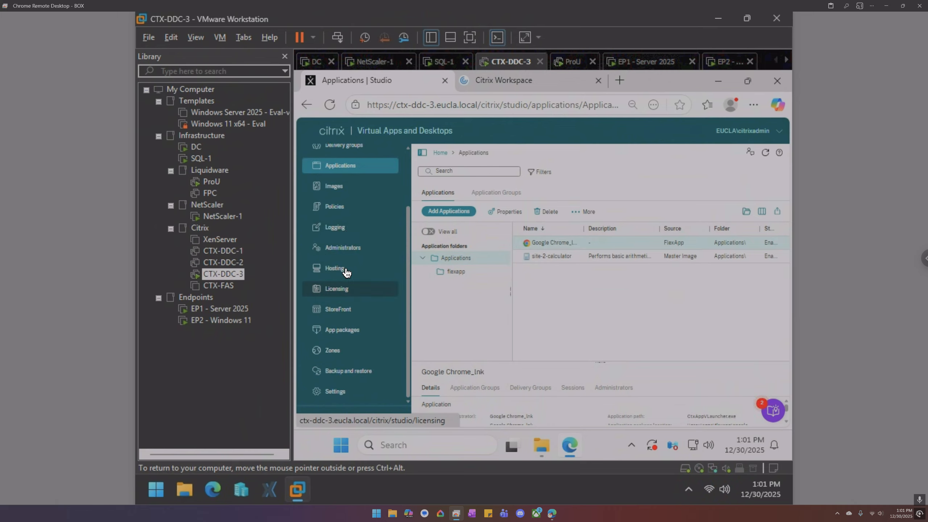
click(356, 336)
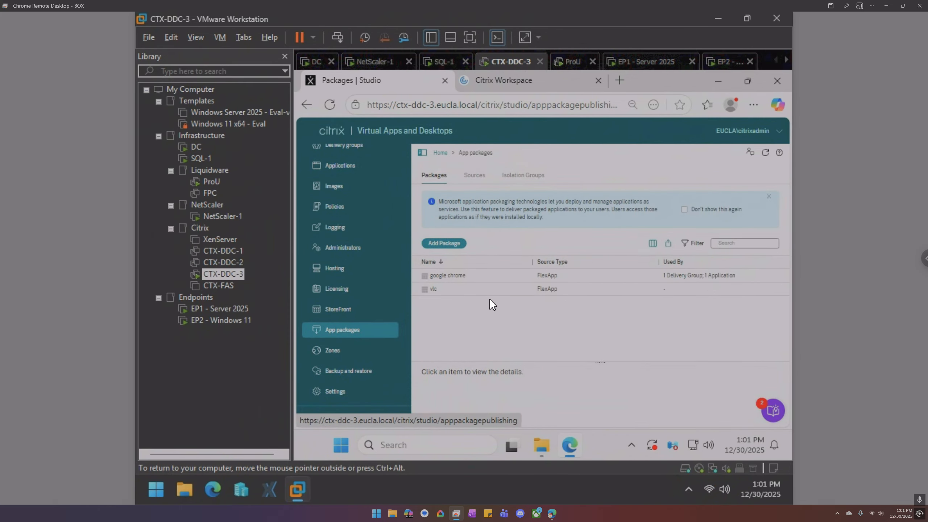
right_click(467, 275)
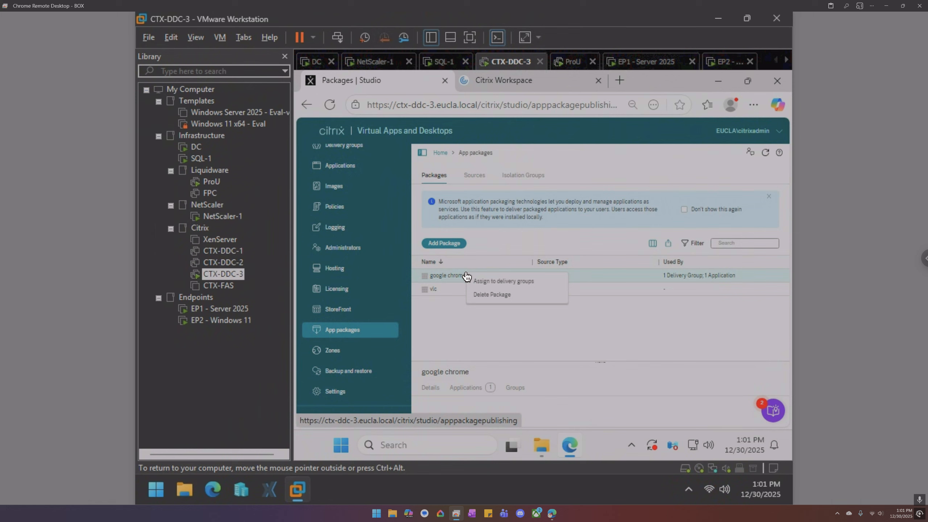
click(490, 279)
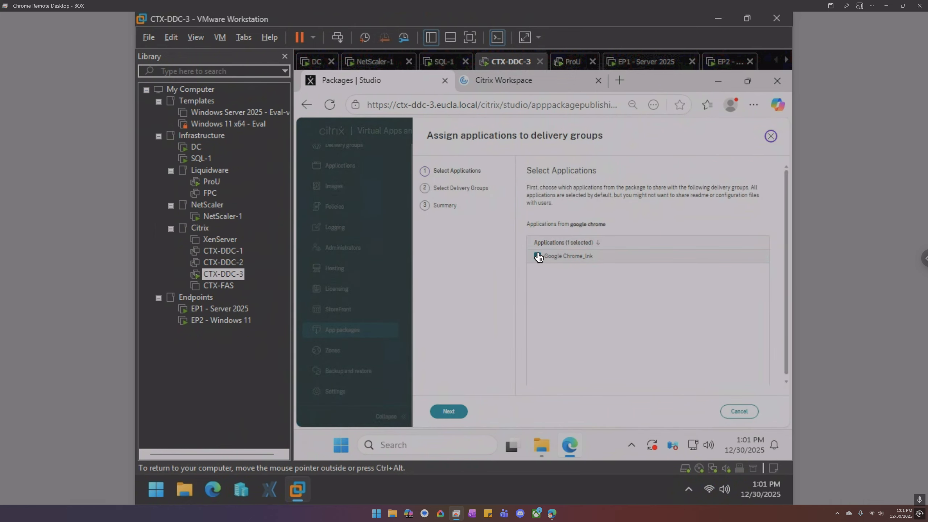
click(537, 257)
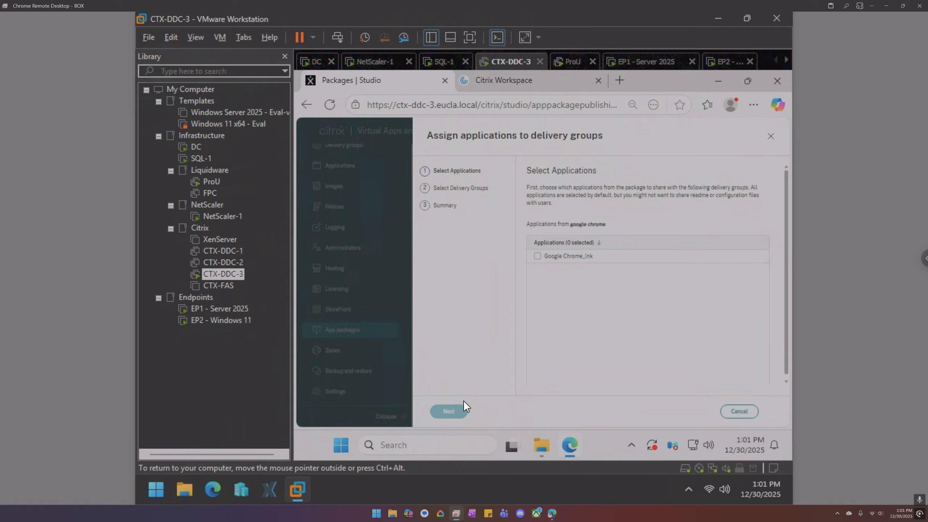
click(537, 256)
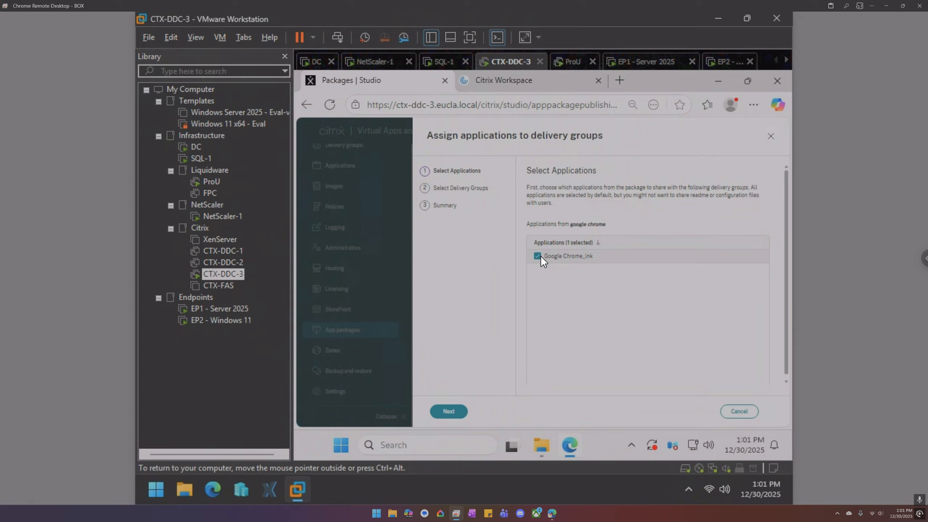
click(452, 411)
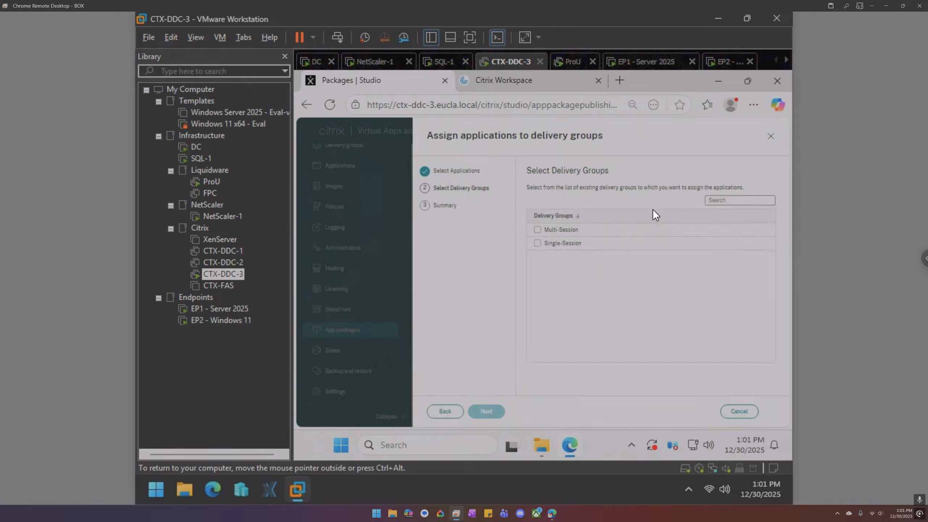
click(537, 229)
click(486, 410)
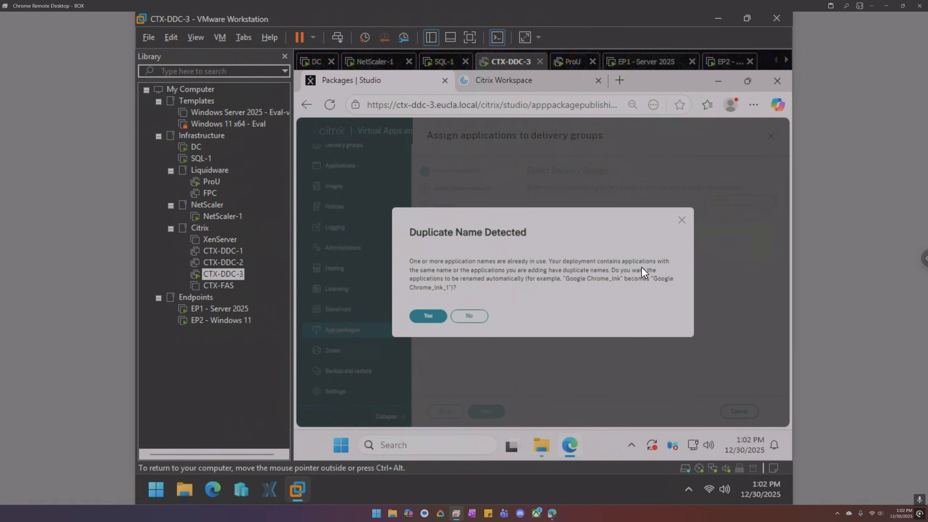
click(428, 316)
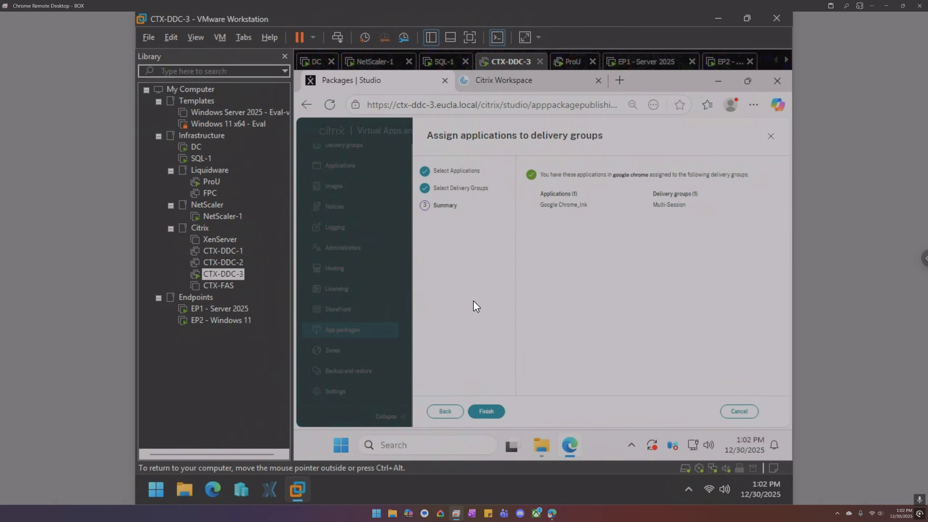
click(486, 411)
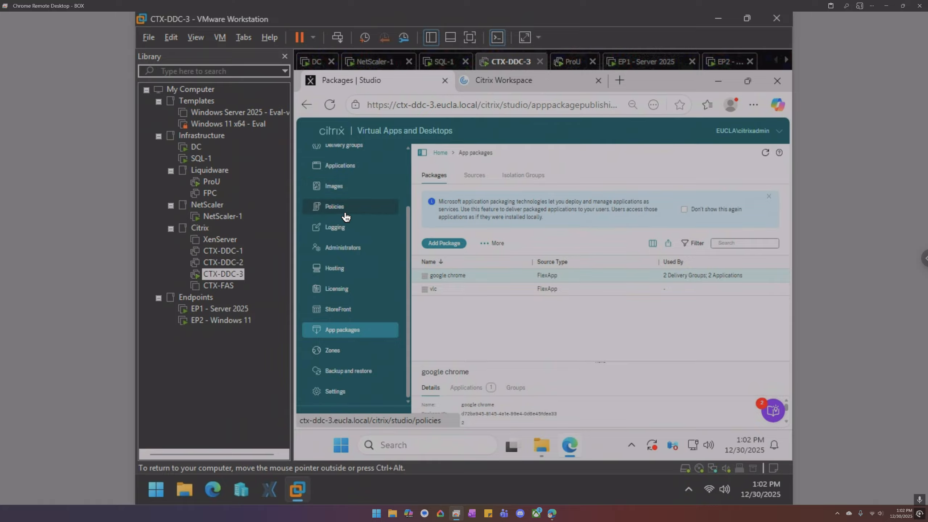
Create an application folder named "fa1-app packages" under the root Applications folder.
click(344, 169)
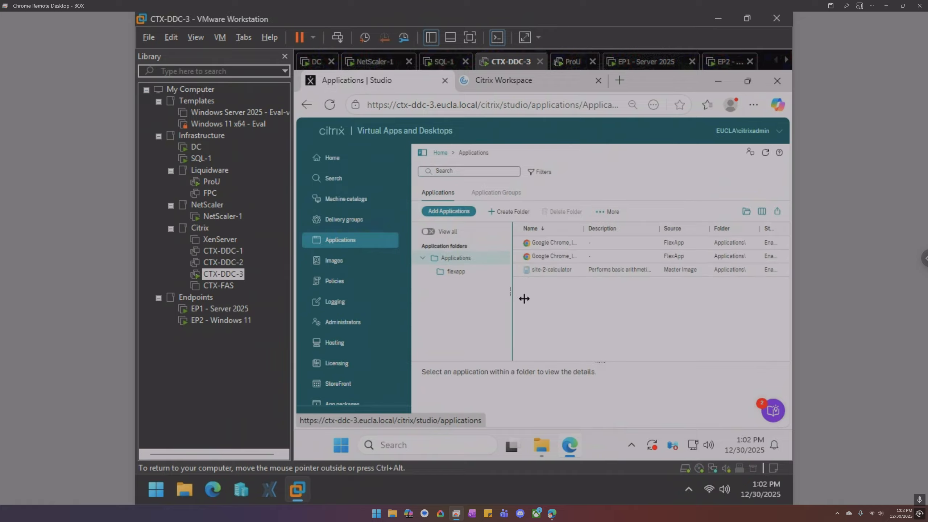
right_click(460, 262)
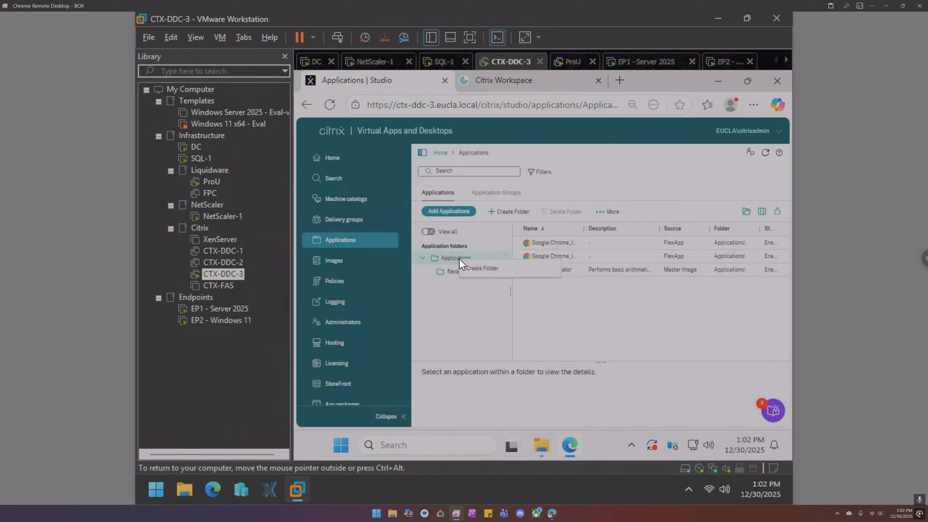
click(474, 272)
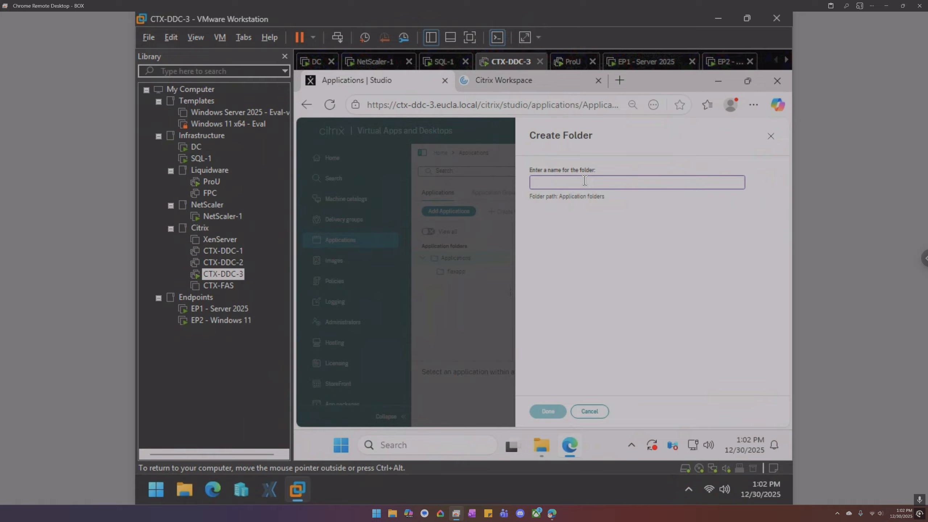
text(fa)
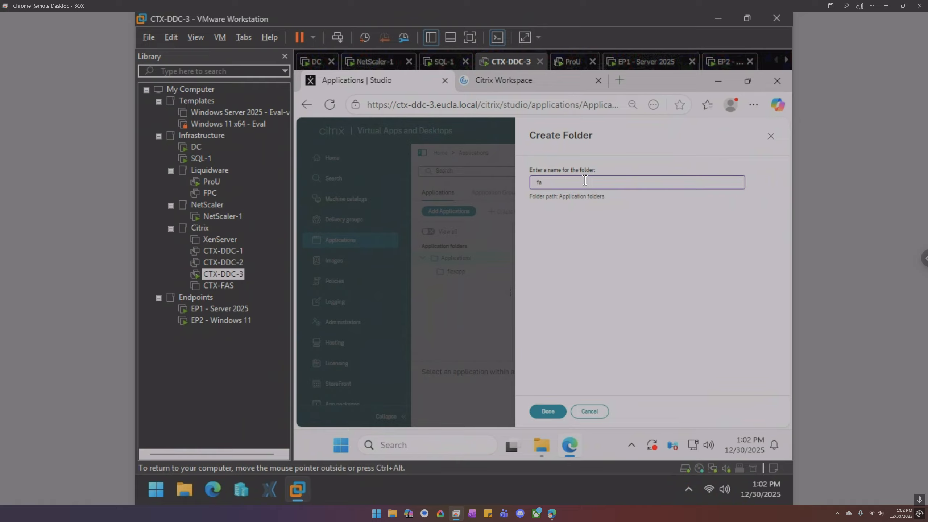
text(1-app packages)
key(Return)
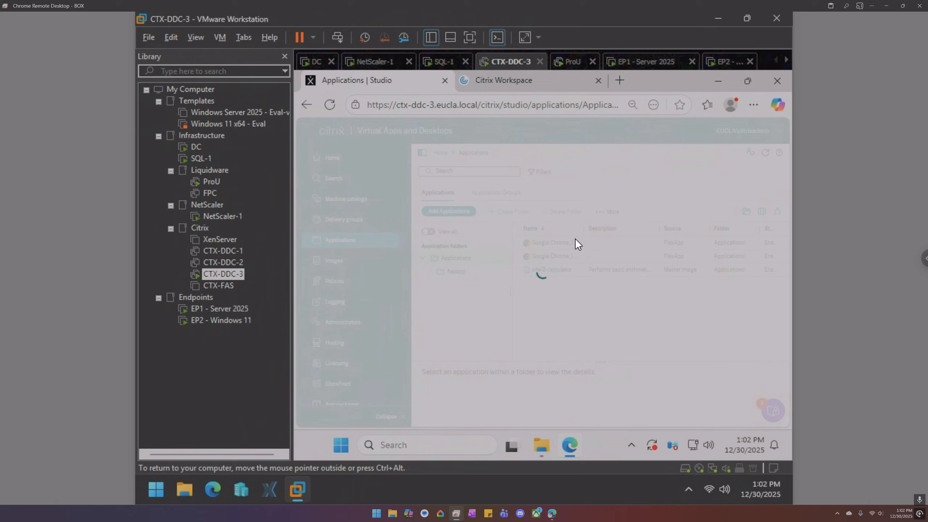
Move both Google Chrome FlexApp applications from the root Applications folder into the fa1-app packages folder.
click(482, 257)
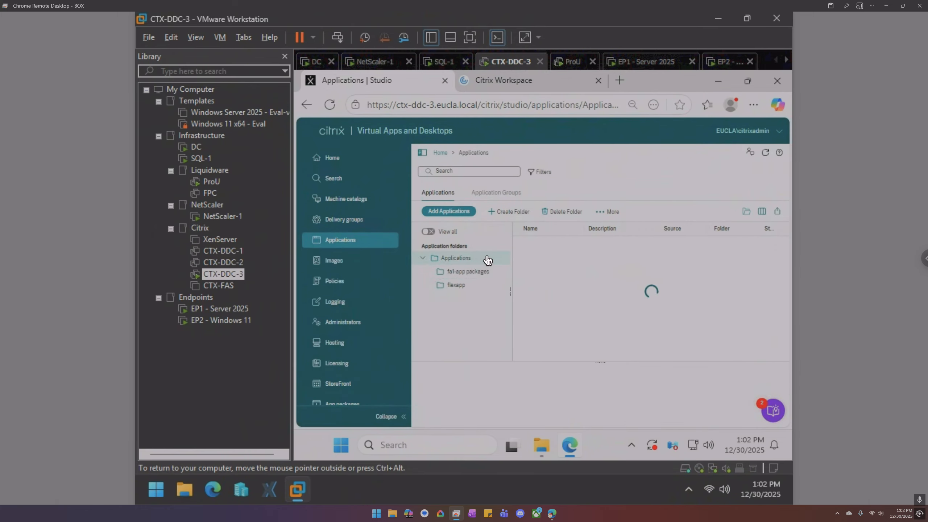
click(553, 254)
ctrl+click(551, 243)
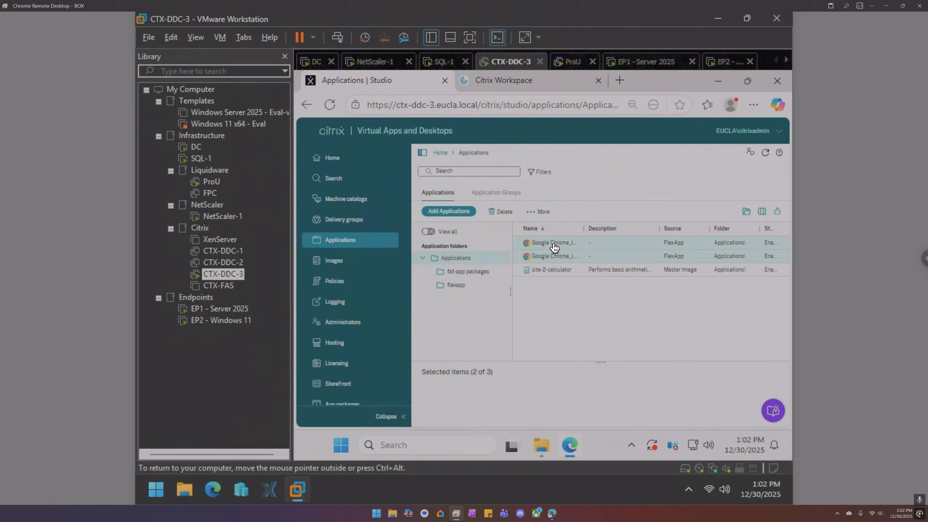
right_click(553, 243)
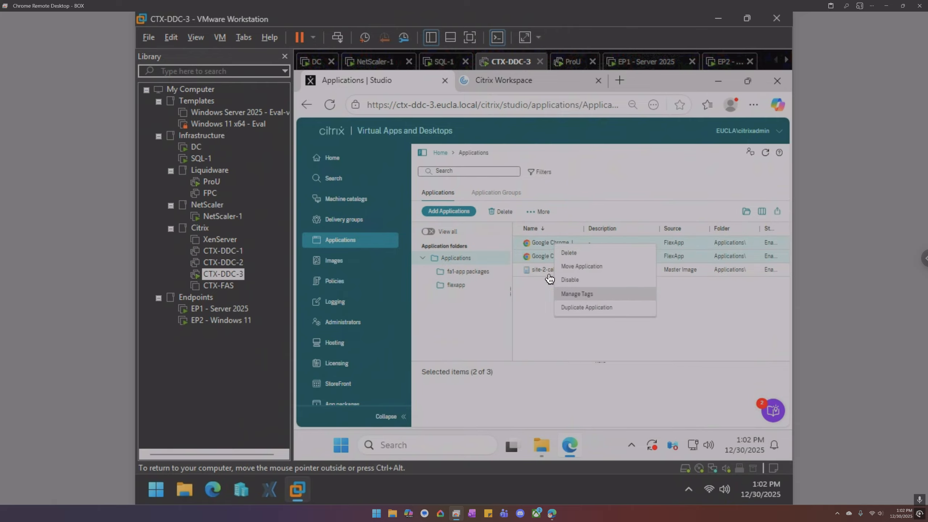
drag(536, 257, 475, 271)
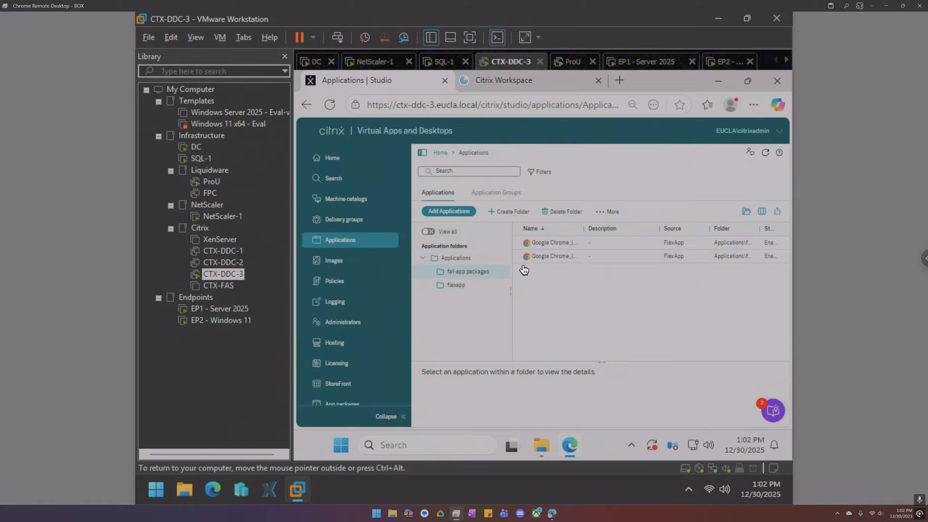
Rename the Google Chrome_lnk_1 application to google-fa1-apppkg for both administrator and user.
right_click(565, 256)
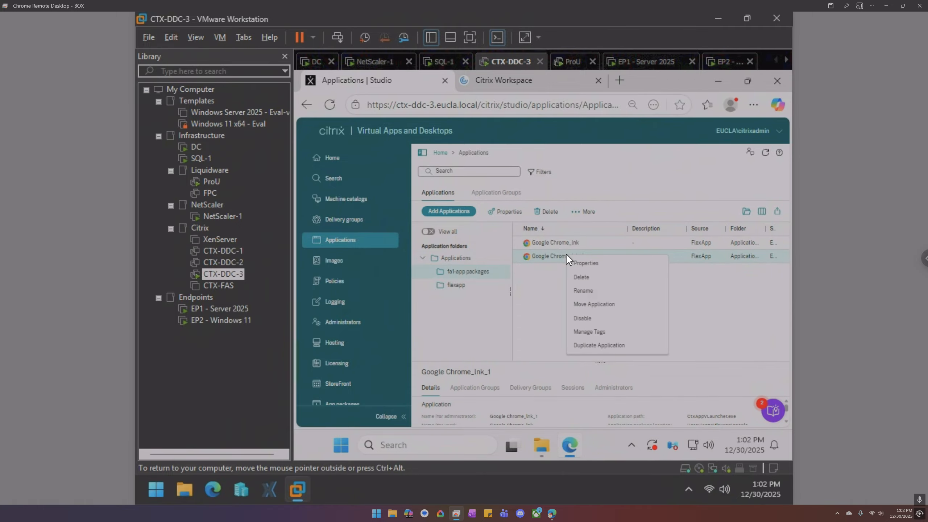
click(583, 291)
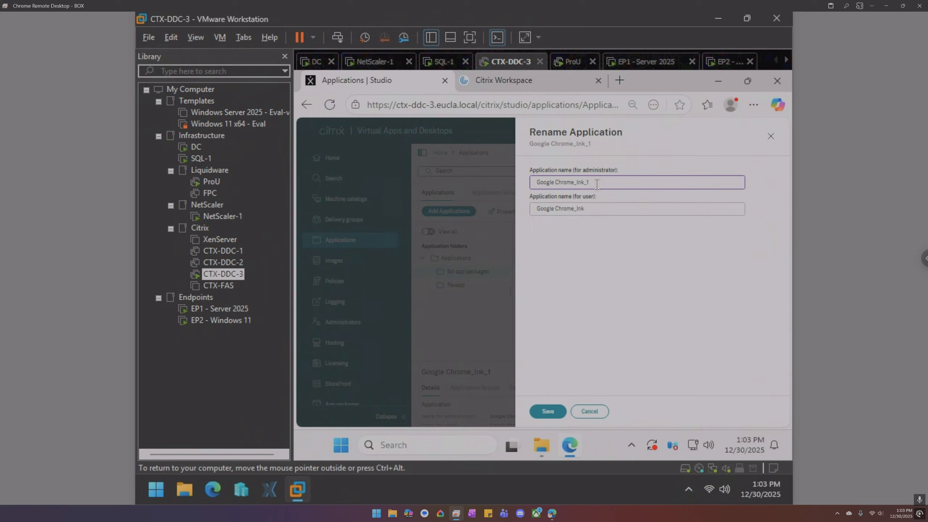
drag(596, 184, 577, 196)
key(ctrl+a)
text(google)
click(556, 406)
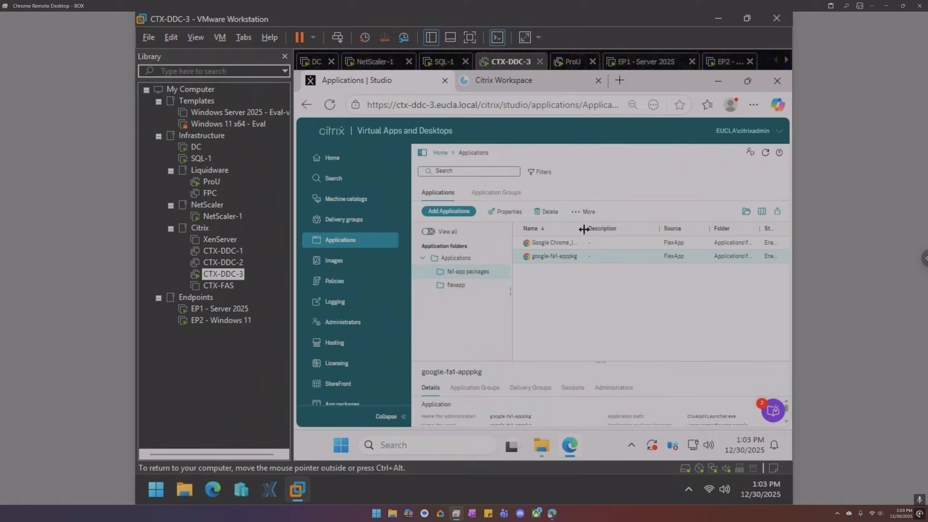
Review the google-fa1-apppkg application's identification, delivery, location, visibility and file type association settings, and save them.
right_click(547, 260)
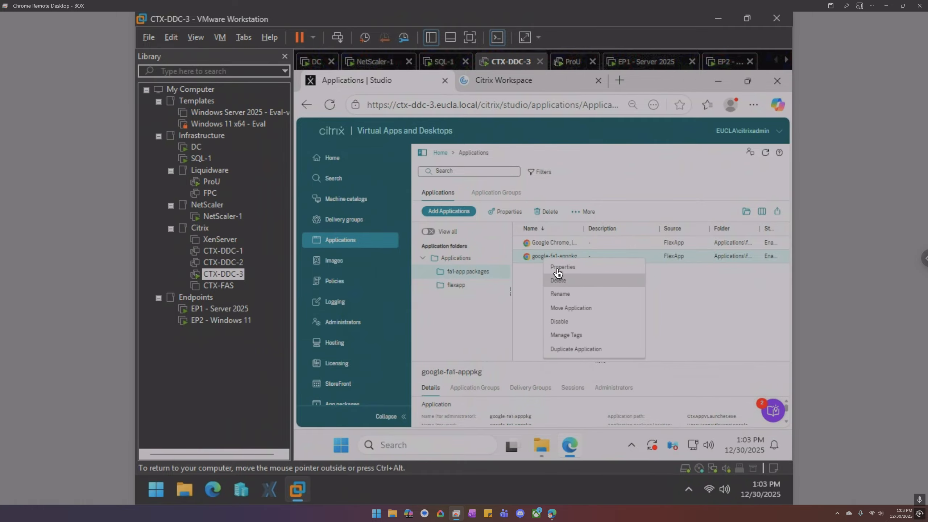
click(557, 268)
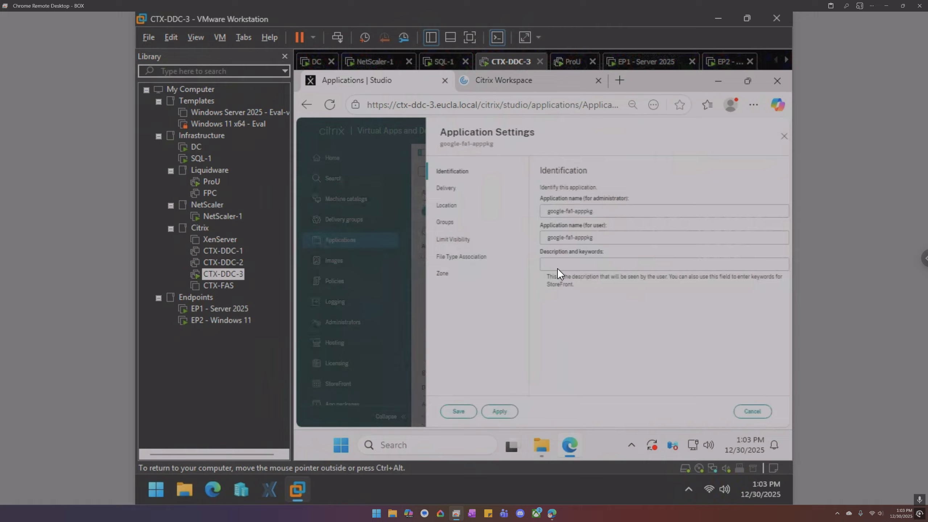
click(435, 193)
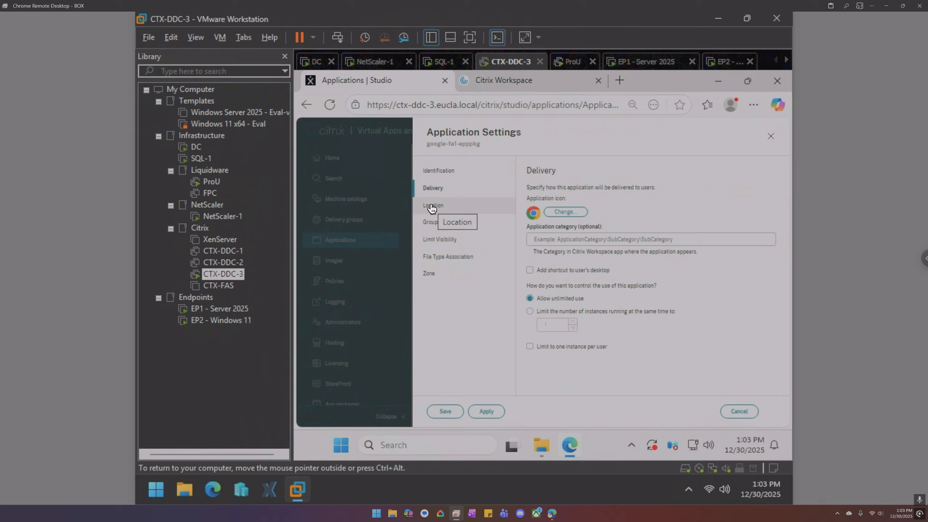
click(447, 176)
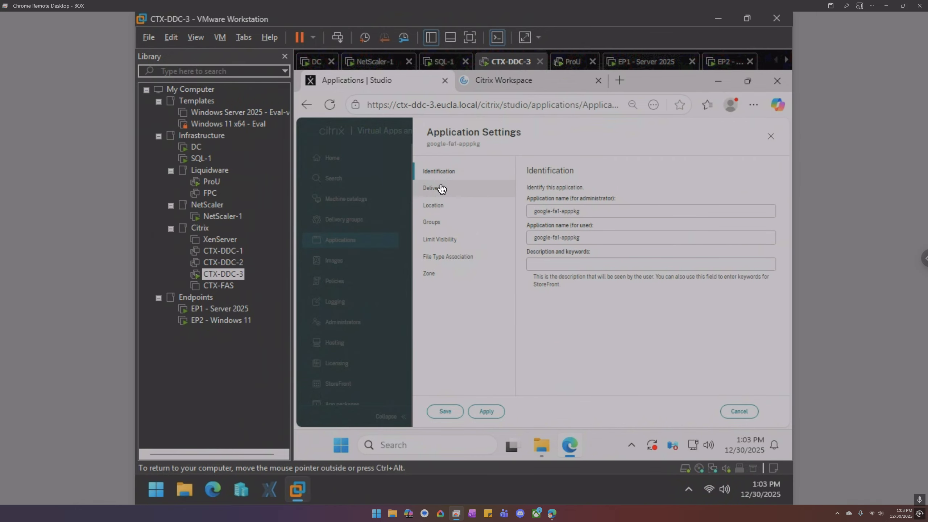
click(442, 188)
click(438, 207)
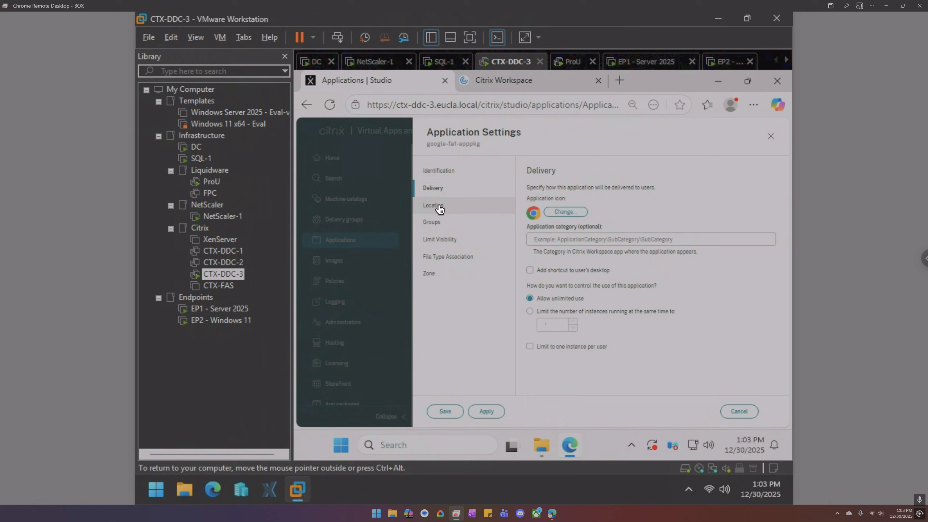
click(440, 223)
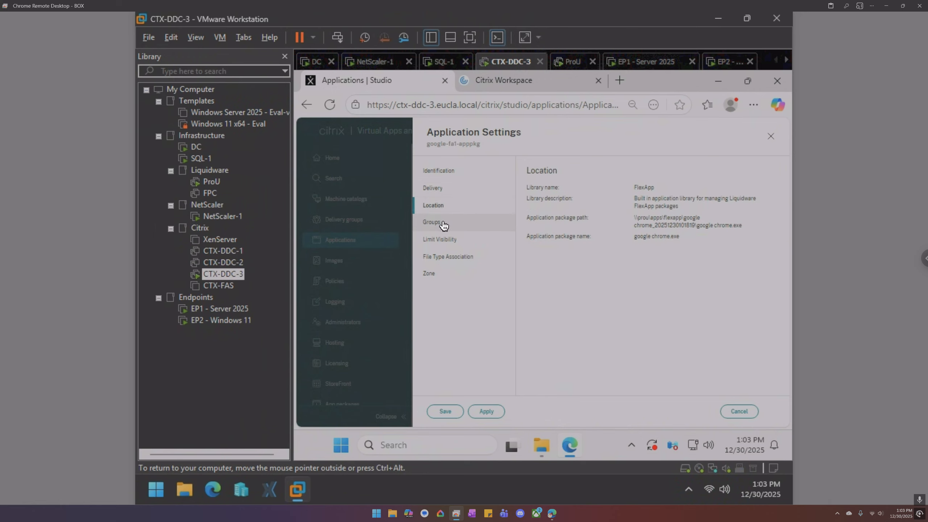
click(453, 242)
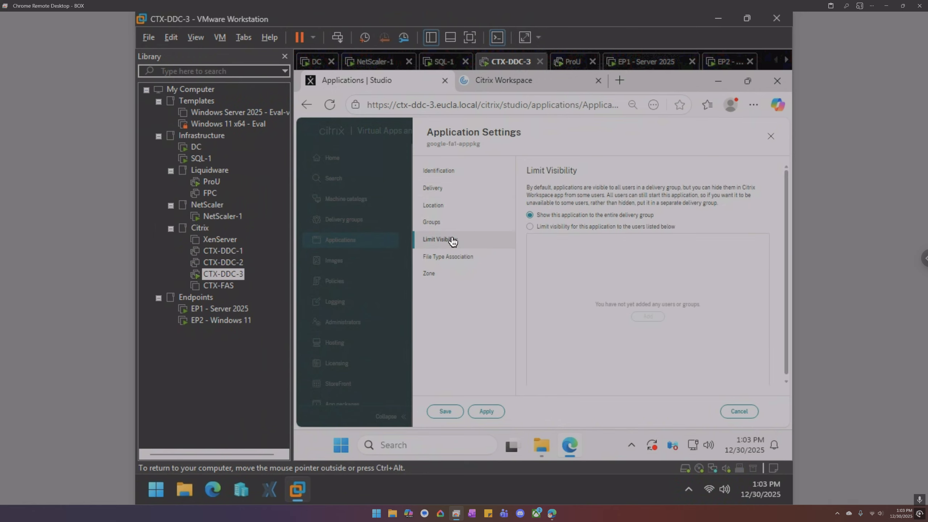
click(459, 257)
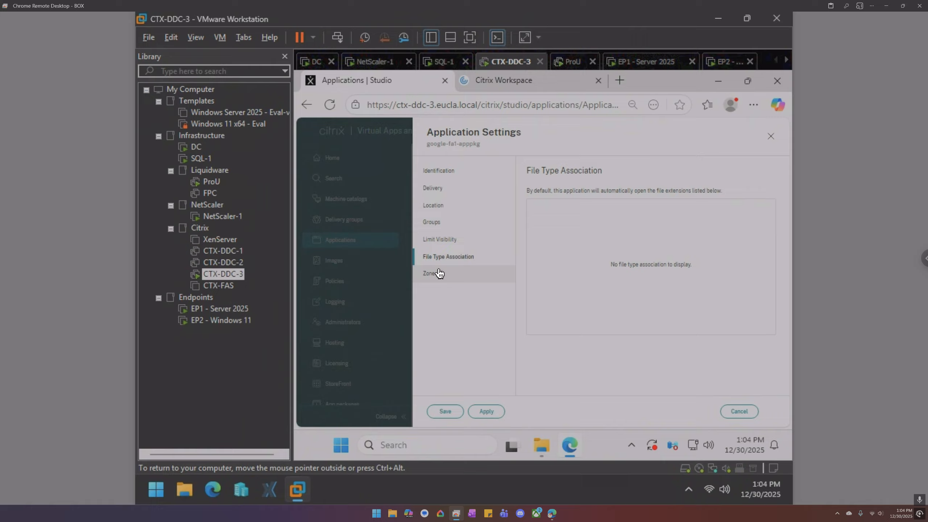
click(489, 414)
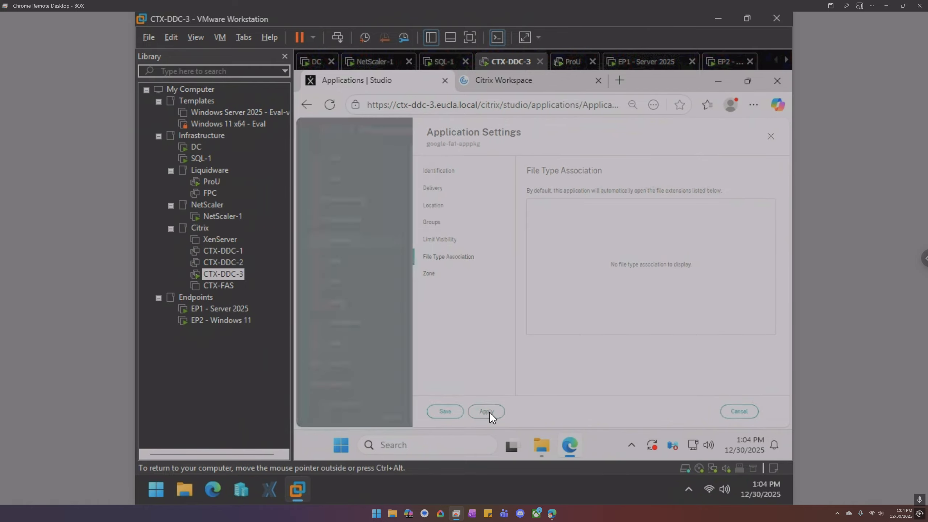
click(445, 410)
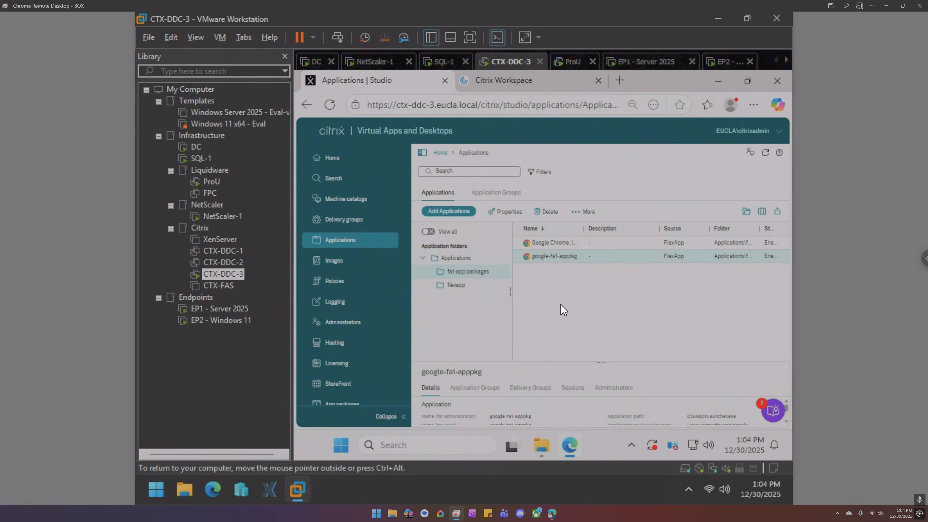
Reload the Citrix Workspace store and launch the google-fa1-apppkg application.
click(519, 81)
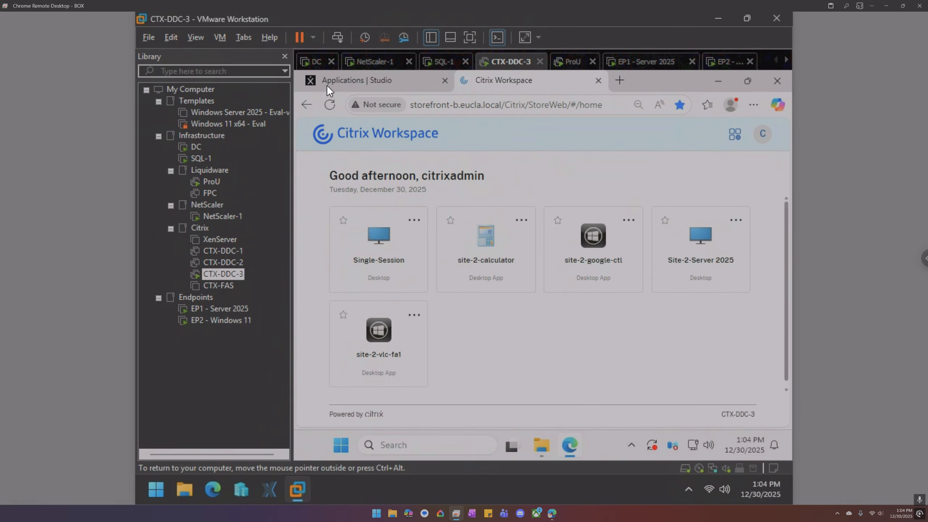
click(326, 102)
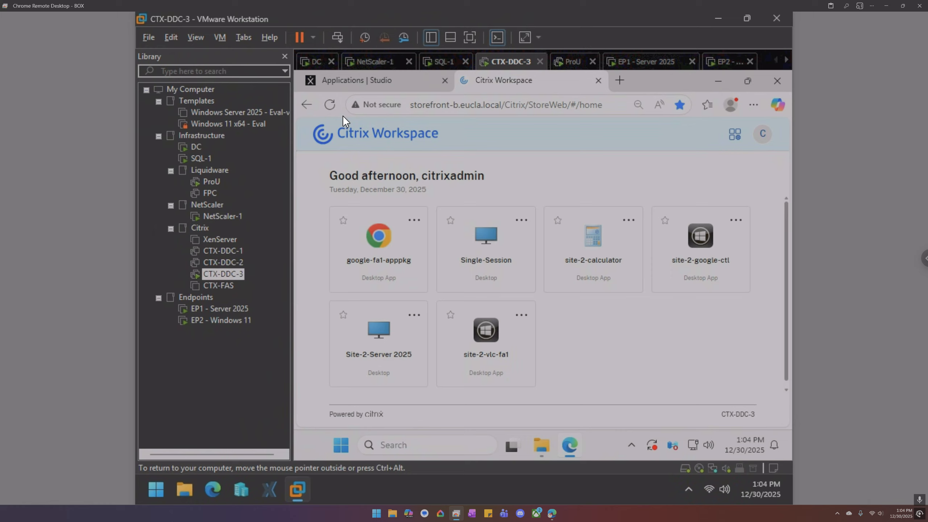
click(373, 241)
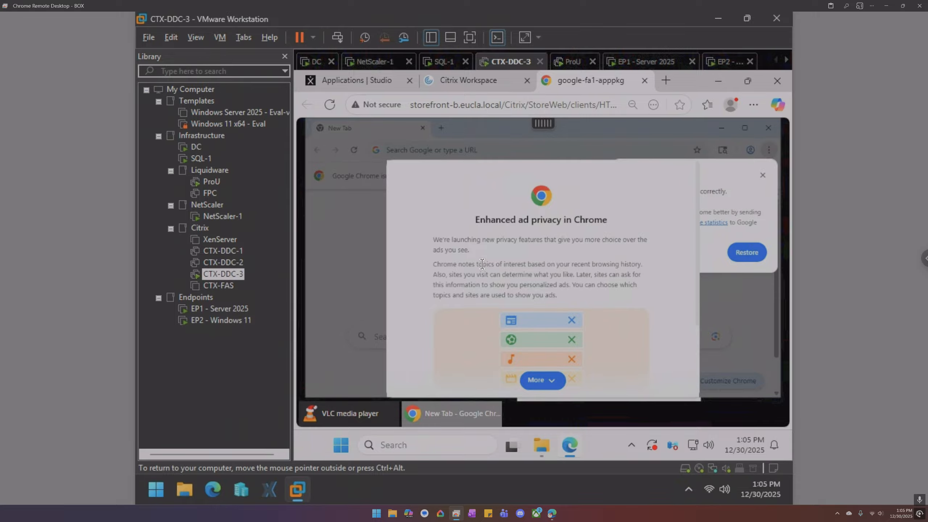
Review the delivery settings and executable path of the site-2-vlc-fa1 application in the flexapp folder, leaving them unsaved.
click(370, 82)
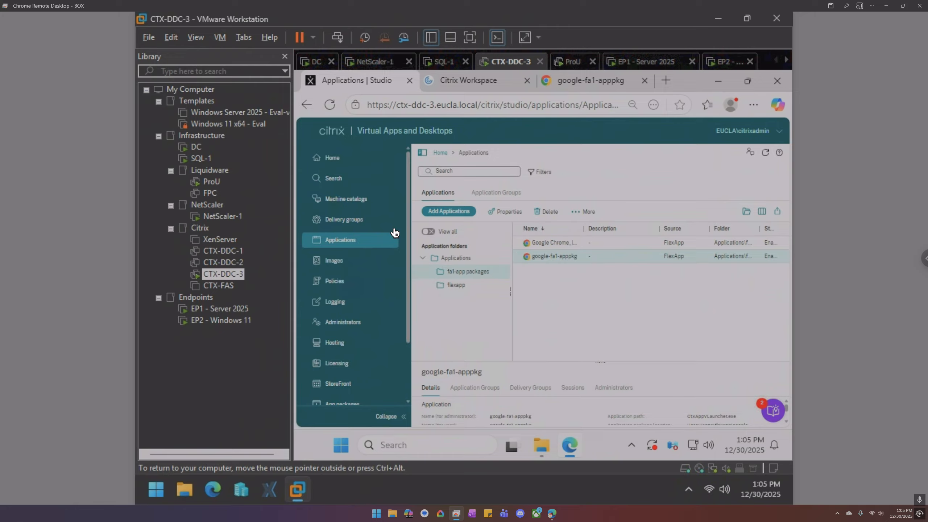
click(457, 288)
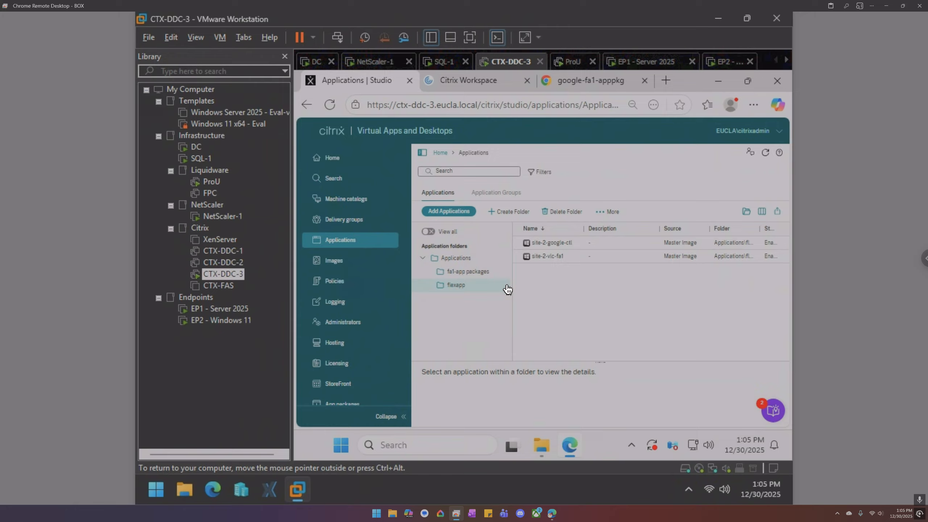
right_click(548, 256)
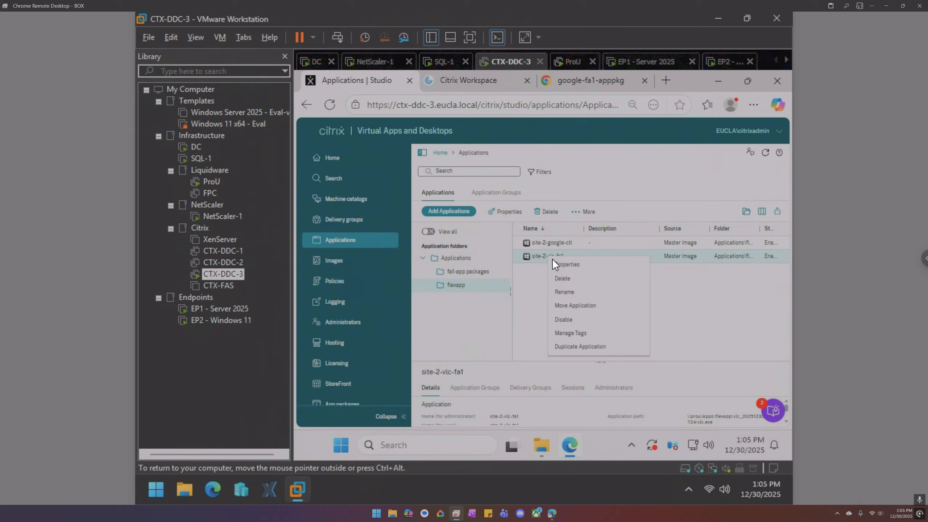
click(554, 263)
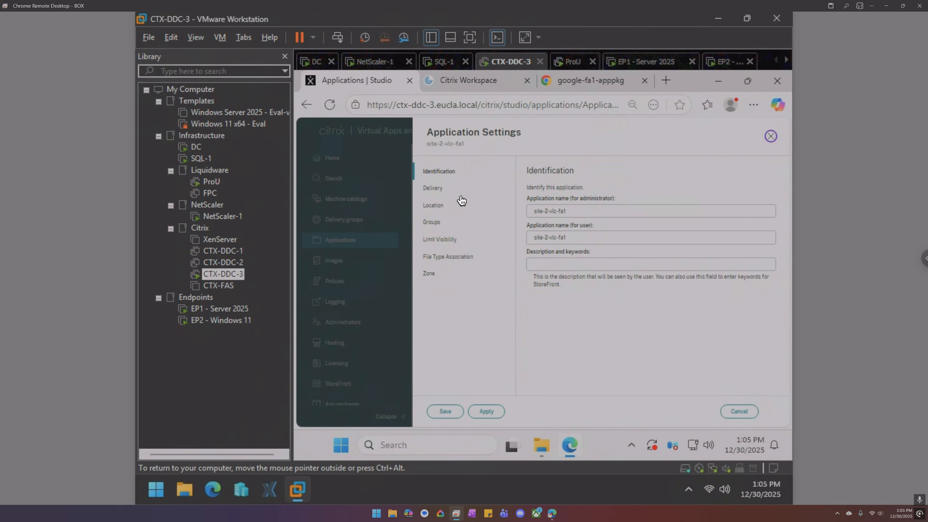
click(446, 188)
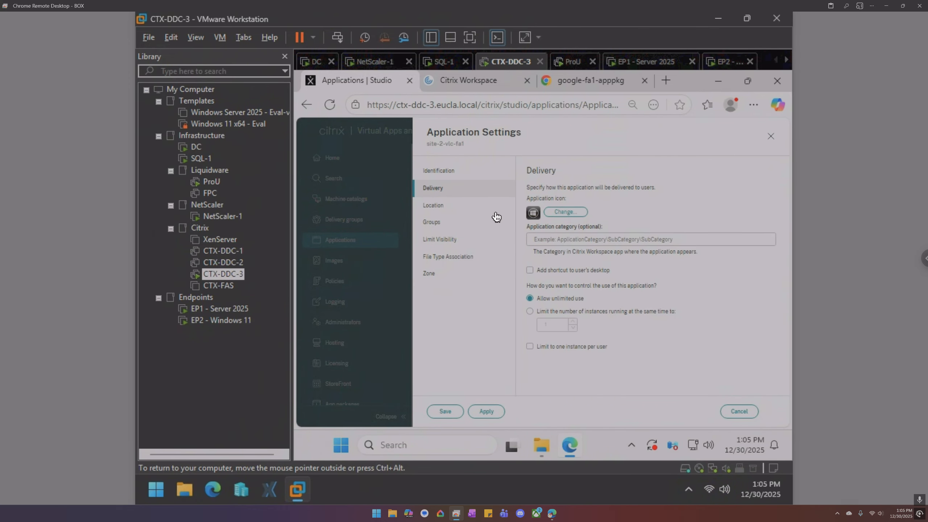
click(448, 210)
drag(654, 211, 572, 211)
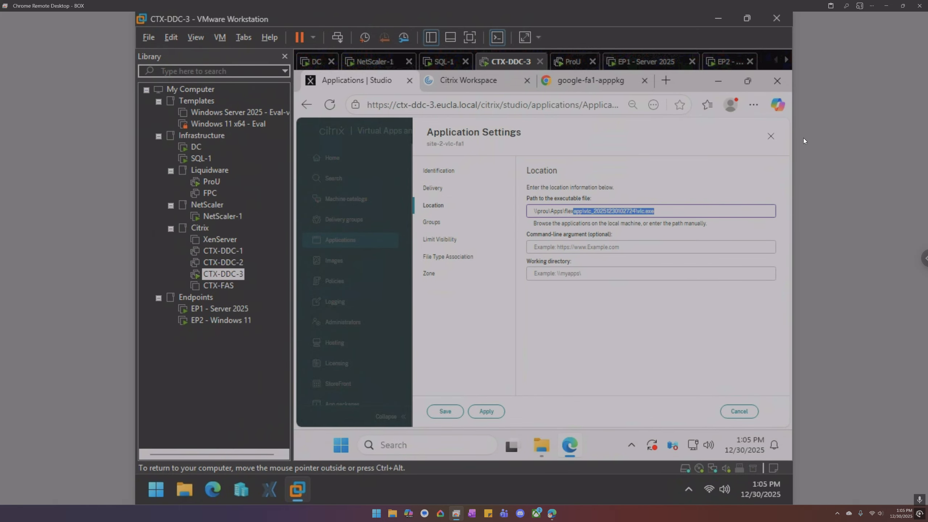
click(737, 410)
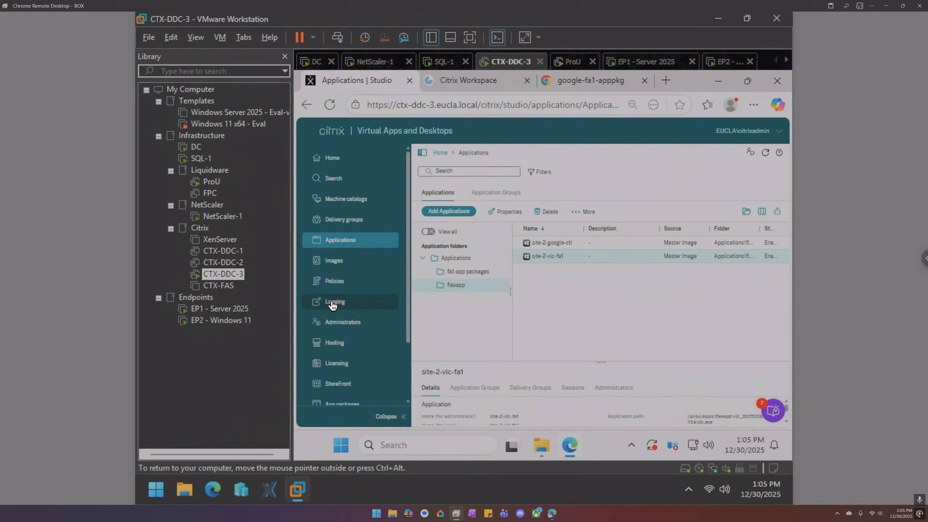
Start a new source for app packages and select the Multi-Session delivery group for package discovery.
scroll(334, 296, down, 2)
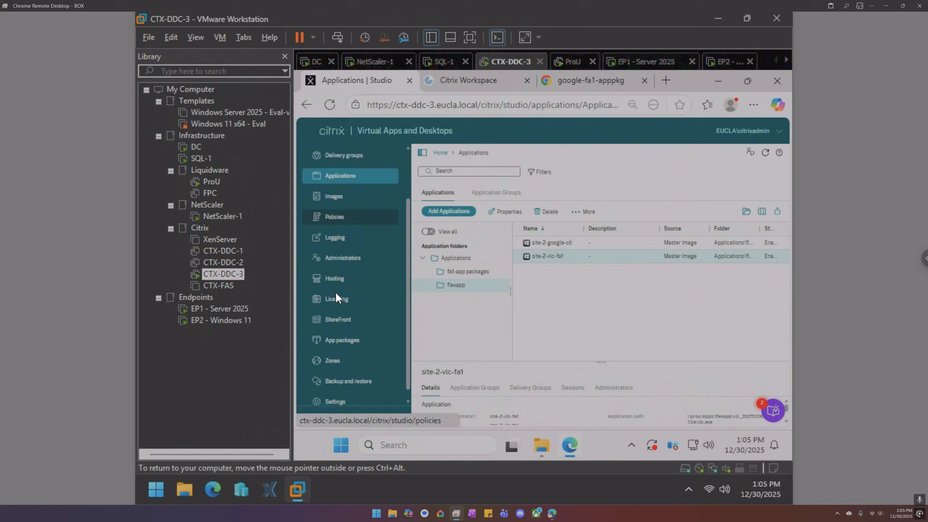
click(348, 346)
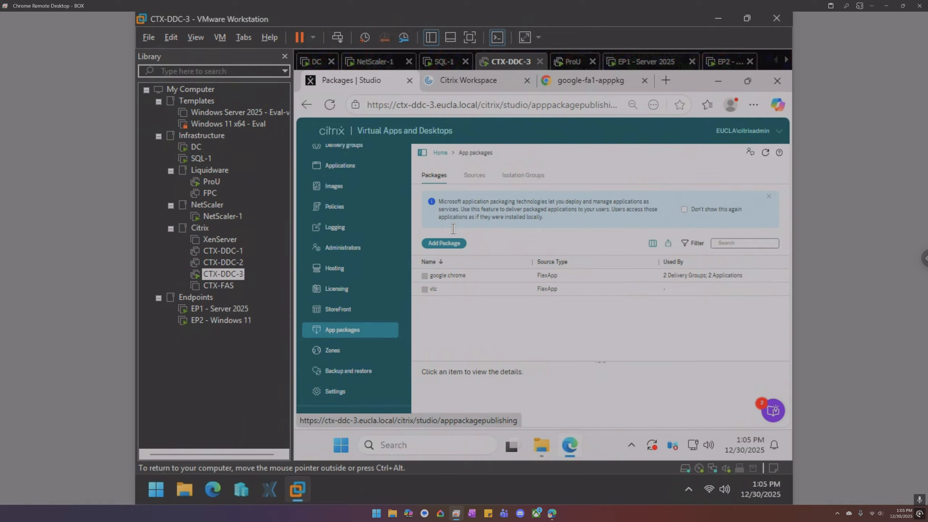
click(483, 176)
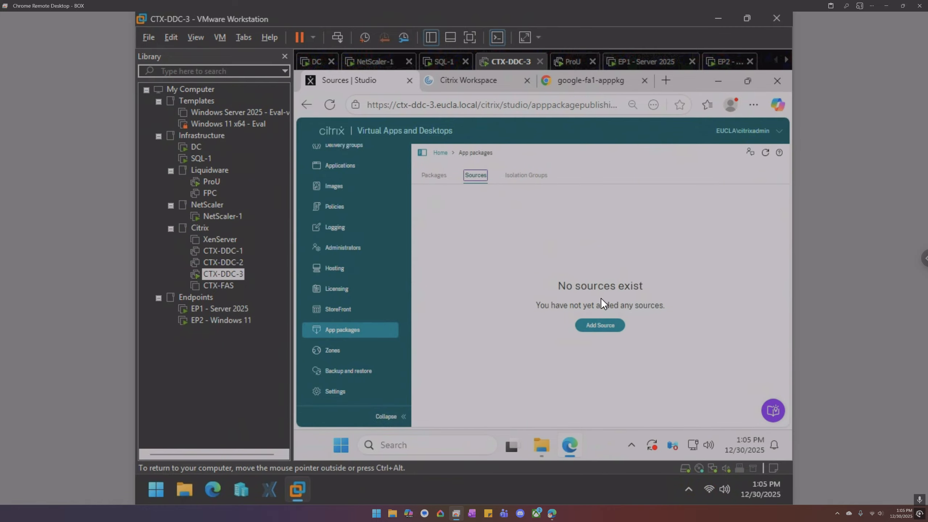
click(437, 177)
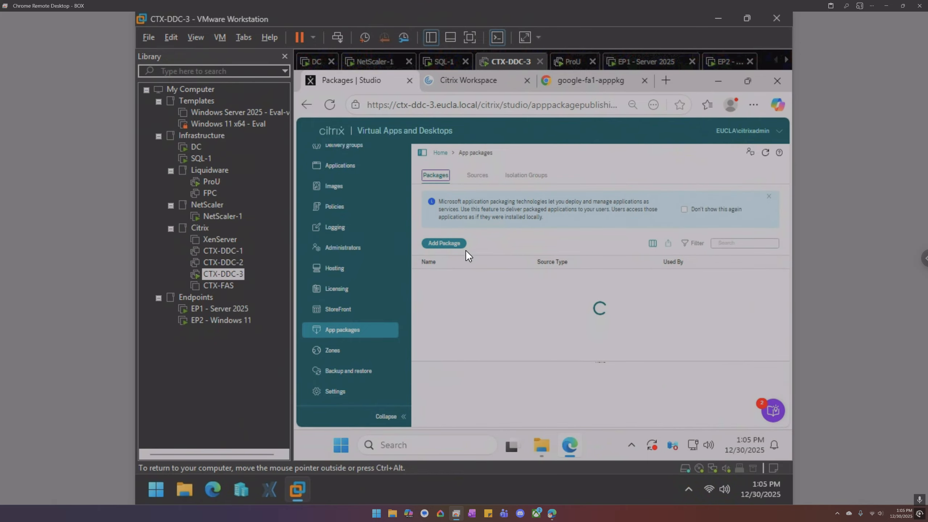
click(475, 176)
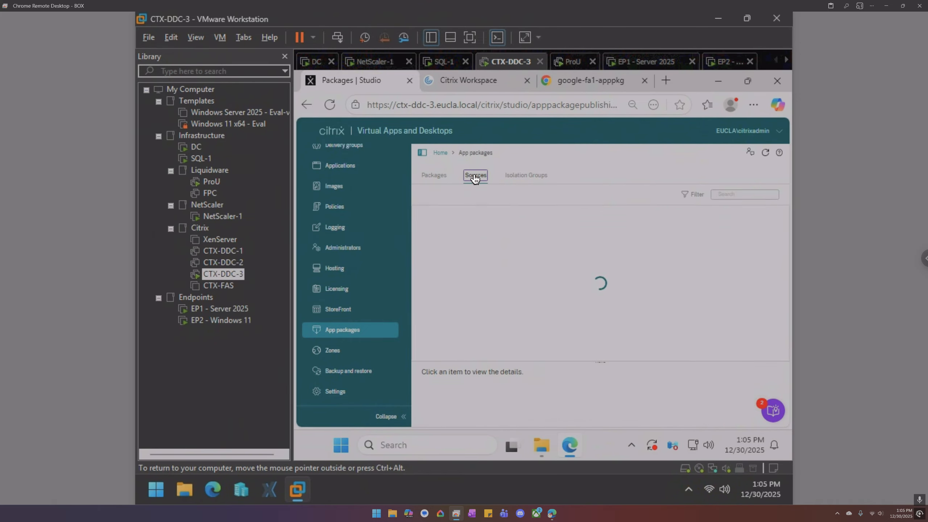
click(593, 325)
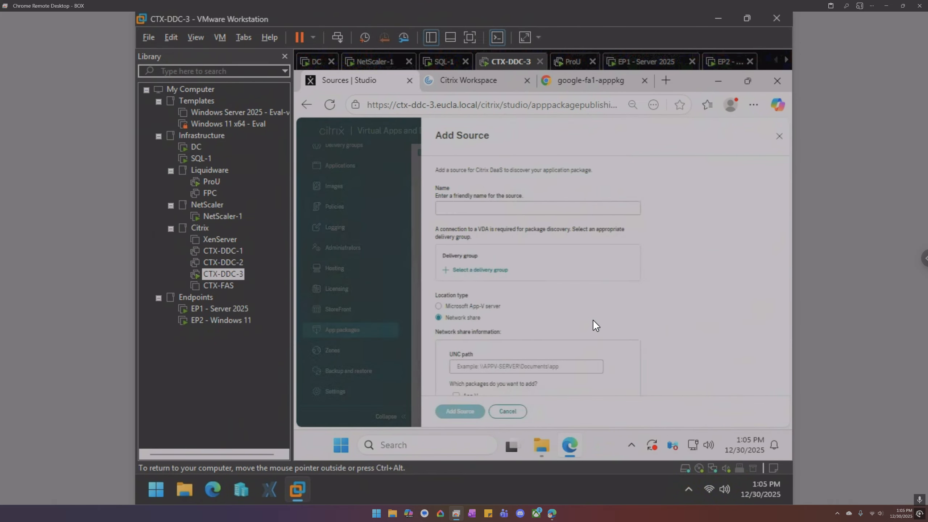
click(490, 270)
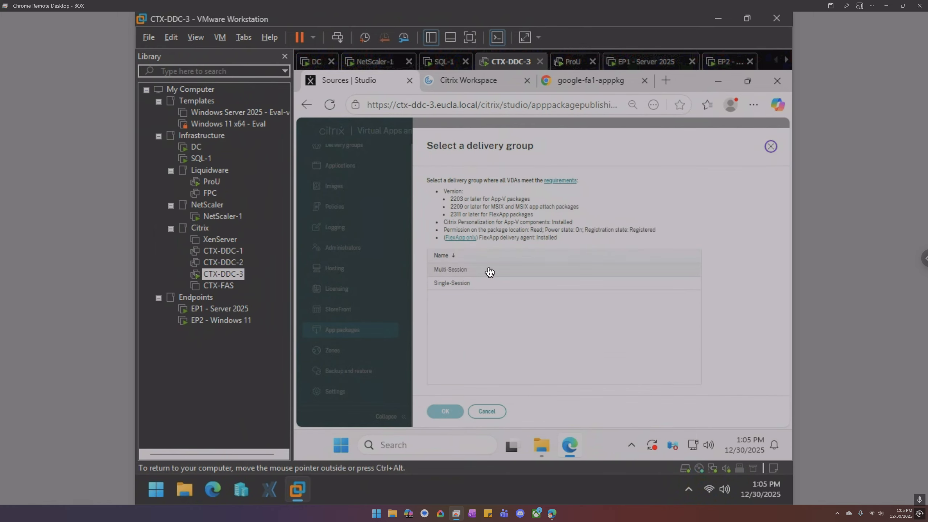
click(473, 271)
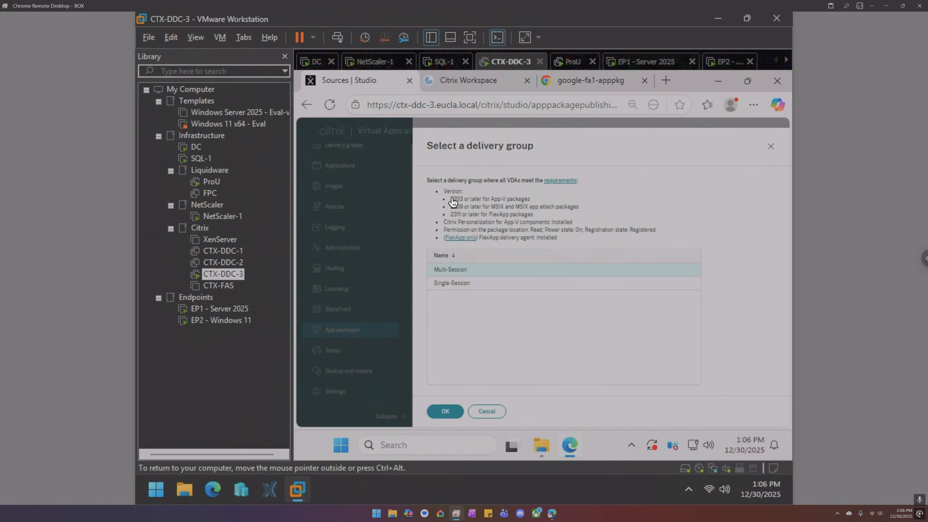
click(450, 409)
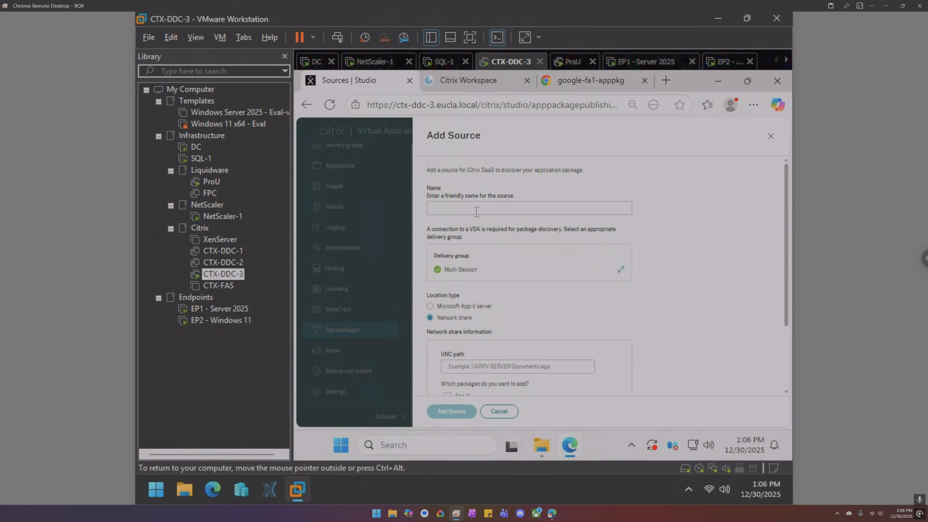
Name the source fa1-source and set the package type to FlexApp only, excluding MSIX.
click(476, 212)
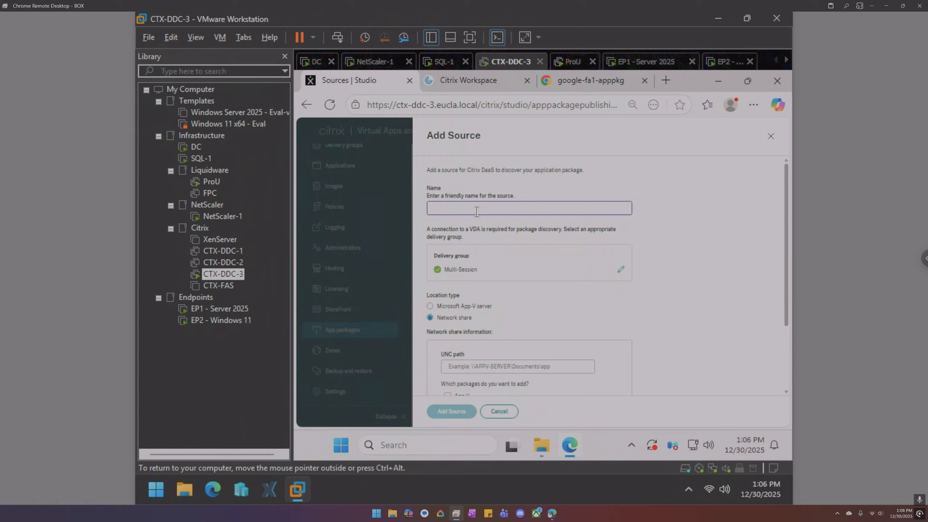
text(fa1-source)
scroll(481, 229, down, 3)
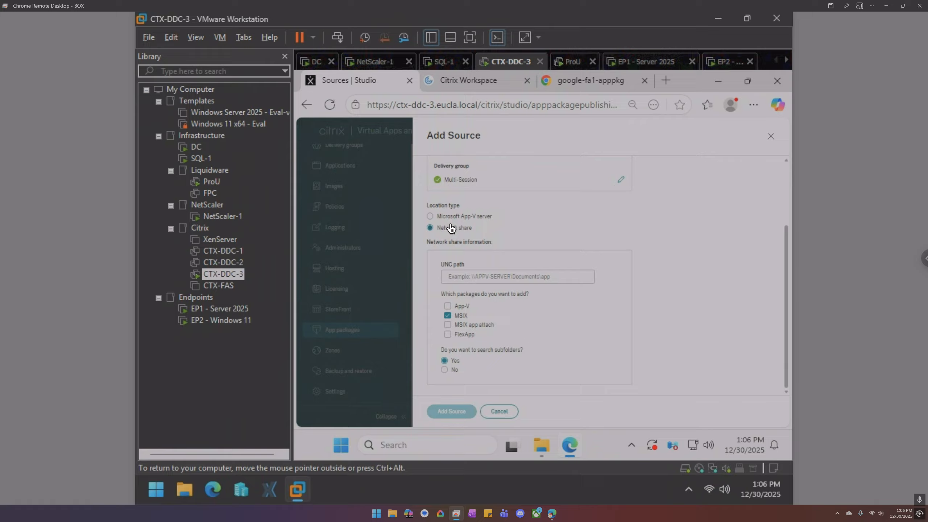
click(447, 315)
click(447, 335)
Browse to the flexapp folder in the Apps share on \\prou in File Explorer, copy its path and close the window.
click(544, 440)
click(532, 374)
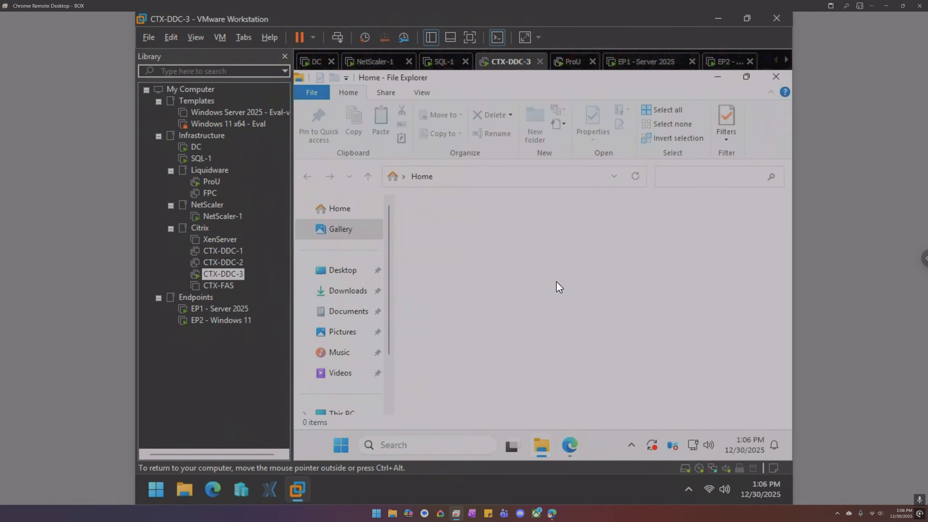
click(516, 179)
text(\\prou)
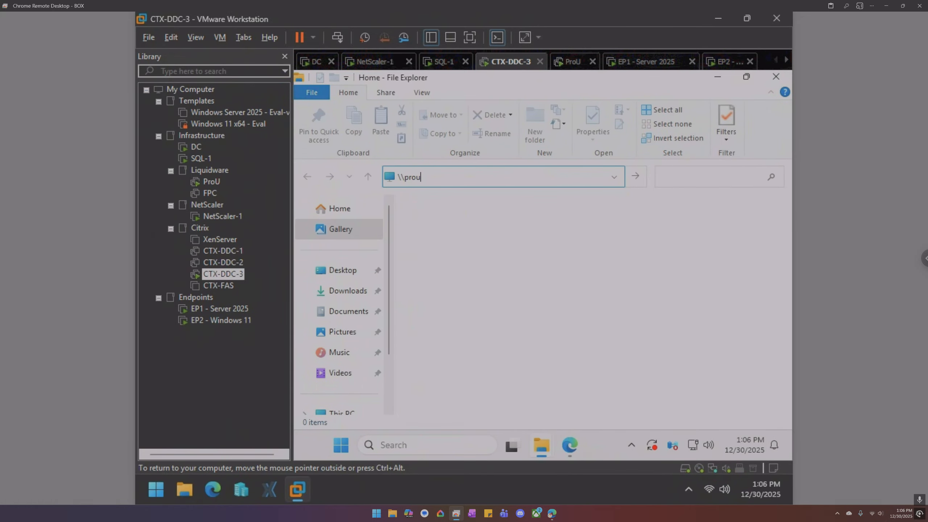
key(Return)
double_click(450, 215)
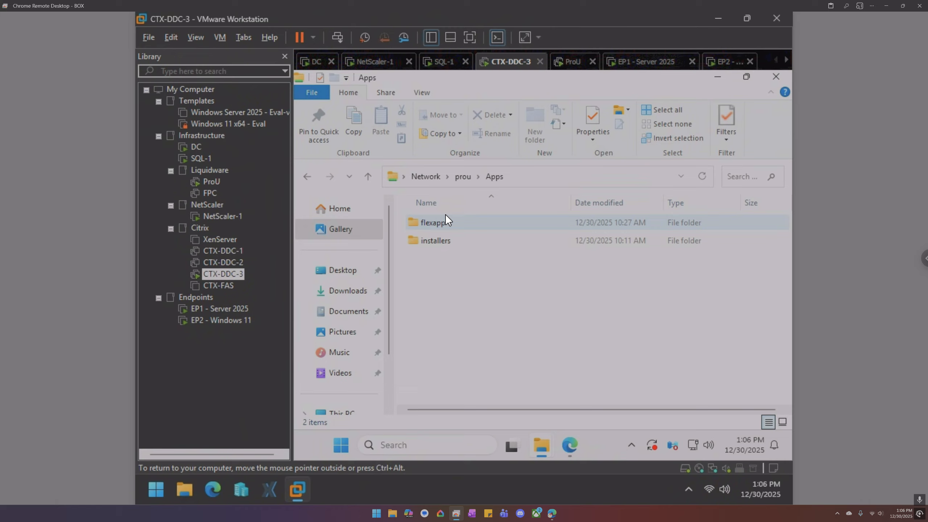
double_click(447, 220)
click(571, 179)
key(ctrl+c)
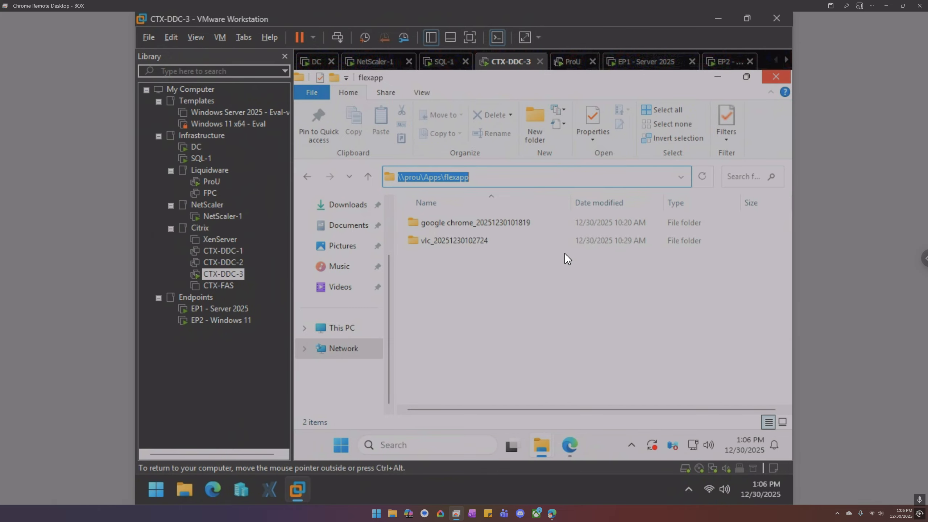
click(775, 76)
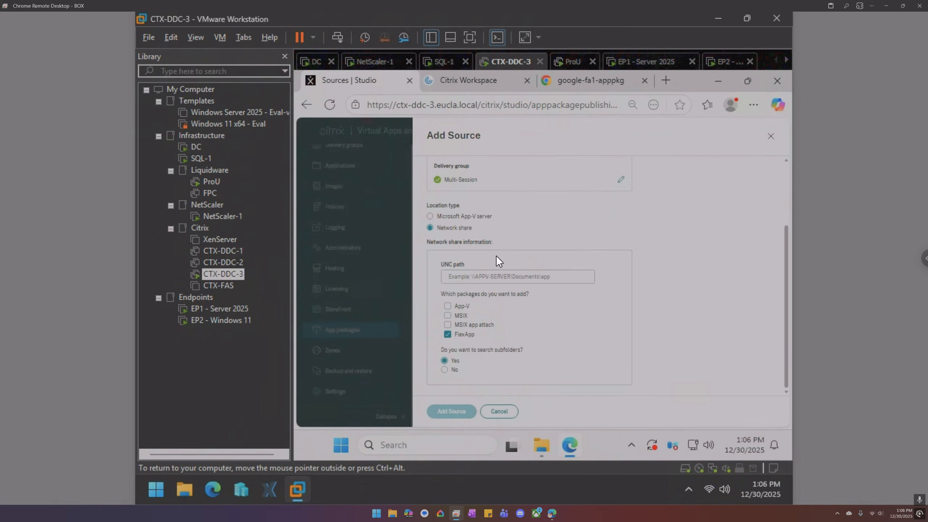
Set the source's UNC path to \\prou\Apps\flexapp and add the source.
click(491, 276)
key(ctrl+v)
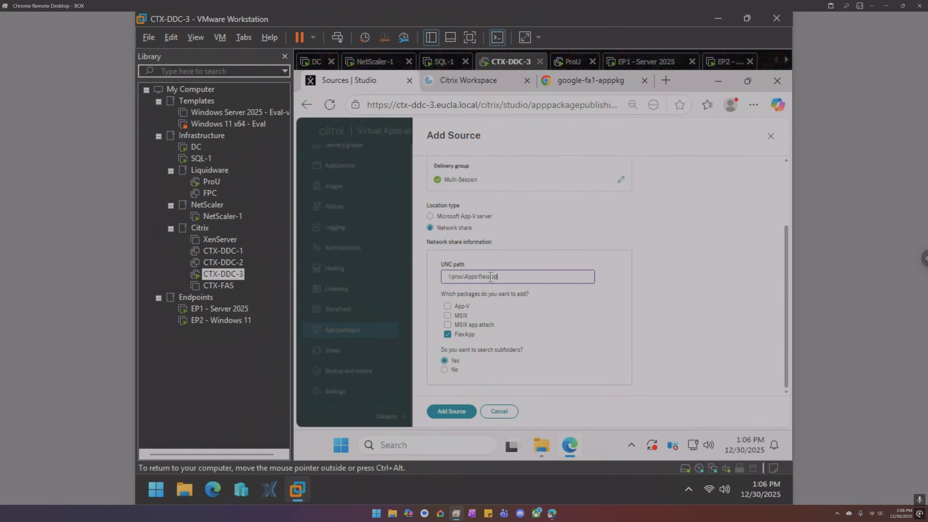
click(458, 412)
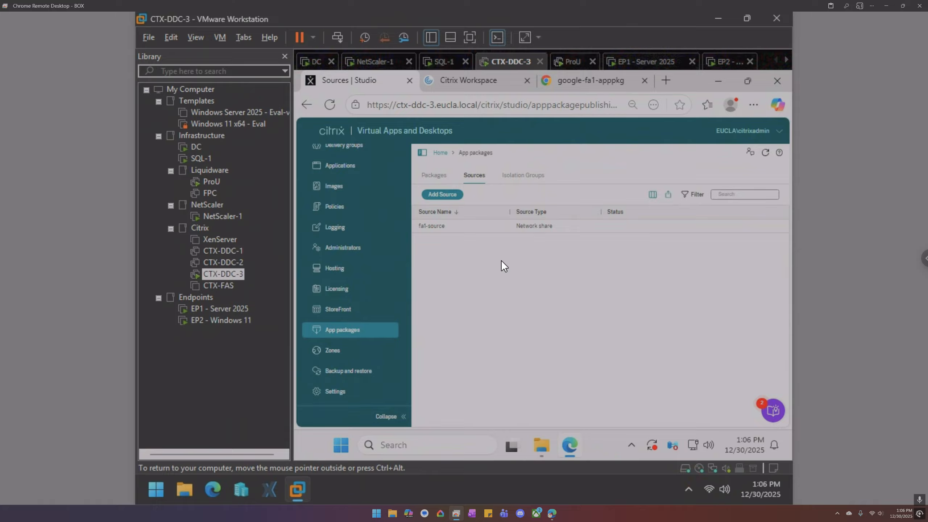
Check the import status and available actions of fa1-source, and view the list of app packages.
click(464, 227)
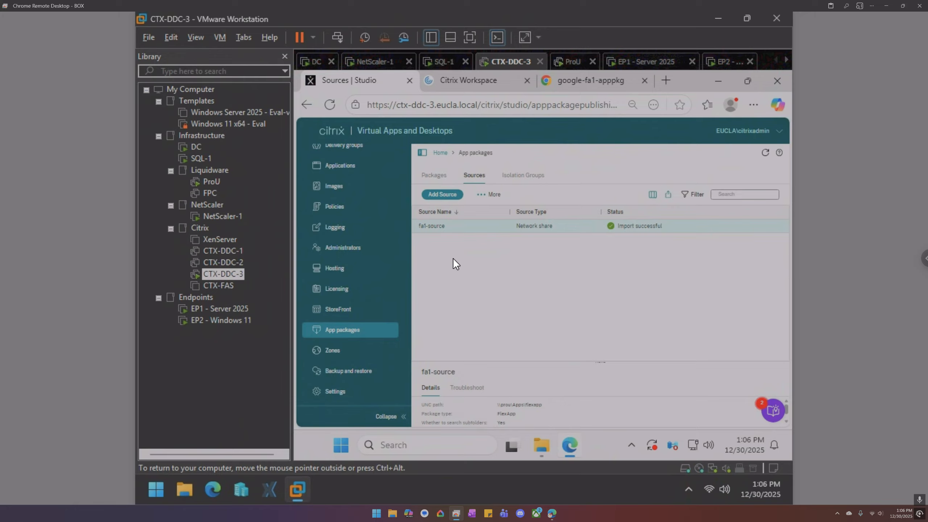
click(480, 198)
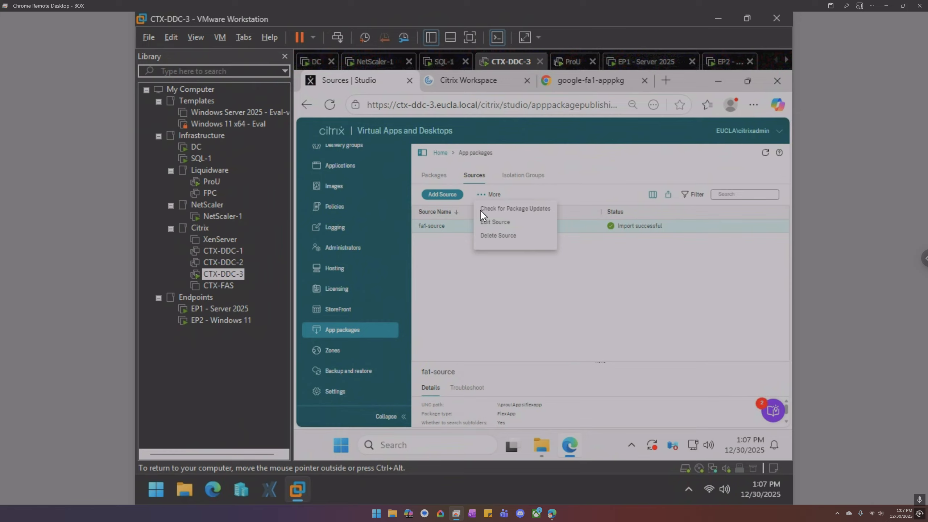
click(440, 176)
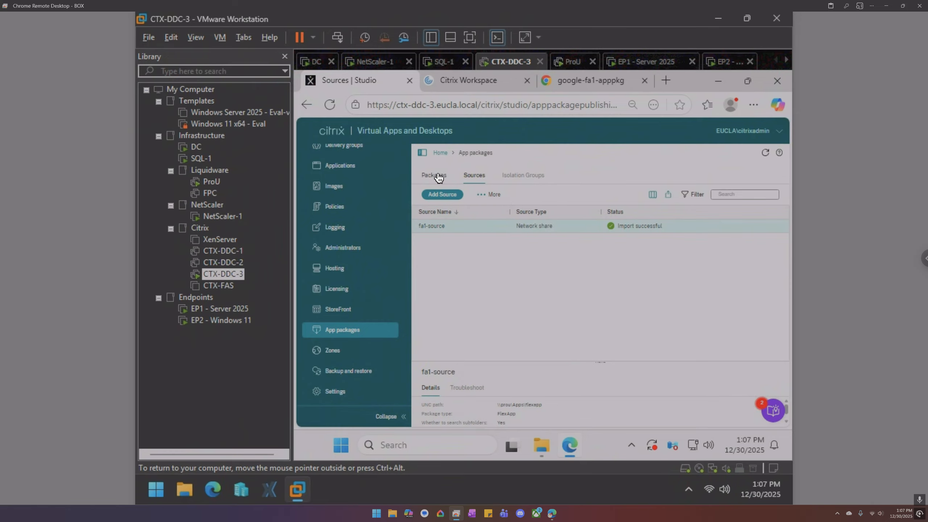
click(438, 176)
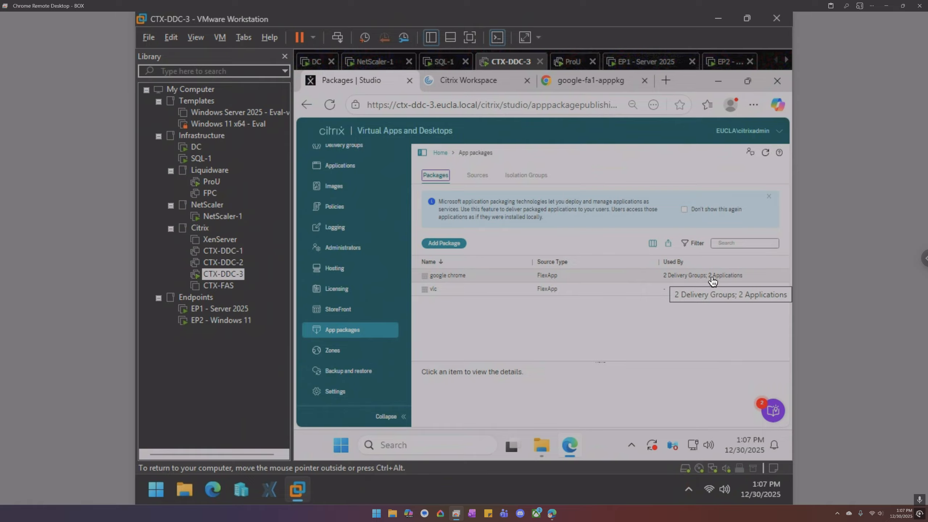
Check which delivery group the Google Chrome_lnk application in the fa1-app packages folder is assigned to, without saving changes.
click(348, 169)
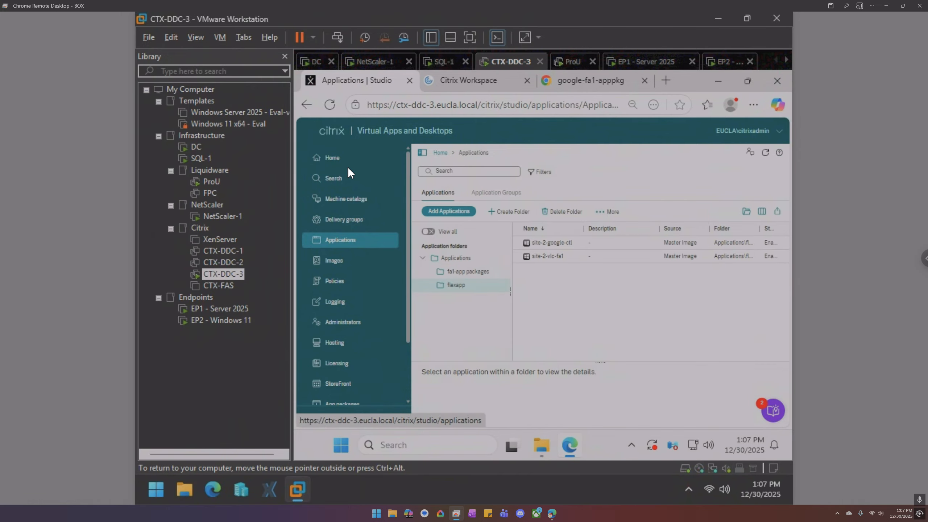
click(471, 274)
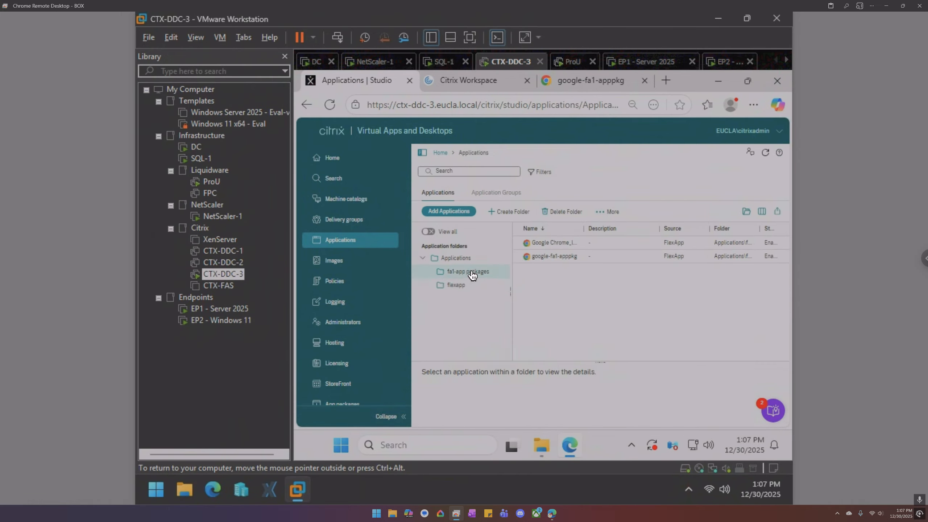
right_click(556, 244)
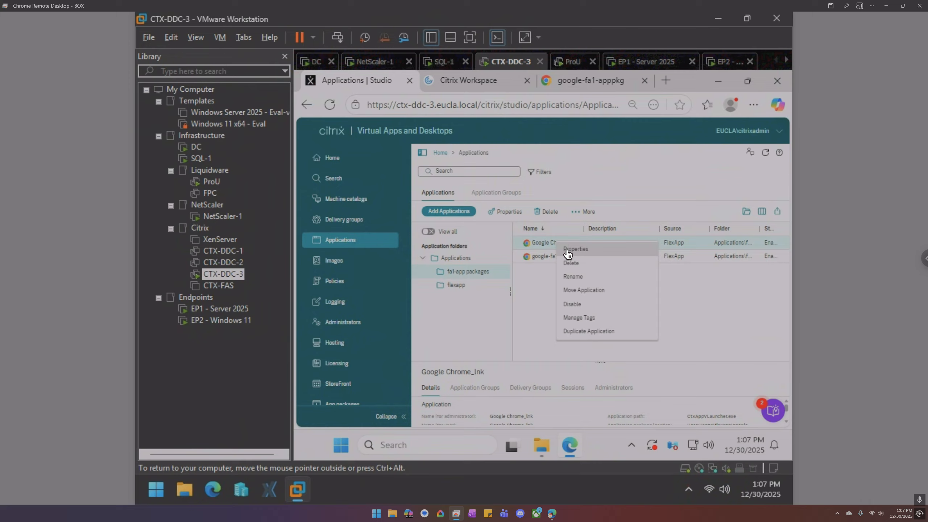
click(567, 252)
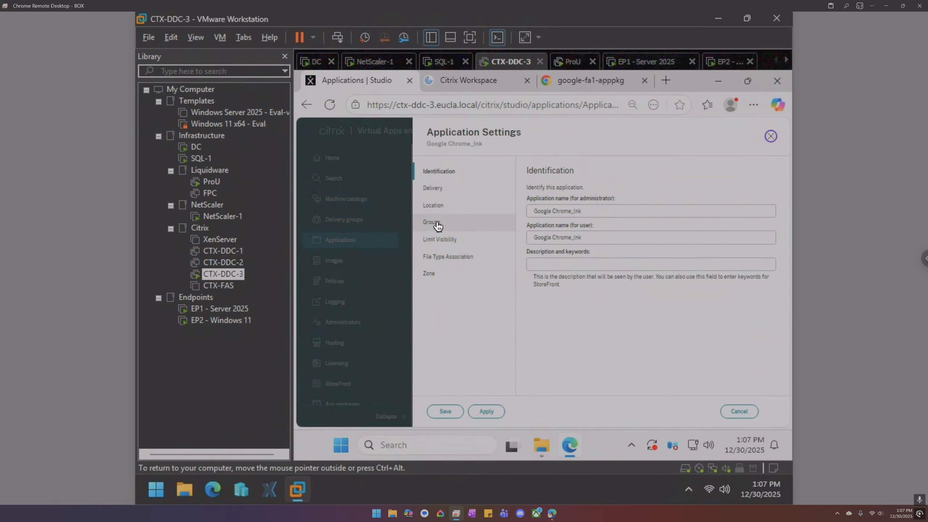
click(437, 224)
click(556, 238)
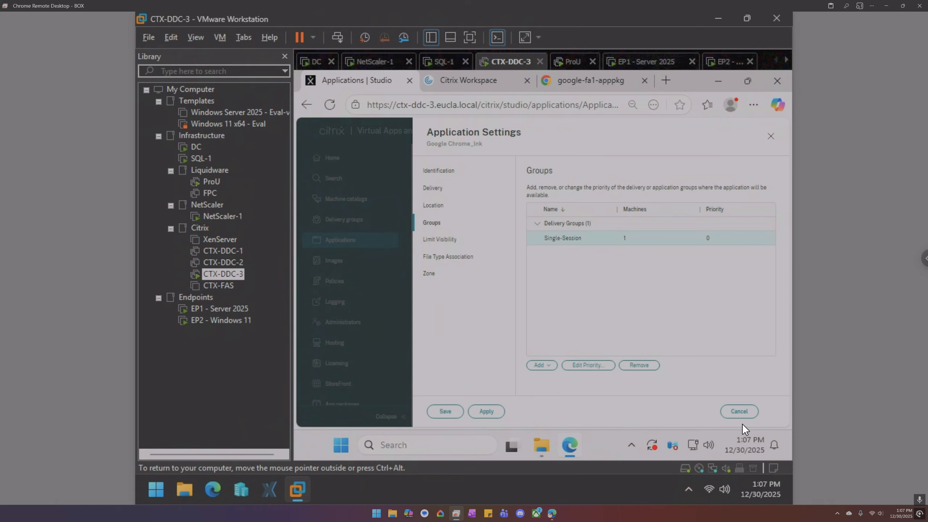
click(739, 411)
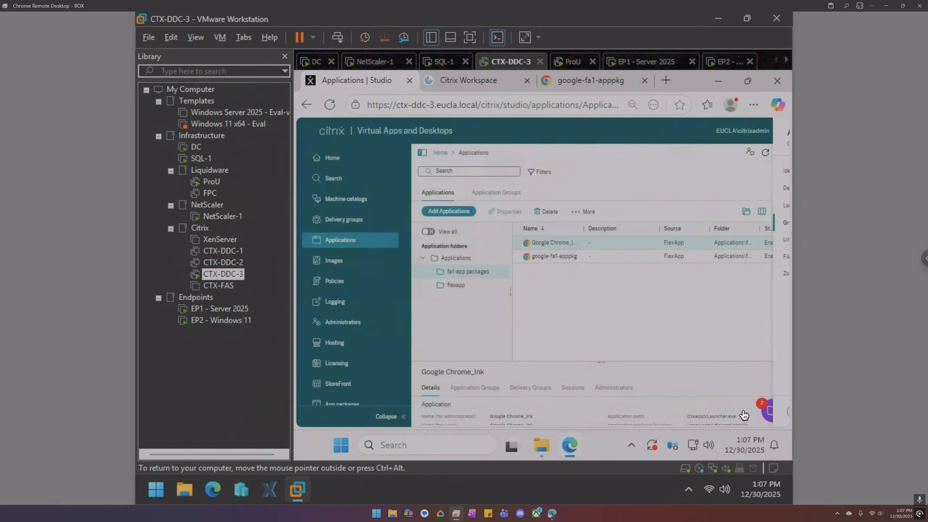
Delete the Google Chrome_lnk application from the fa1-app packages folder, acknowledging its removal from the associated delivery and application groups.
right_click(568, 242)
click(585, 264)
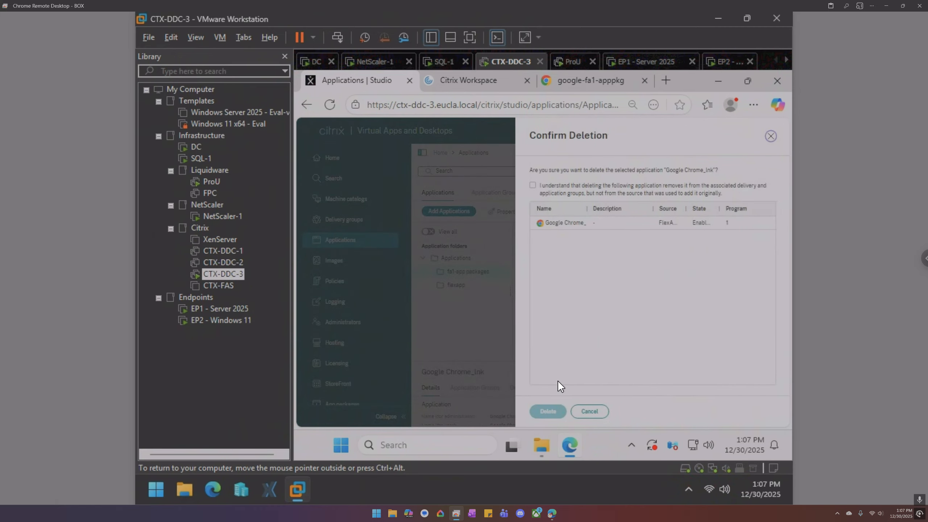
click(544, 186)
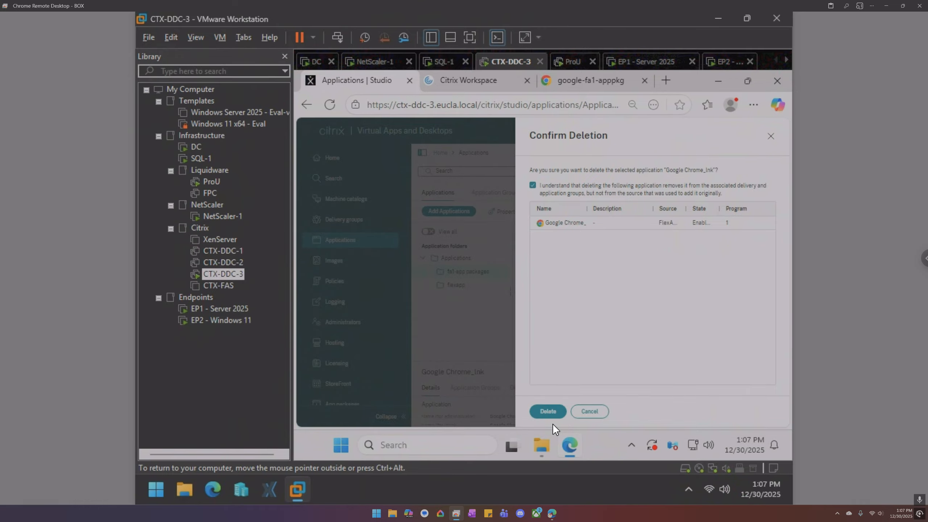
click(548, 411)
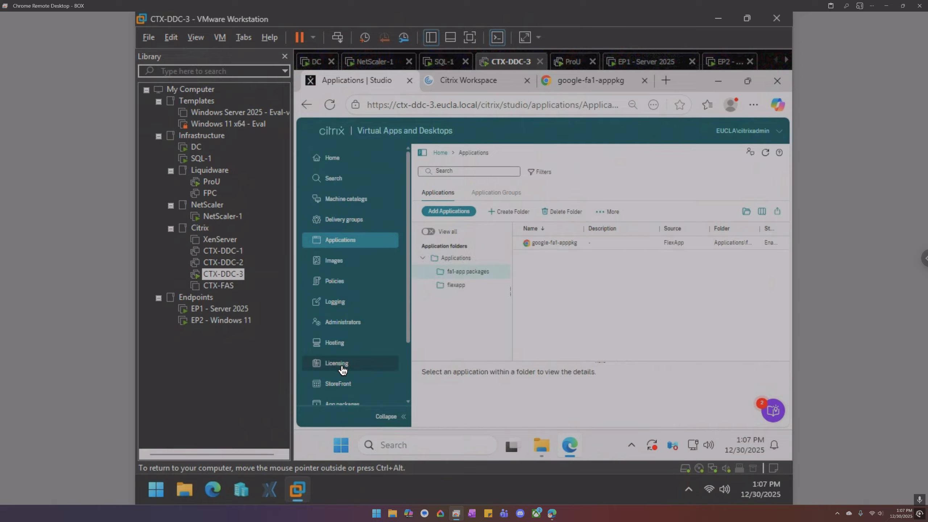
Review the details and available actions of the google chrome package in the app packages list.
scroll(340, 245, down, 3)
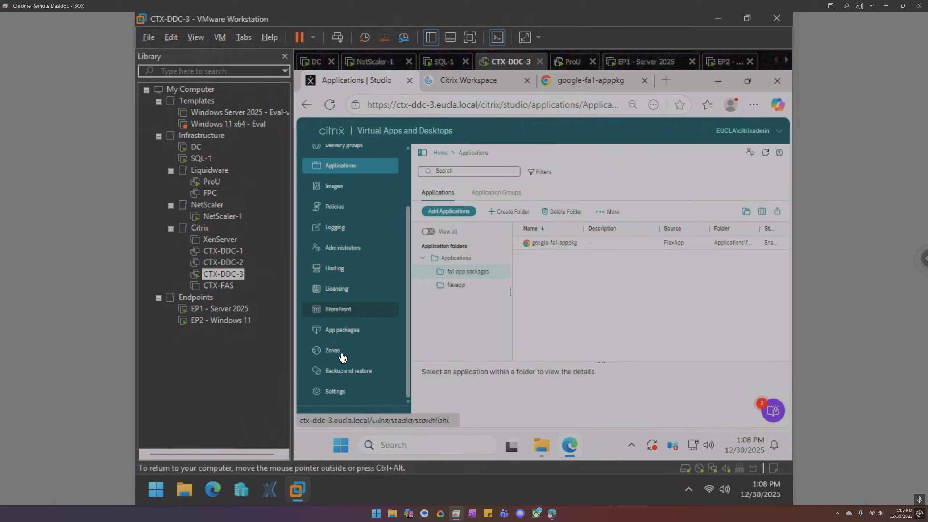
click(346, 330)
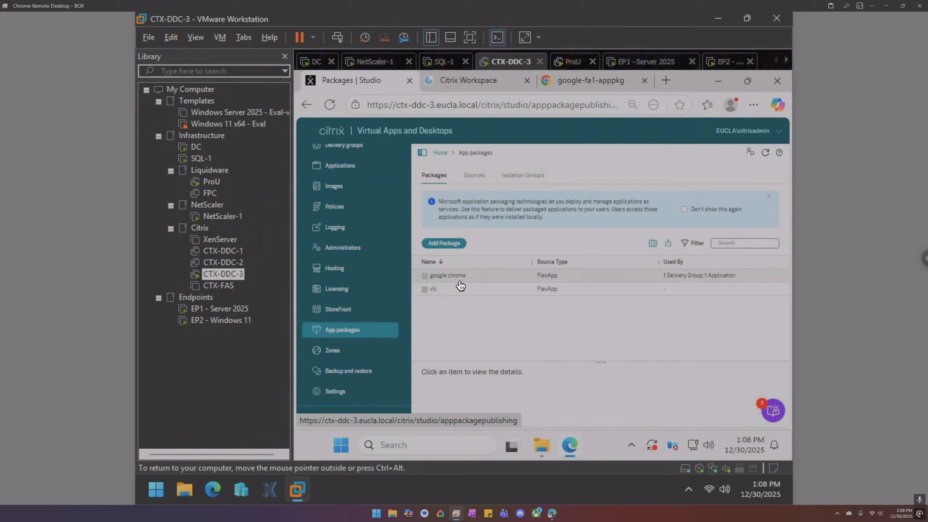
click(460, 277)
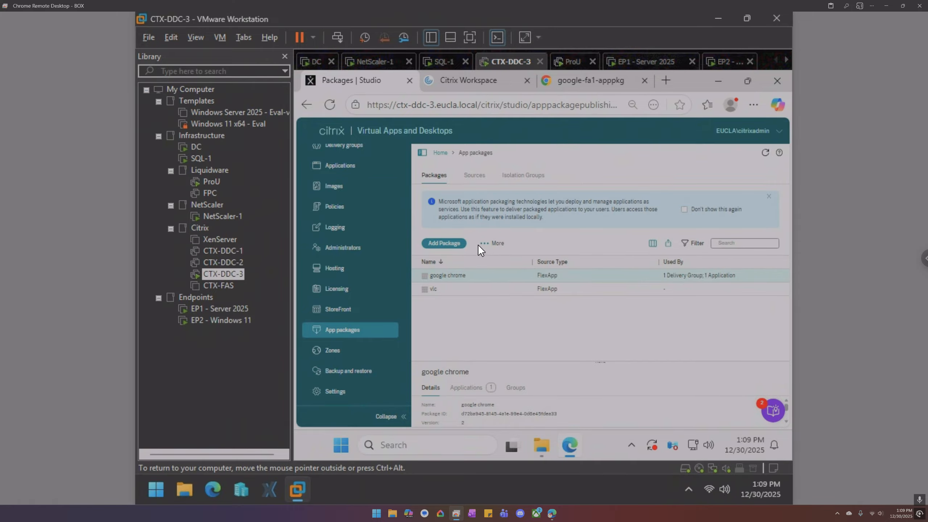
click(487, 244)
Look over the form for adding a package source without adding one, and view the details and available actions of fa1-source.
click(476, 175)
click(443, 194)
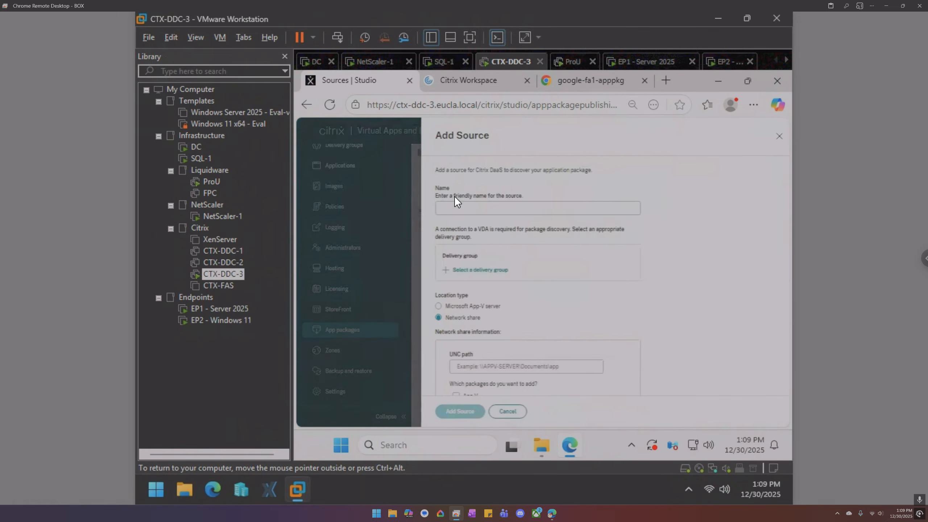
click(771, 136)
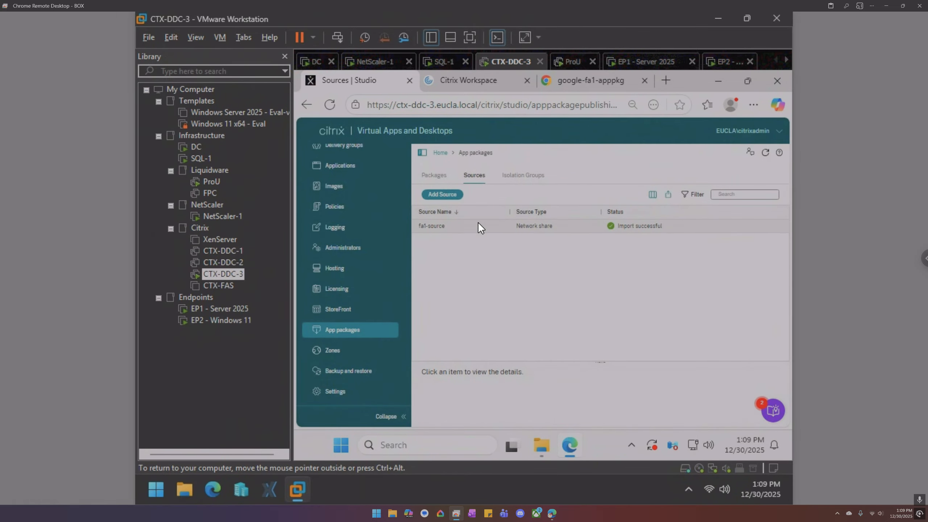
click(488, 225)
click(492, 194)
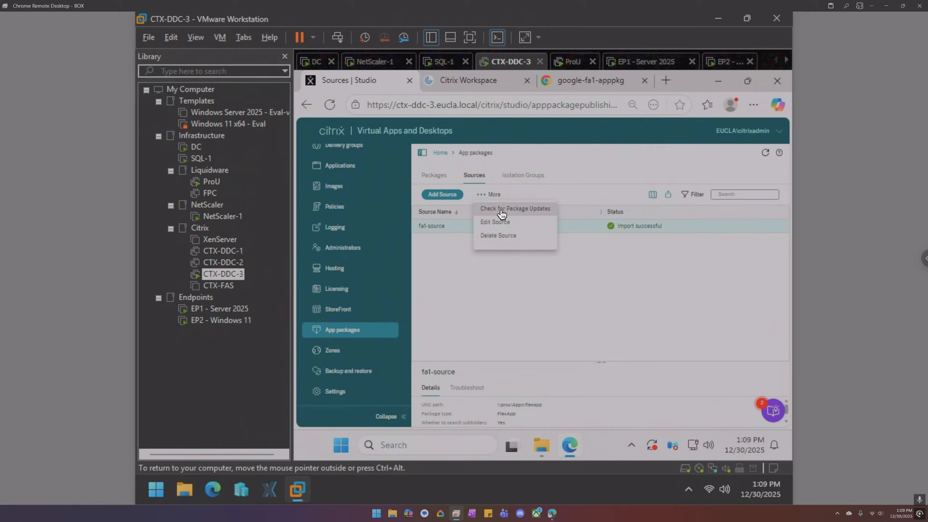